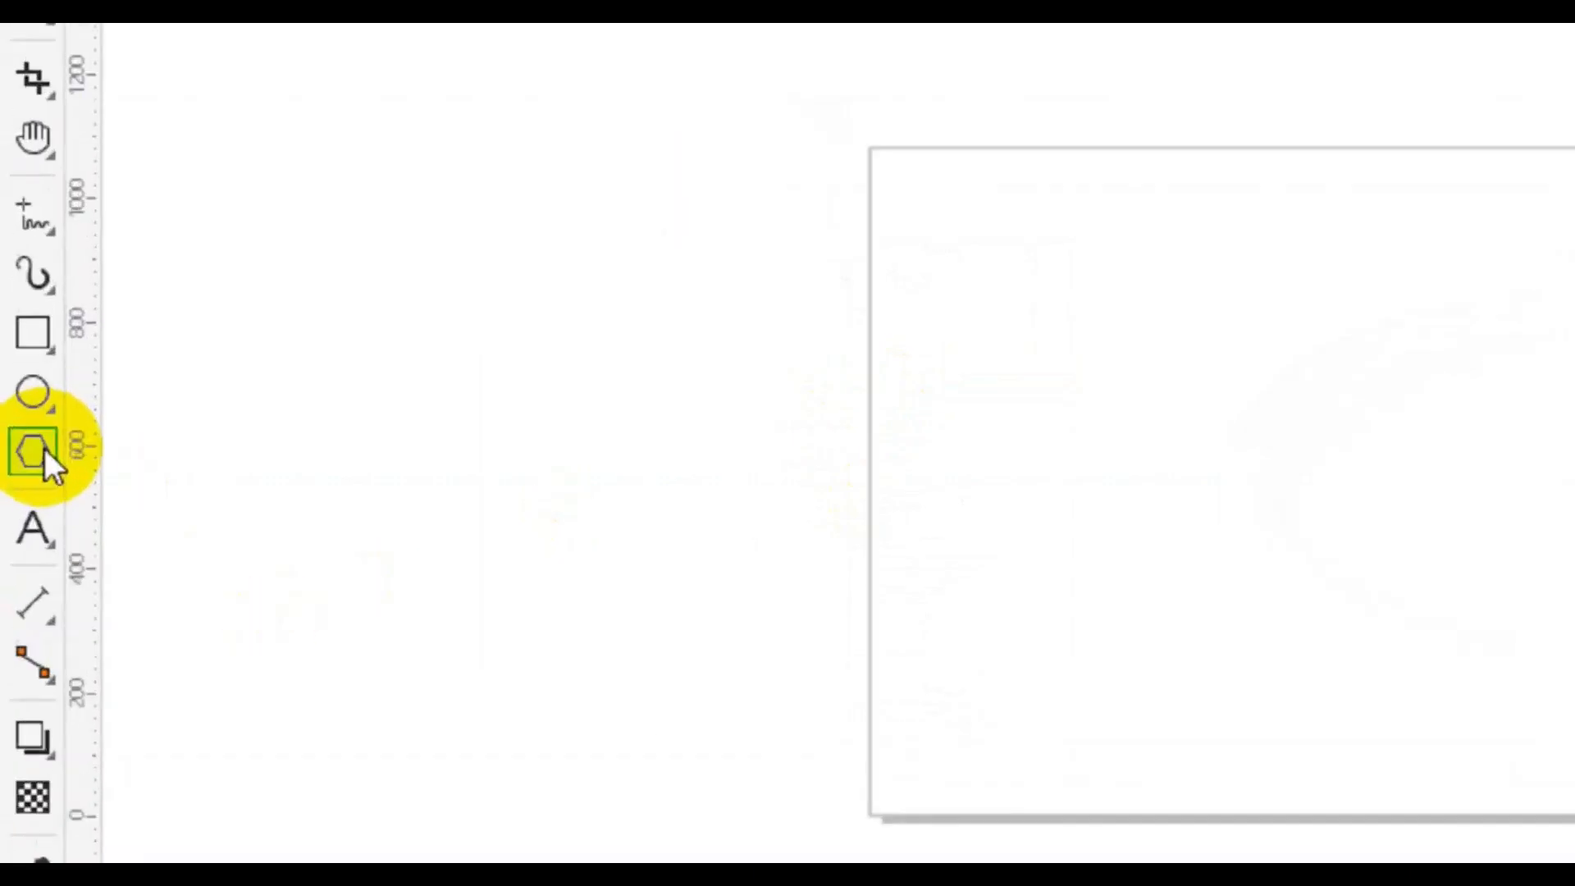
Draw a six-sided polygon about 379 by 437 px near the middle of the page.
{"action": "left_click", "coordinate": [23, 462]}
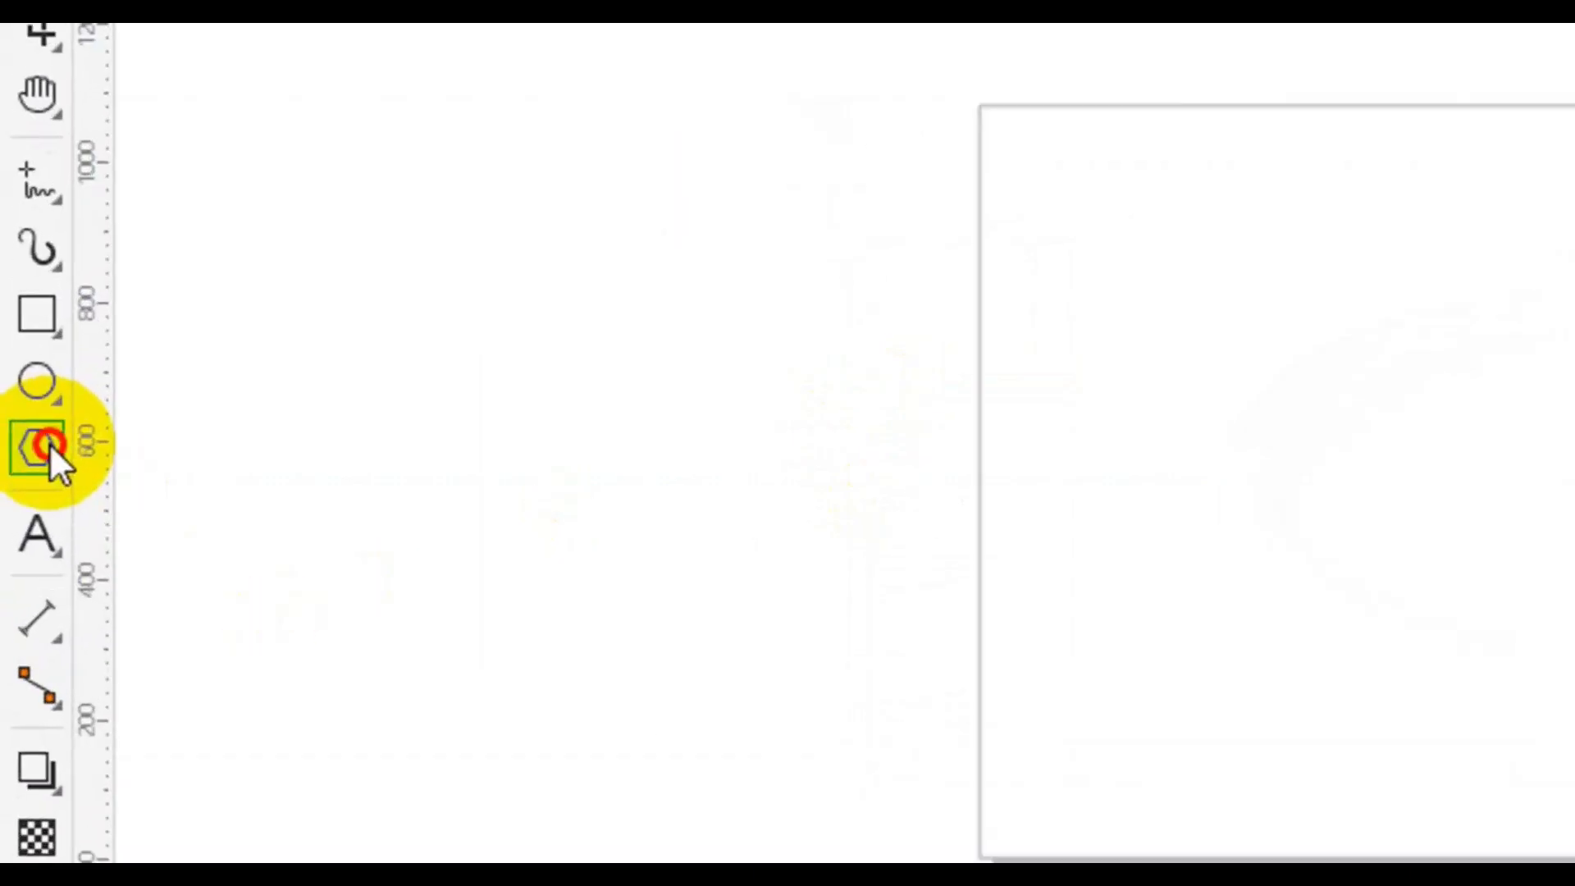
{"action": "left_click", "coordinate": [247, 467]}
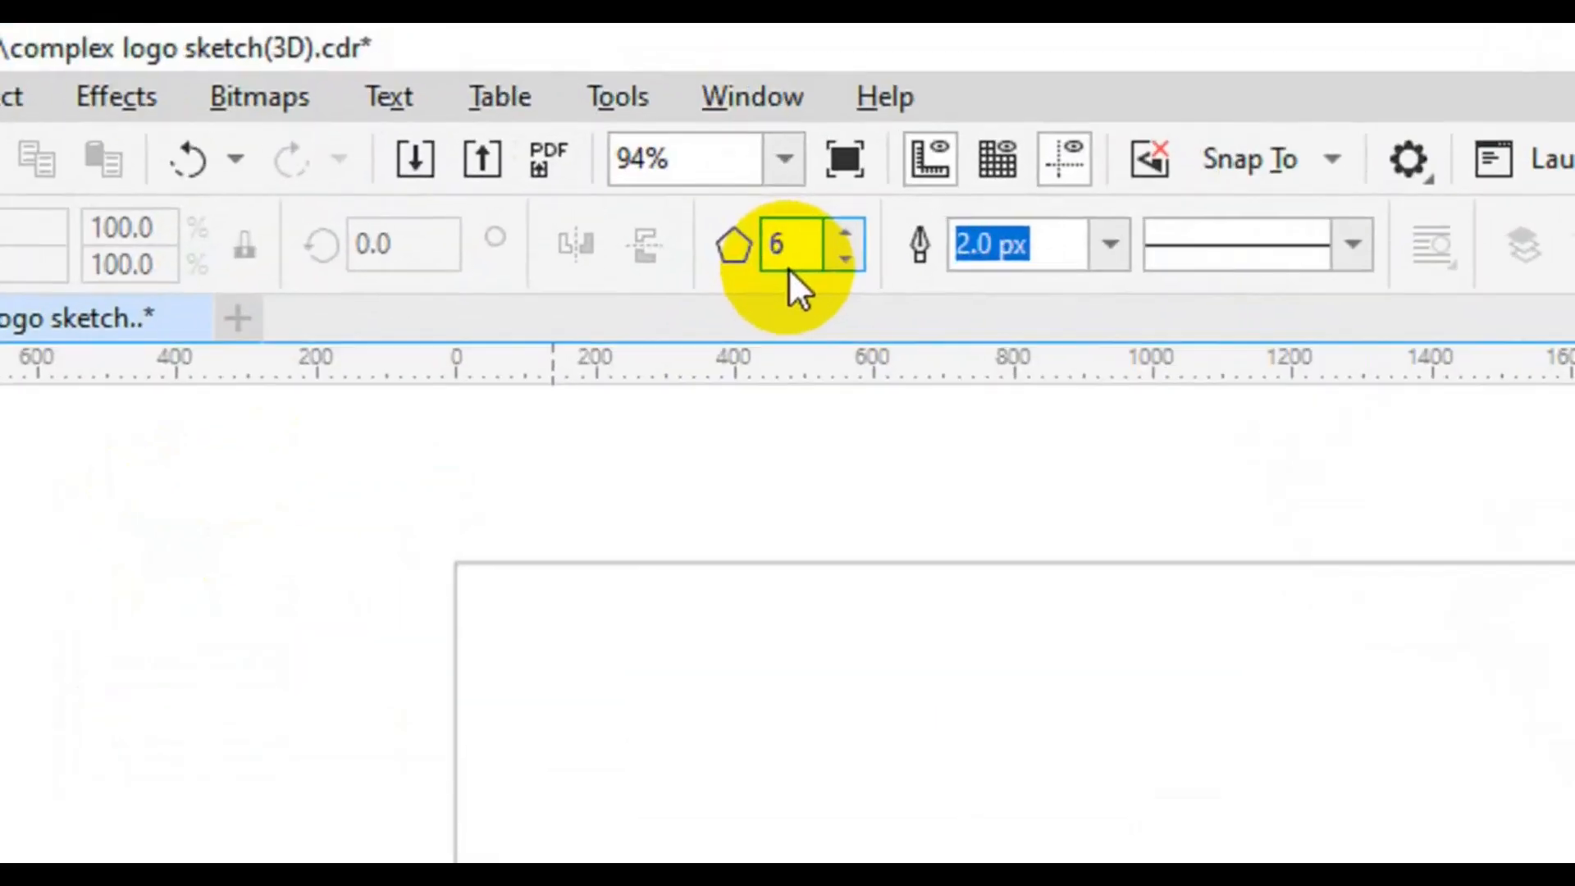
{"action": "double_click", "coordinate": [664, 138]}
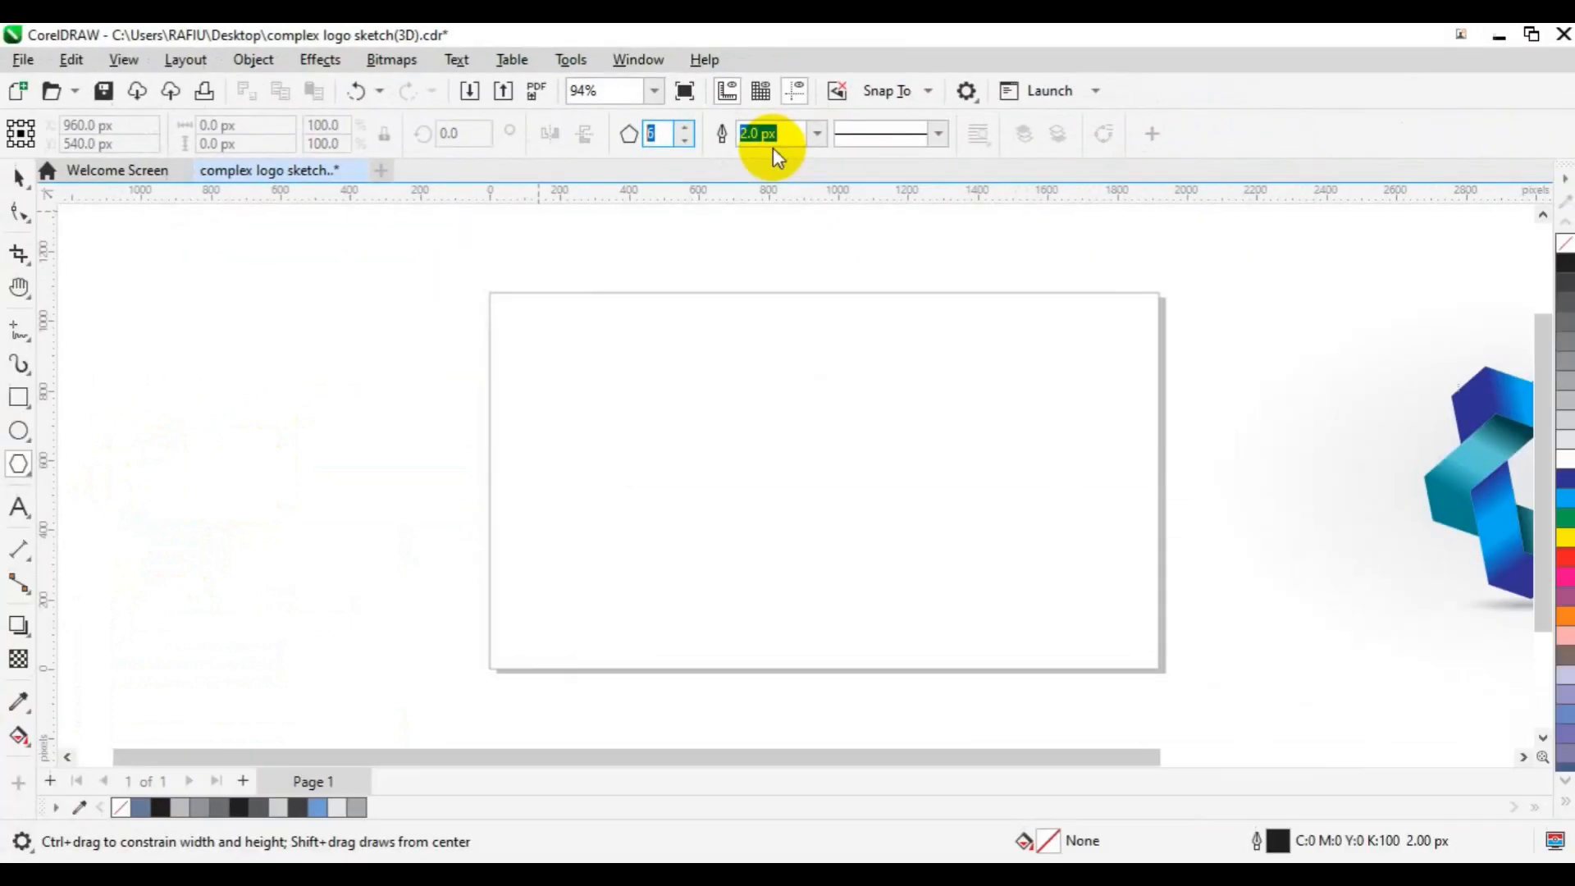
{"action": "left_click_drag", "start_coordinate": [743, 419], "coordinate": [897, 534]}
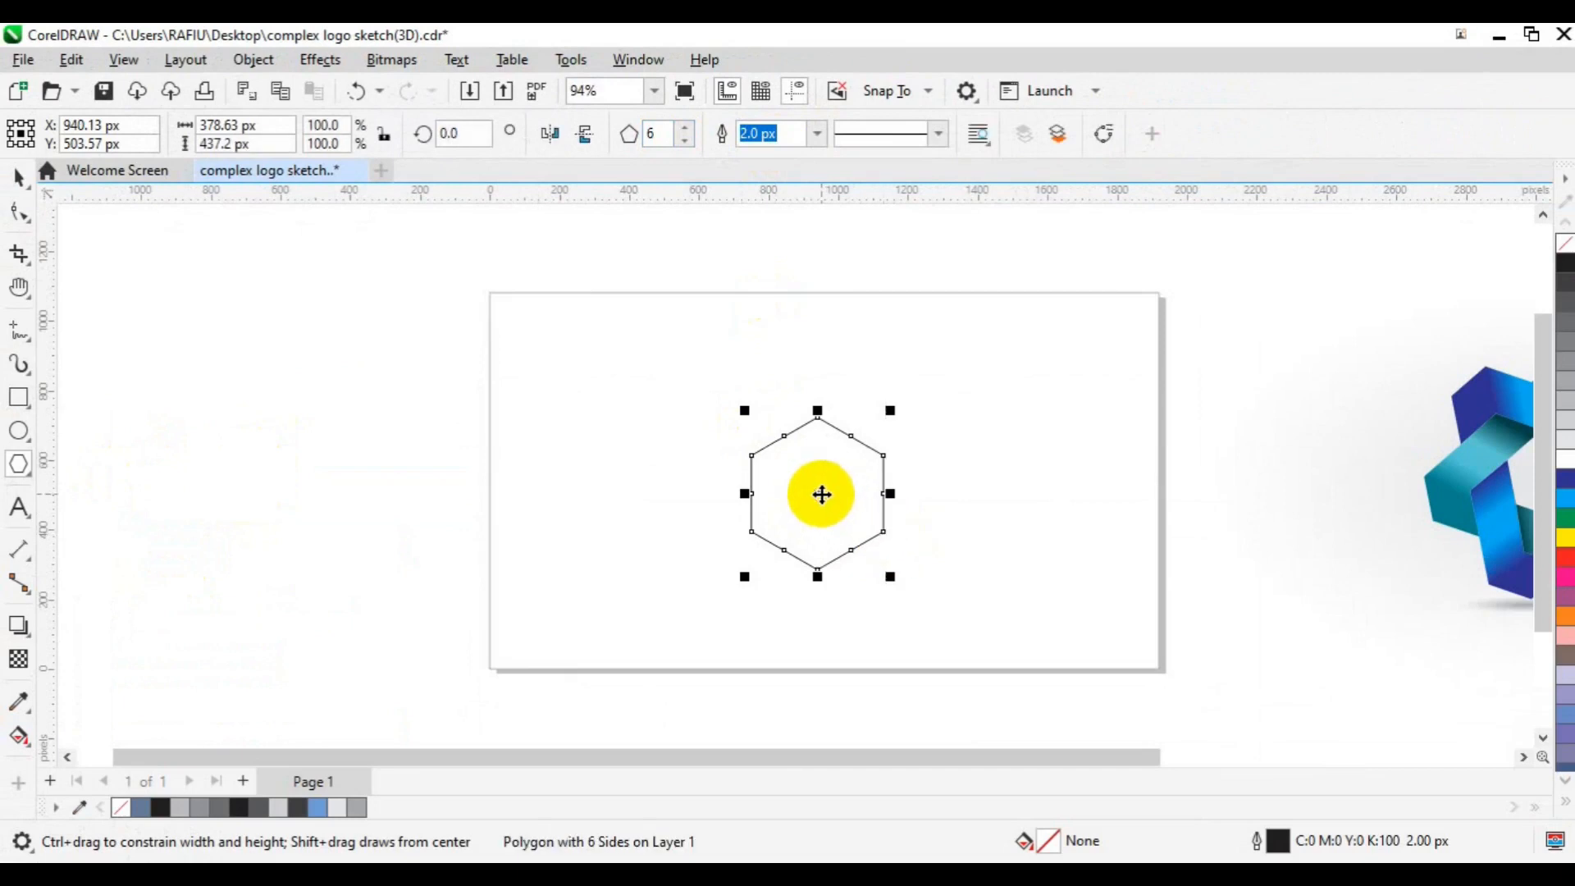
Set the hexagon's rotation angle to 270 degrees and centre it on the page.
{"action": "left_click", "coordinate": [822, 494]}
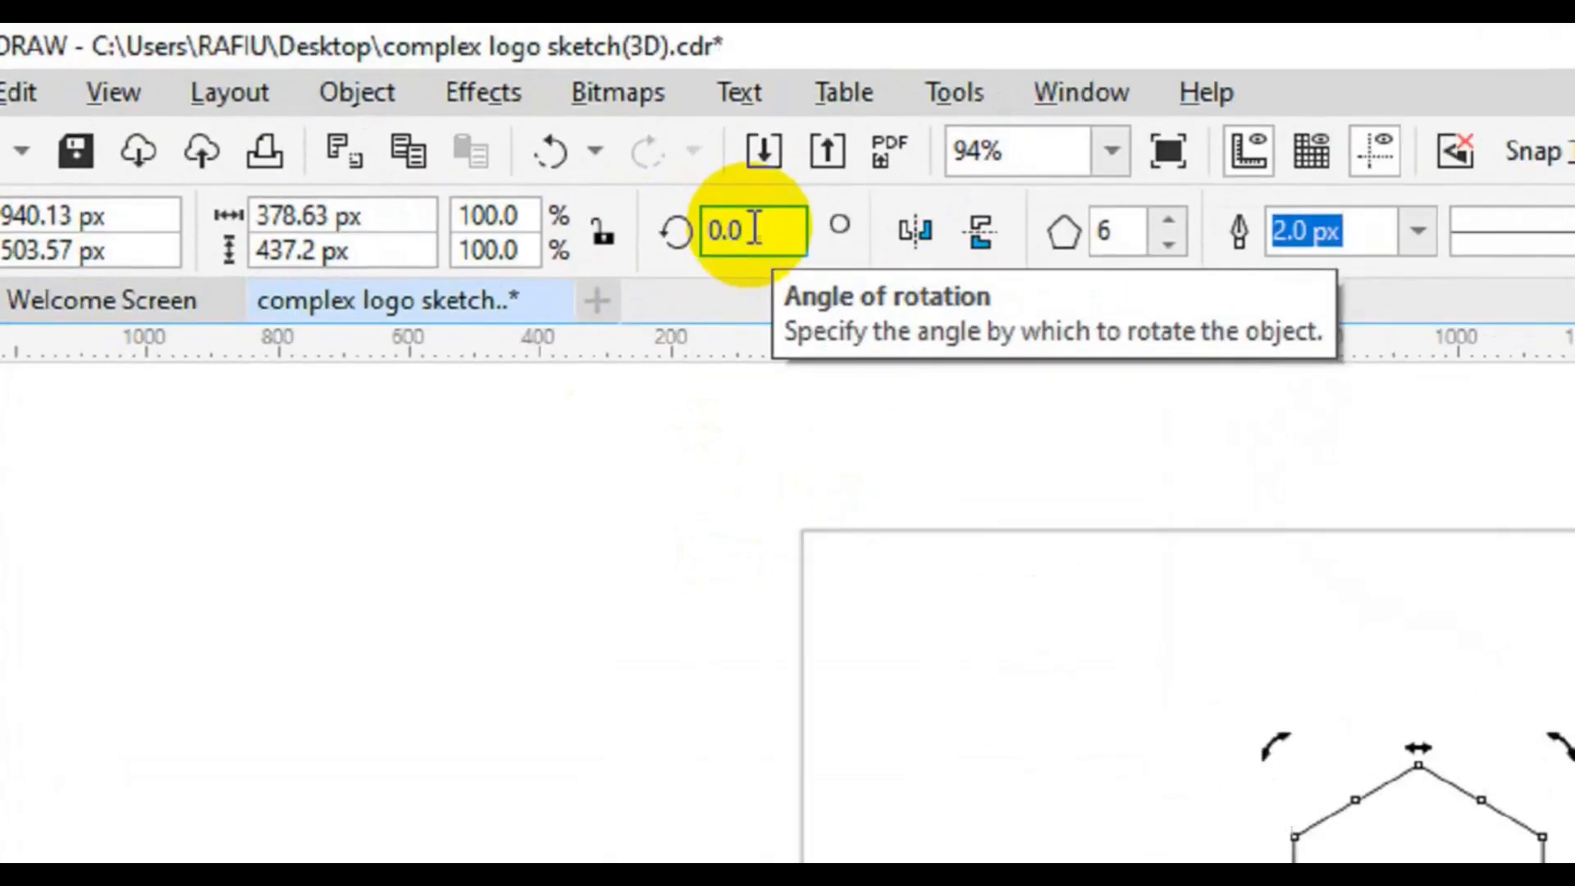
{"action": "double_click", "coordinate": [793, 241]}
{"action": "left_click", "coordinate": [794, 241]}
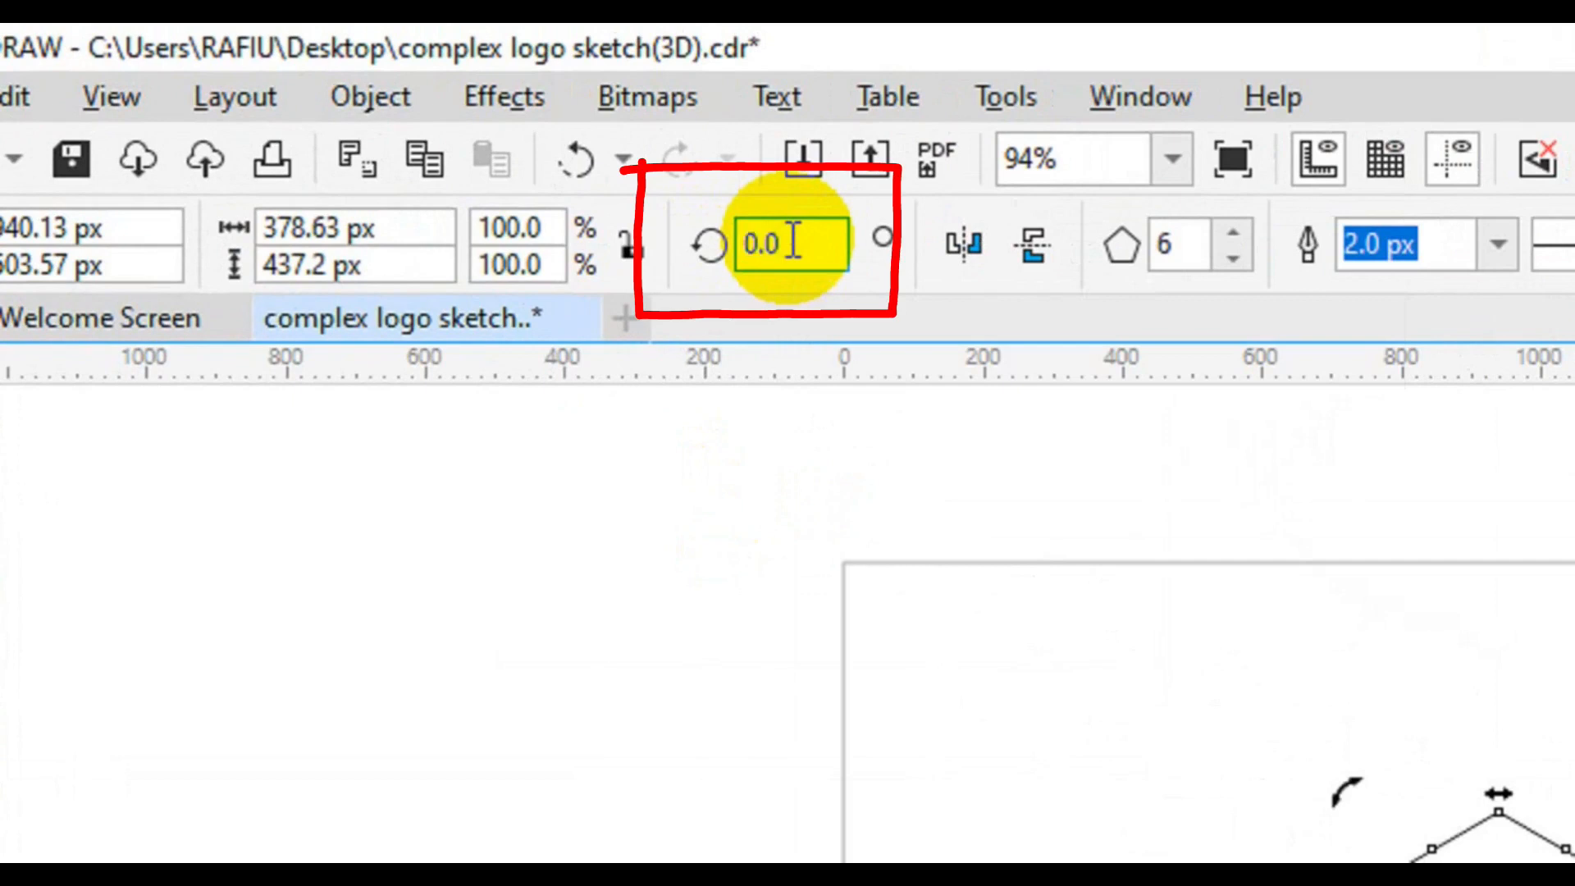
{"action": "key", "text": "BackSpace"}
{"action": "key", "text": "BackSpace"}
{"action": "key", "text": "BackSpace"}
{"action": "type", "text": "0."}
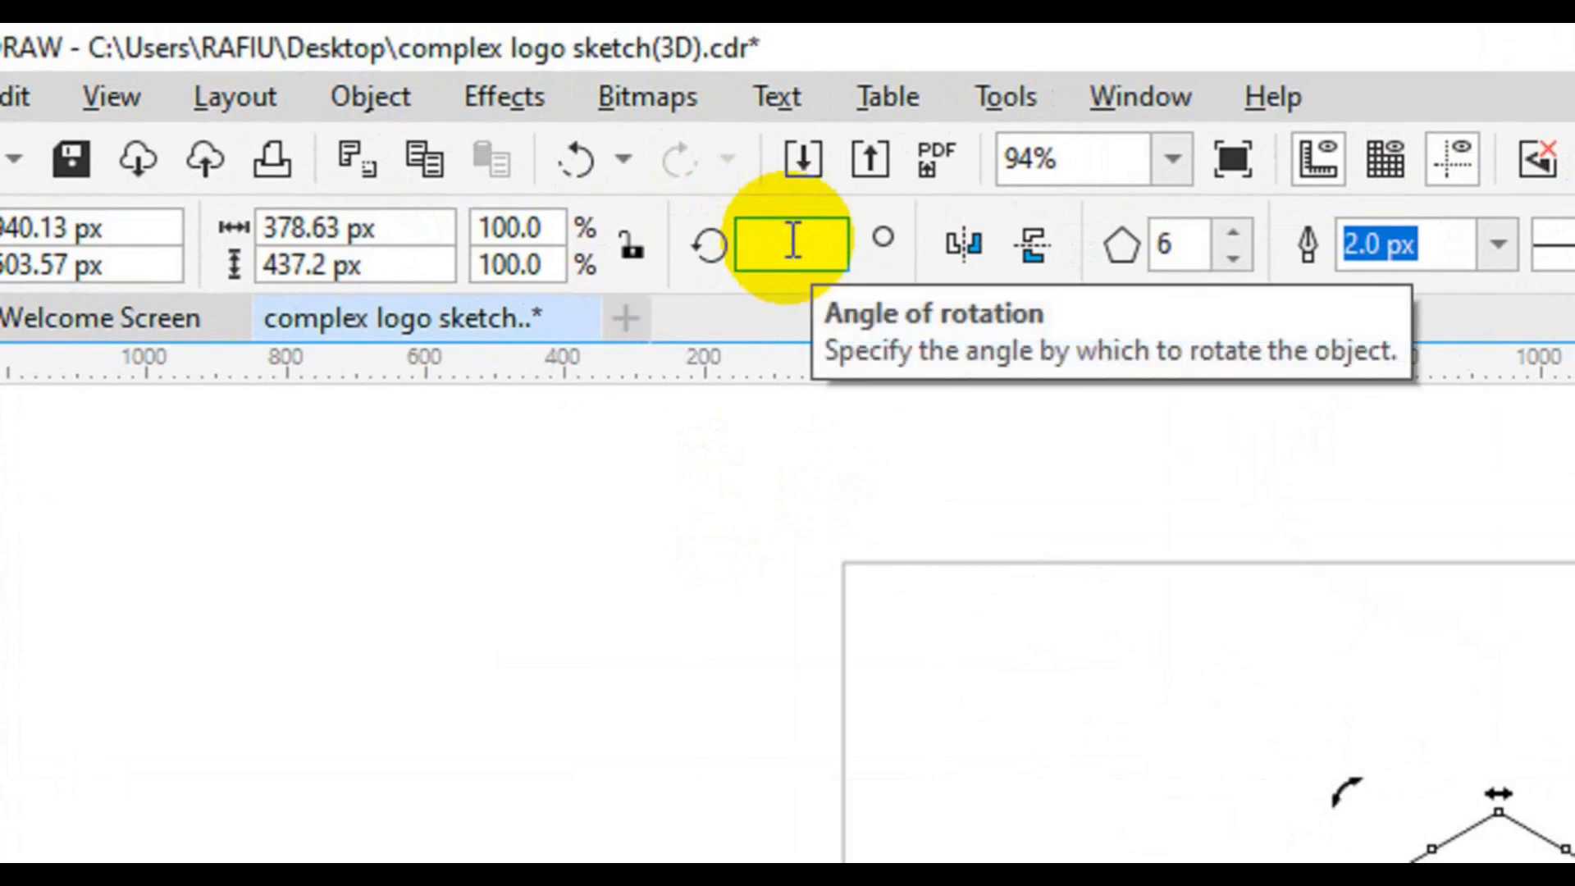
{"action": "type", "text": "270"}
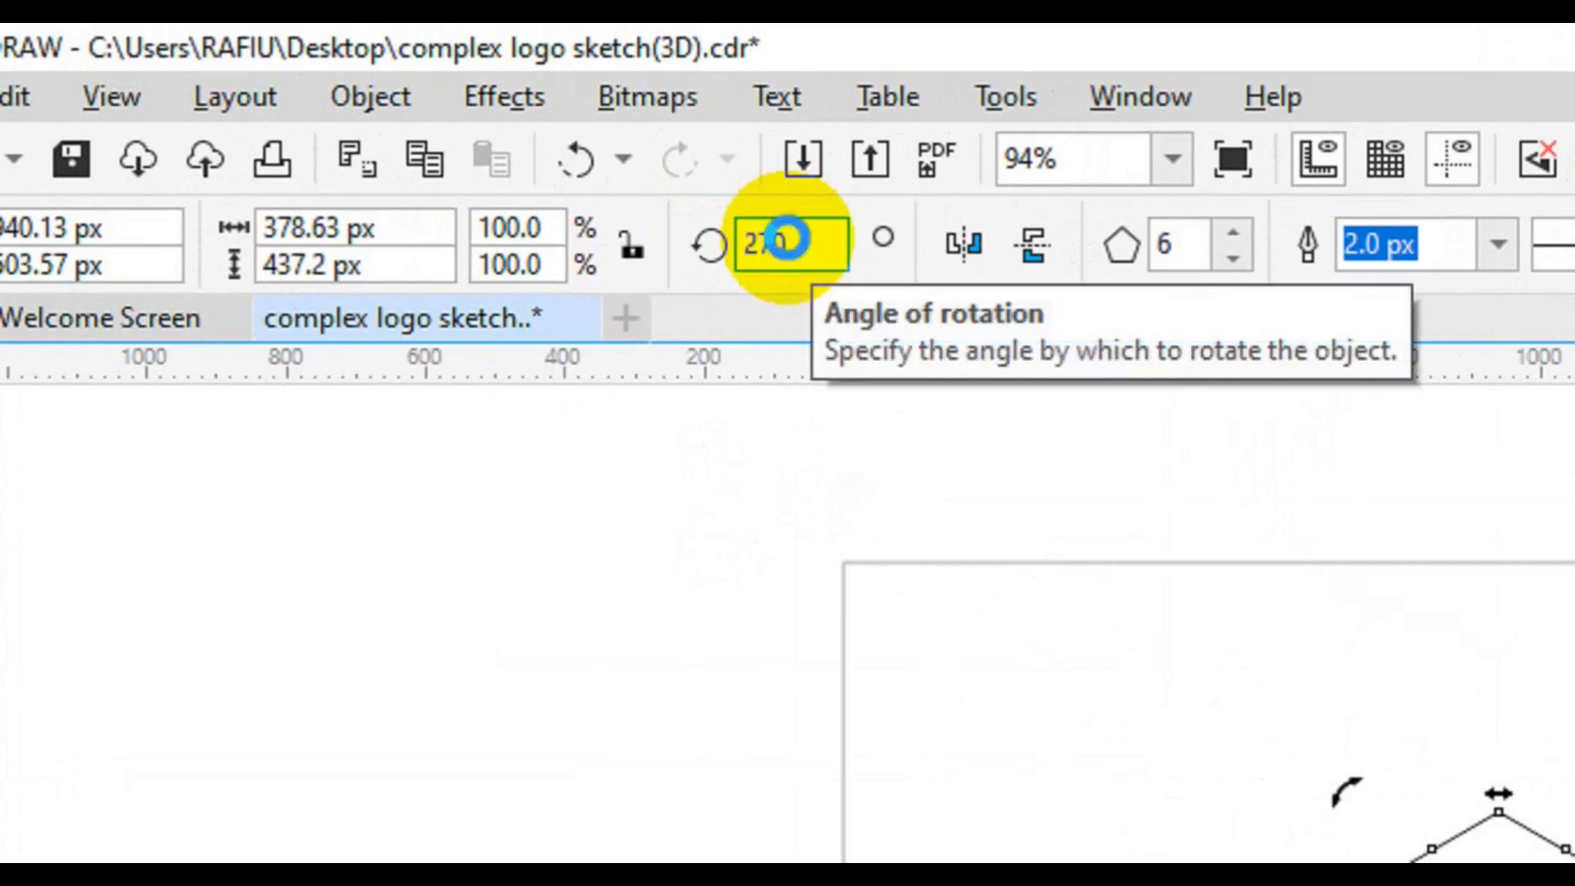
{"action": "key", "text": "Return"}
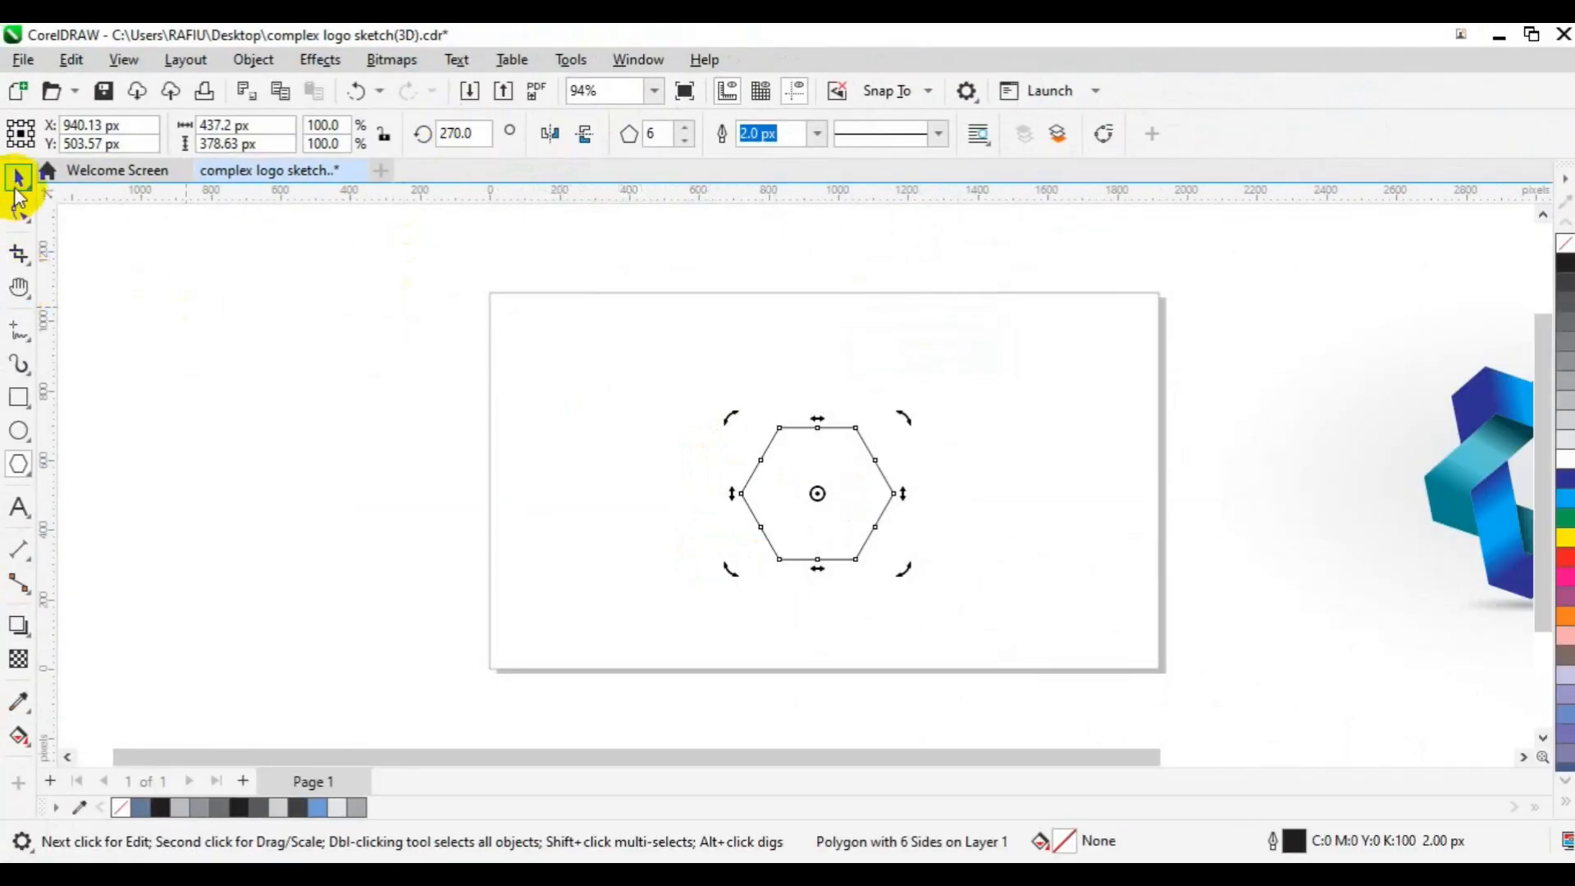
{"action": "left_click", "coordinate": [15, 189]}
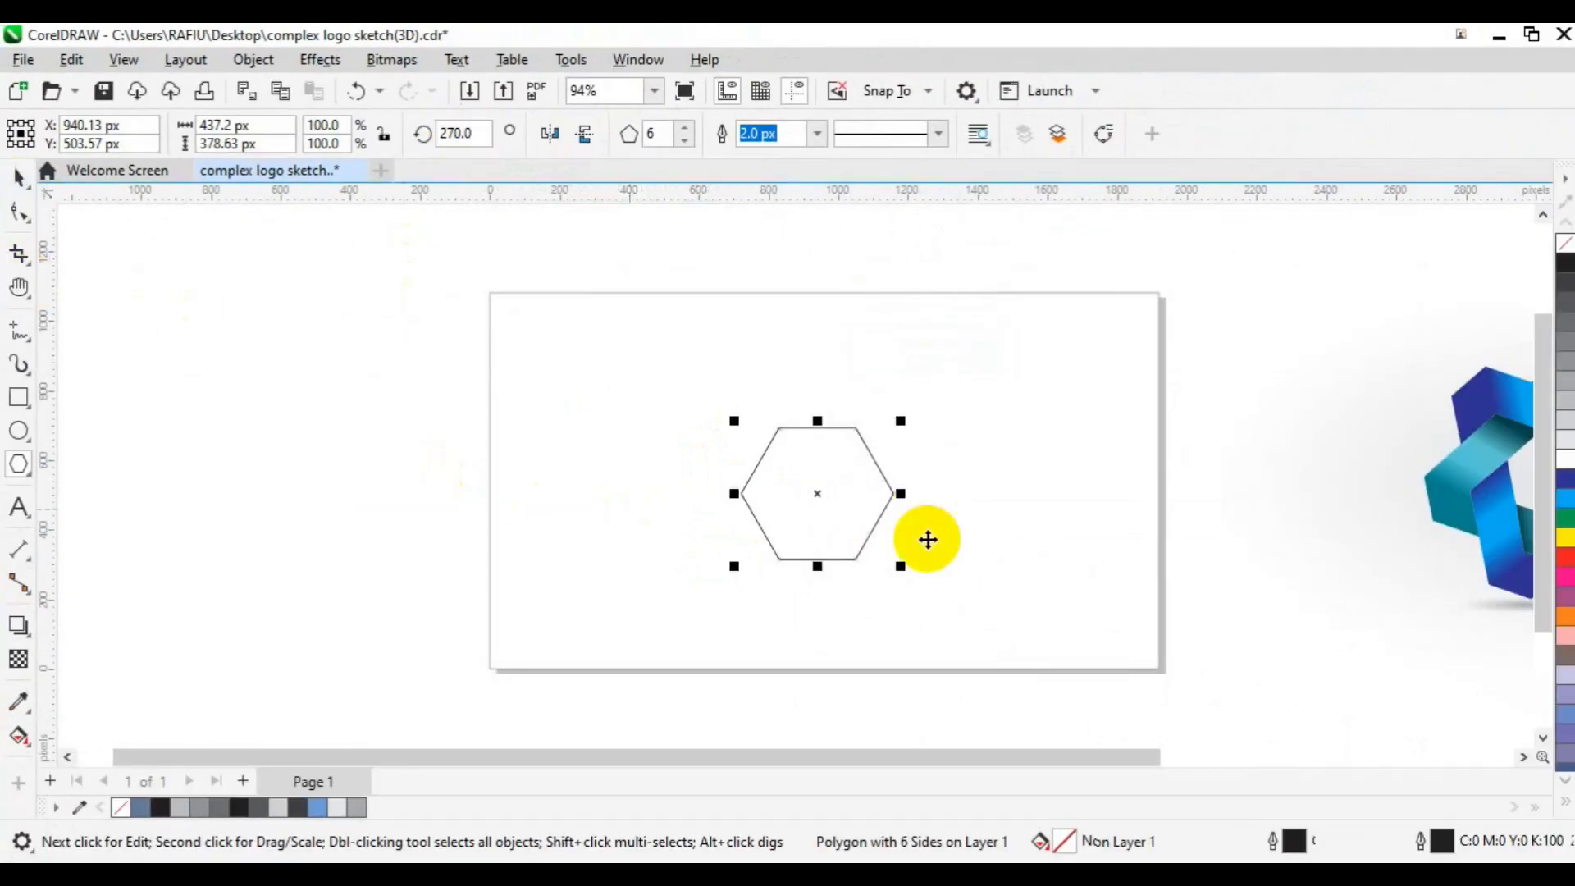
{"action": "key", "text": "p"}
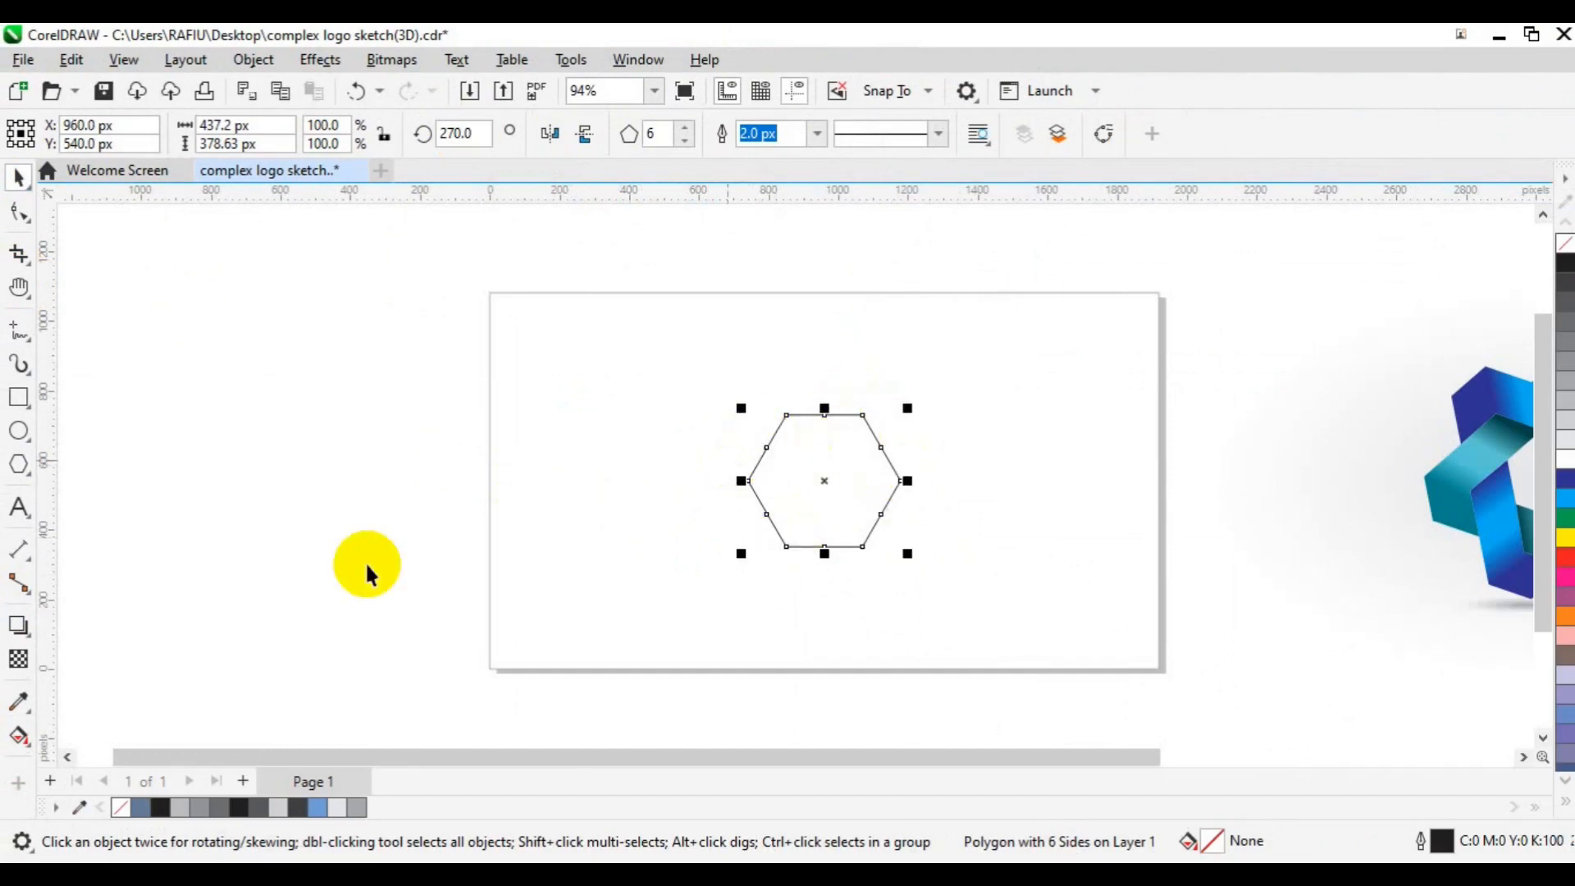
Place a vertical and a horizontal guideline crossing at about the centre of the hexagon.
{"action": "left_click_drag", "start_coordinate": [52, 538], "coordinate": [820, 590]}
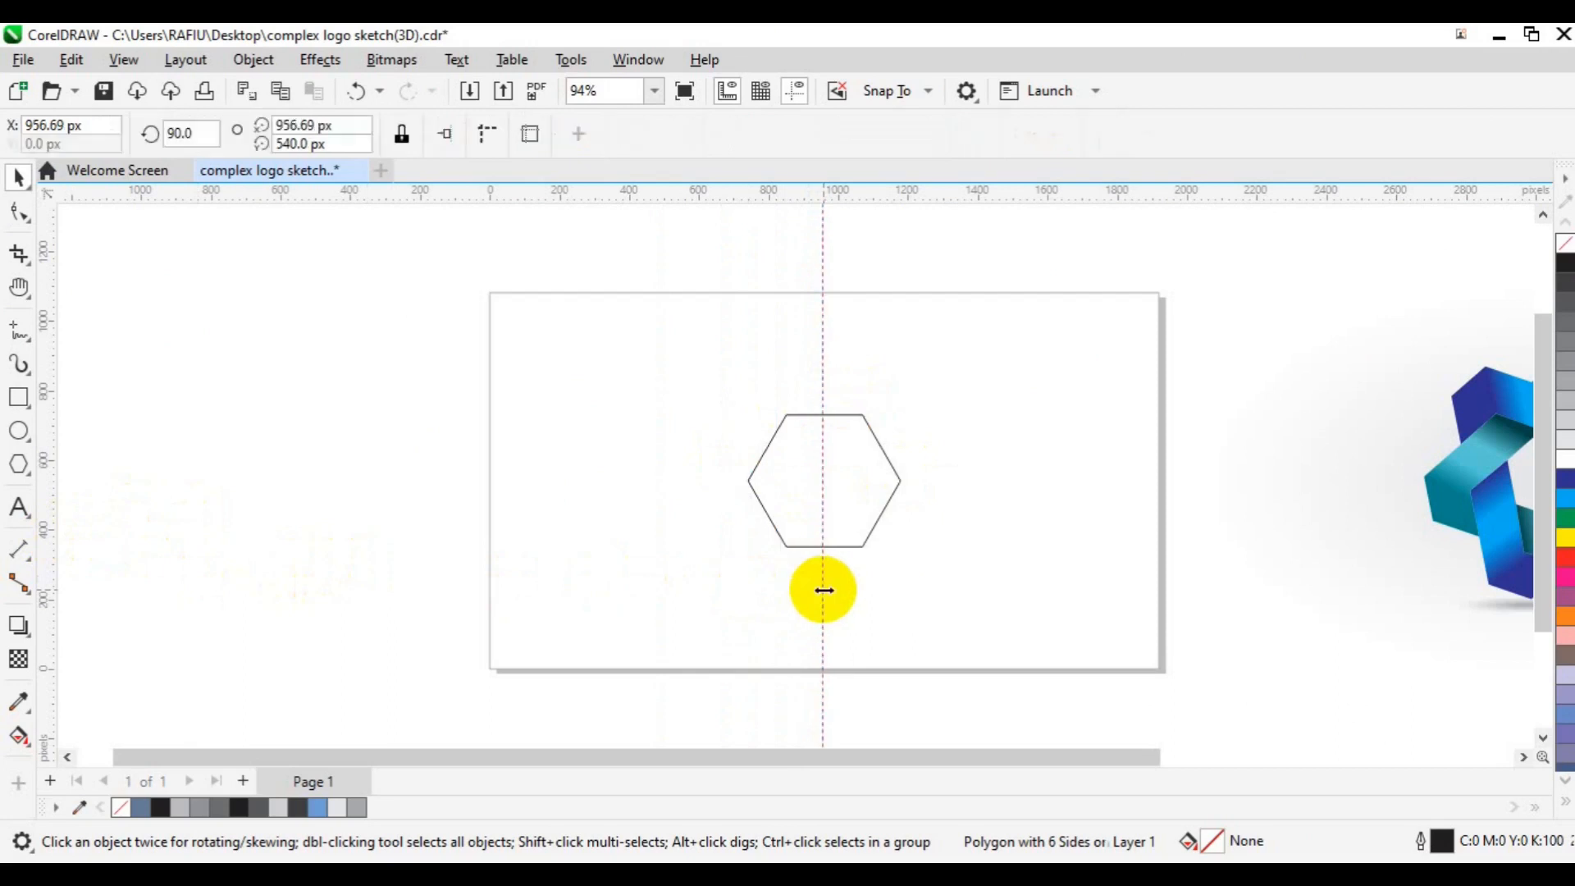
{"action": "left_click_drag", "start_coordinate": [870, 192], "coordinate": [878, 478]}
{"action": "scroll", "coordinate": [877, 478], "scroll_direction": "up", "scroll_amount": 2}
Draw a rectangle about 219 by 173 px standing on the hexagon's upper edge, matching that edge's width.
{"action": "left_click", "coordinate": [1542, 215]}
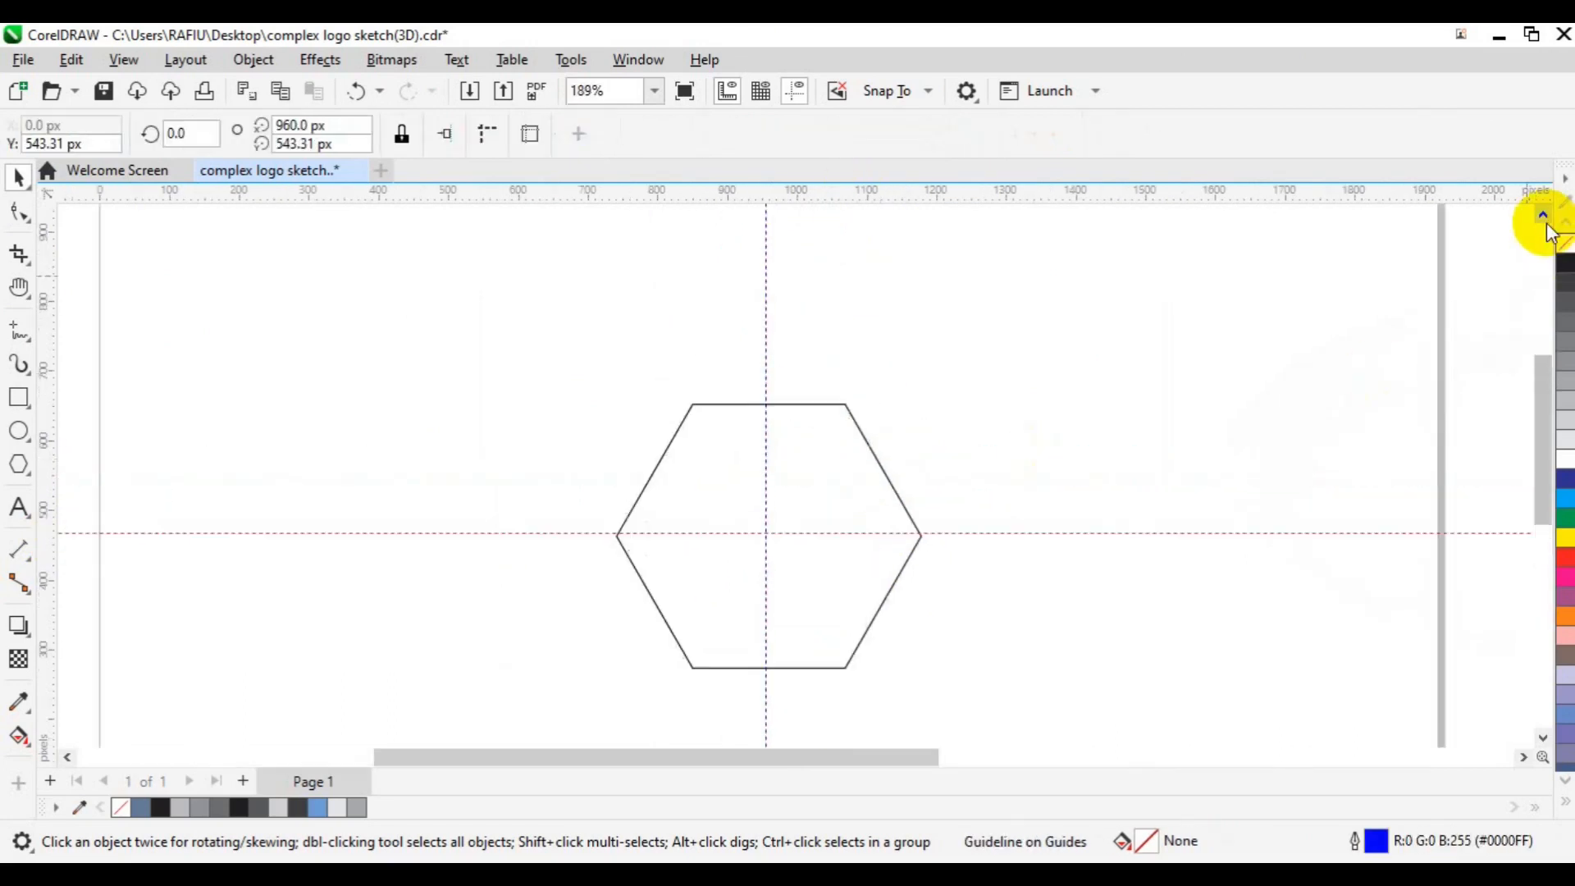
{"action": "left_click", "coordinate": [1542, 215]}
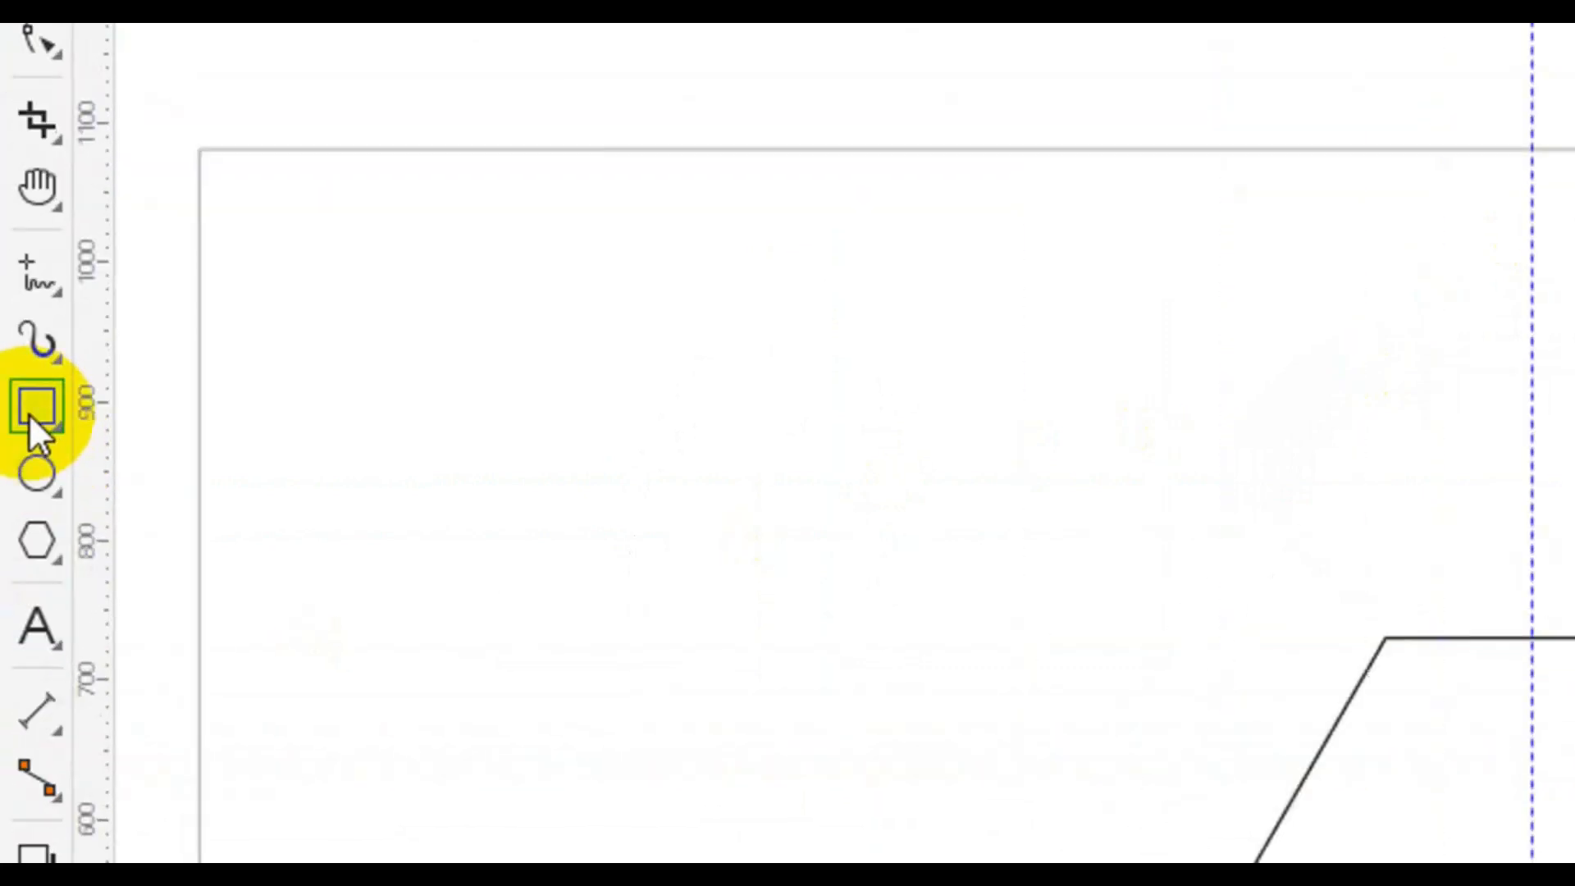
{"action": "left_click", "coordinate": [28, 412]}
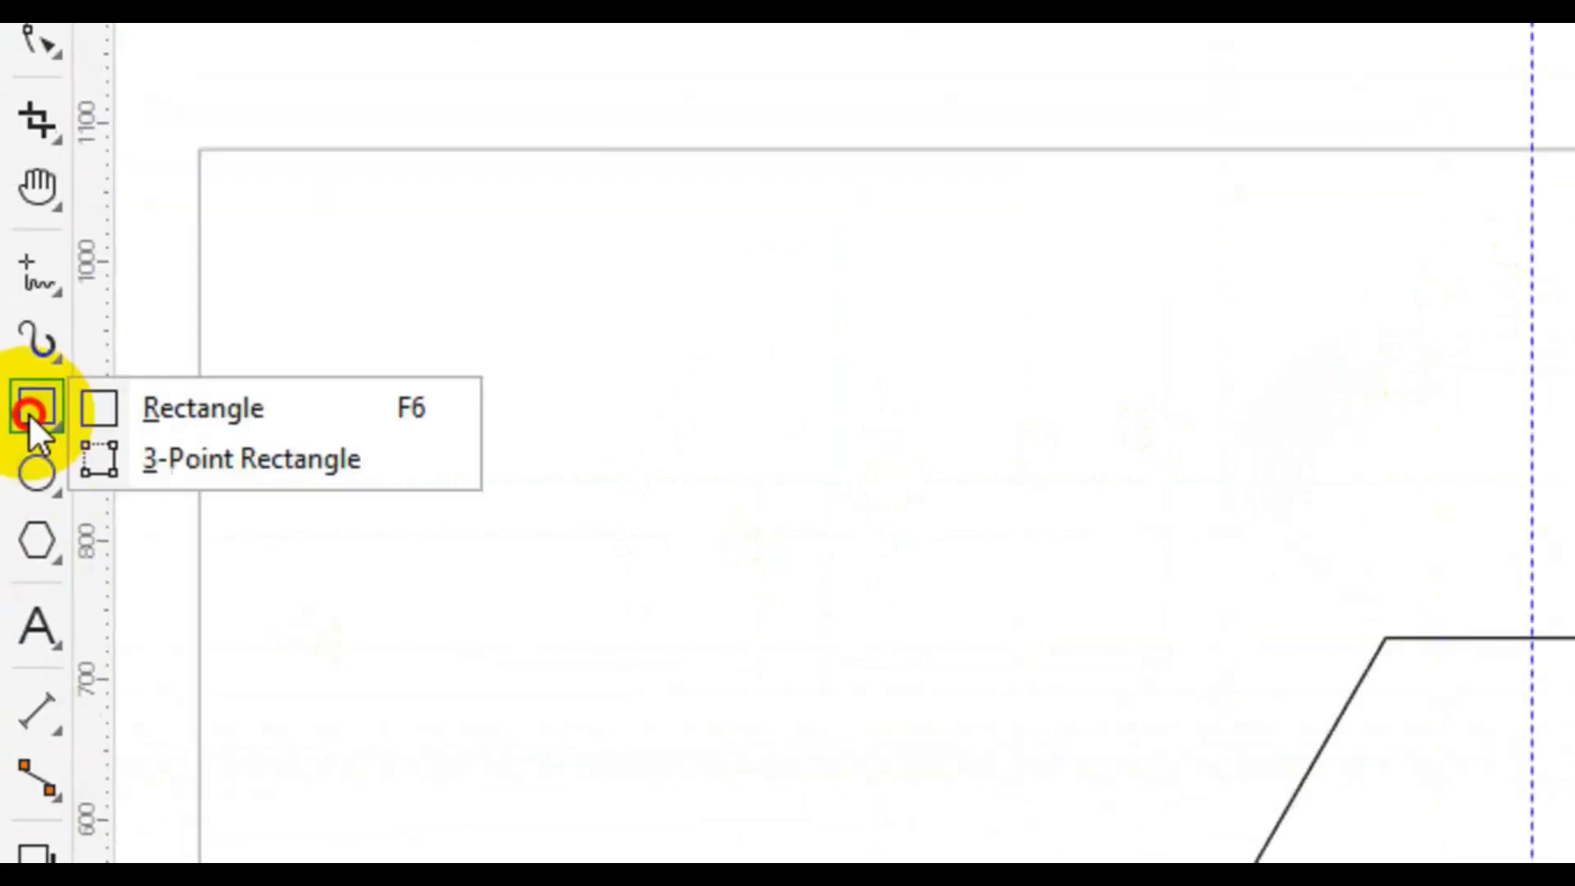
{"action": "left_click", "coordinate": [230, 412]}
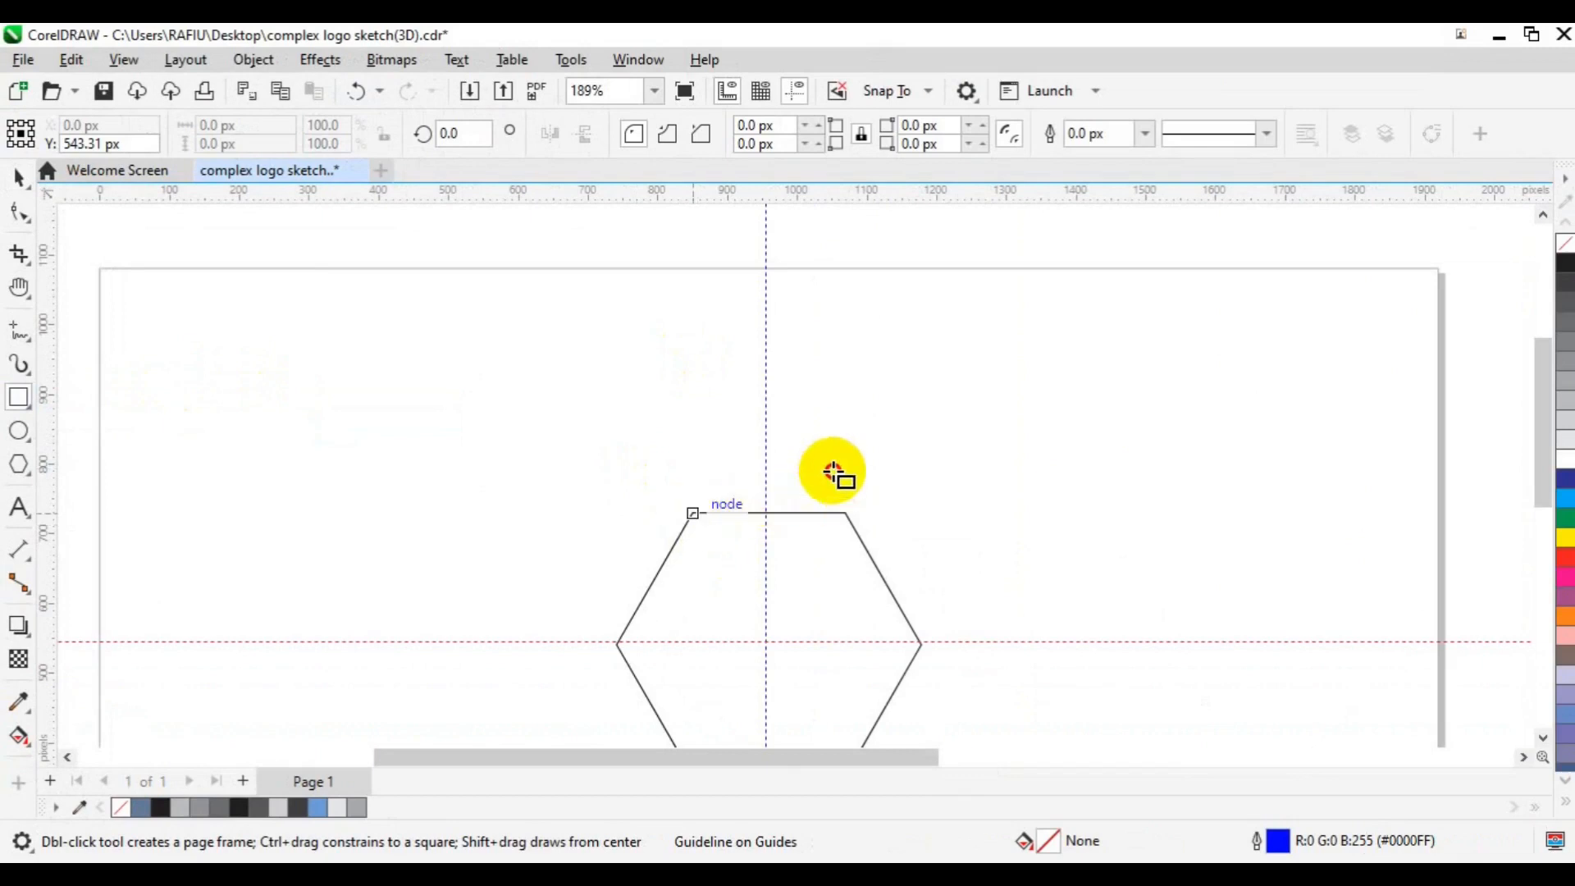
{"action": "left_click_drag", "start_coordinate": [828, 457], "coordinate": [845, 392]}
Convert the rectangle above the hexagon to curves.
{"action": "key", "text": "space"}
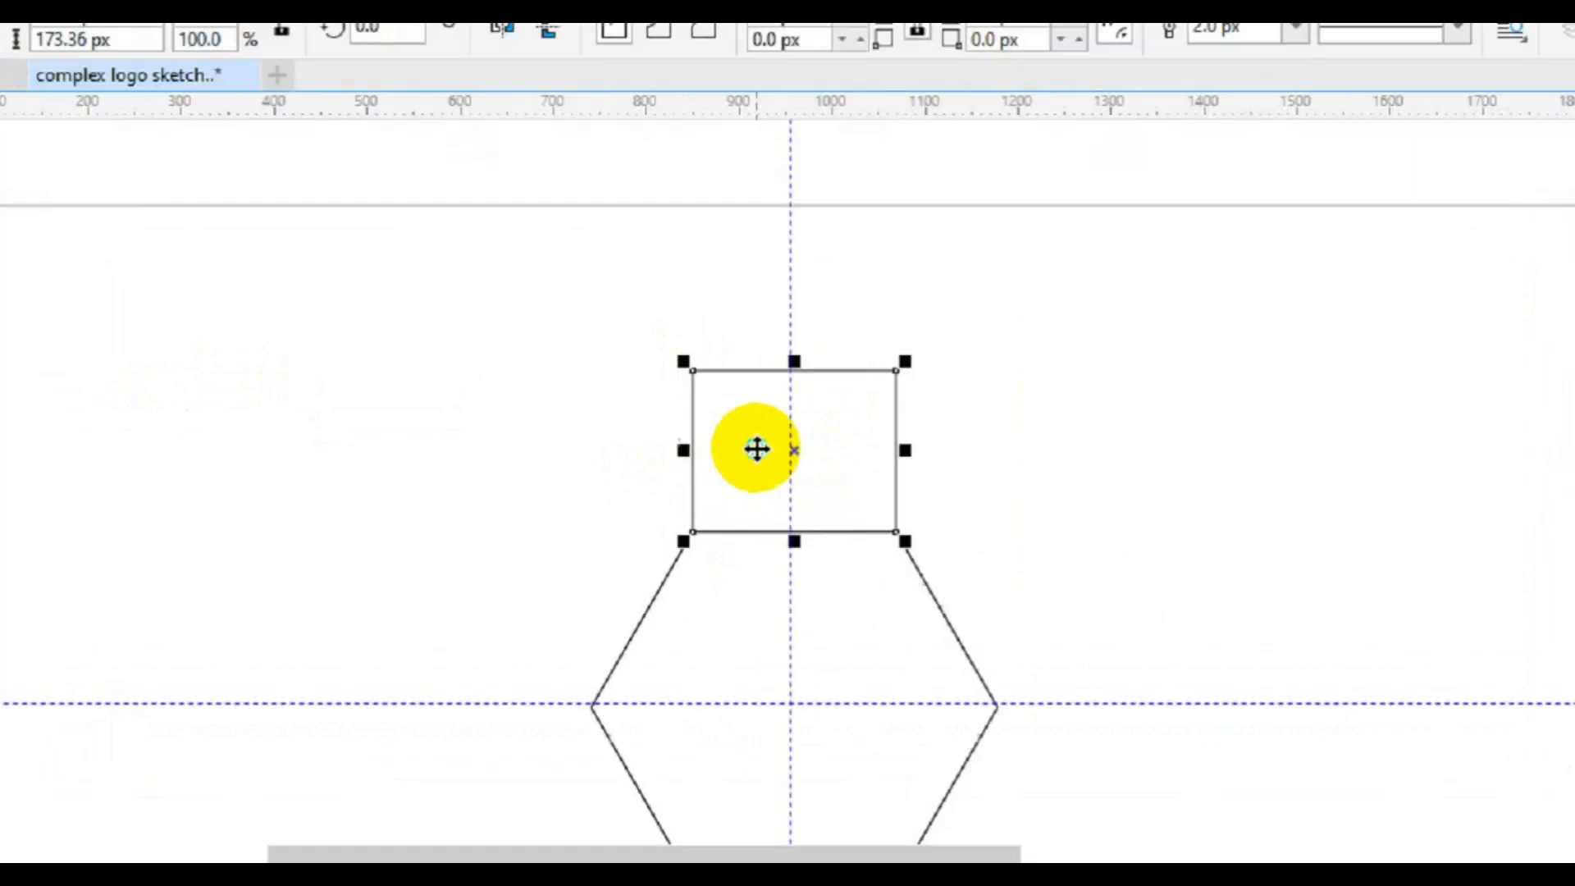
{"action": "right_click", "coordinate": [741, 451]}
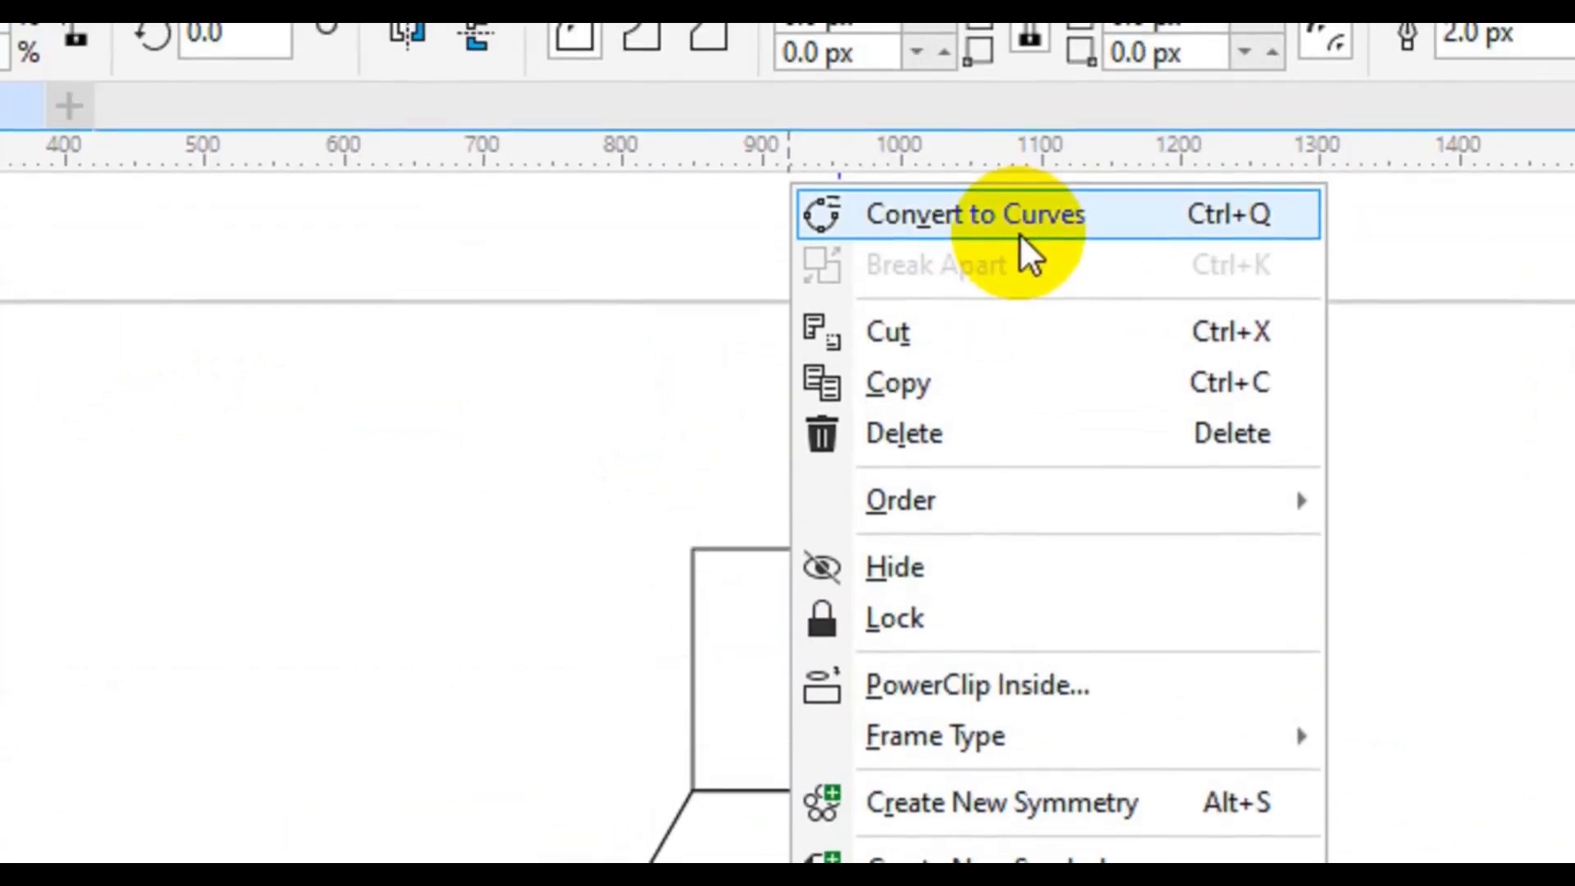
{"action": "left_click", "coordinate": [1019, 233]}
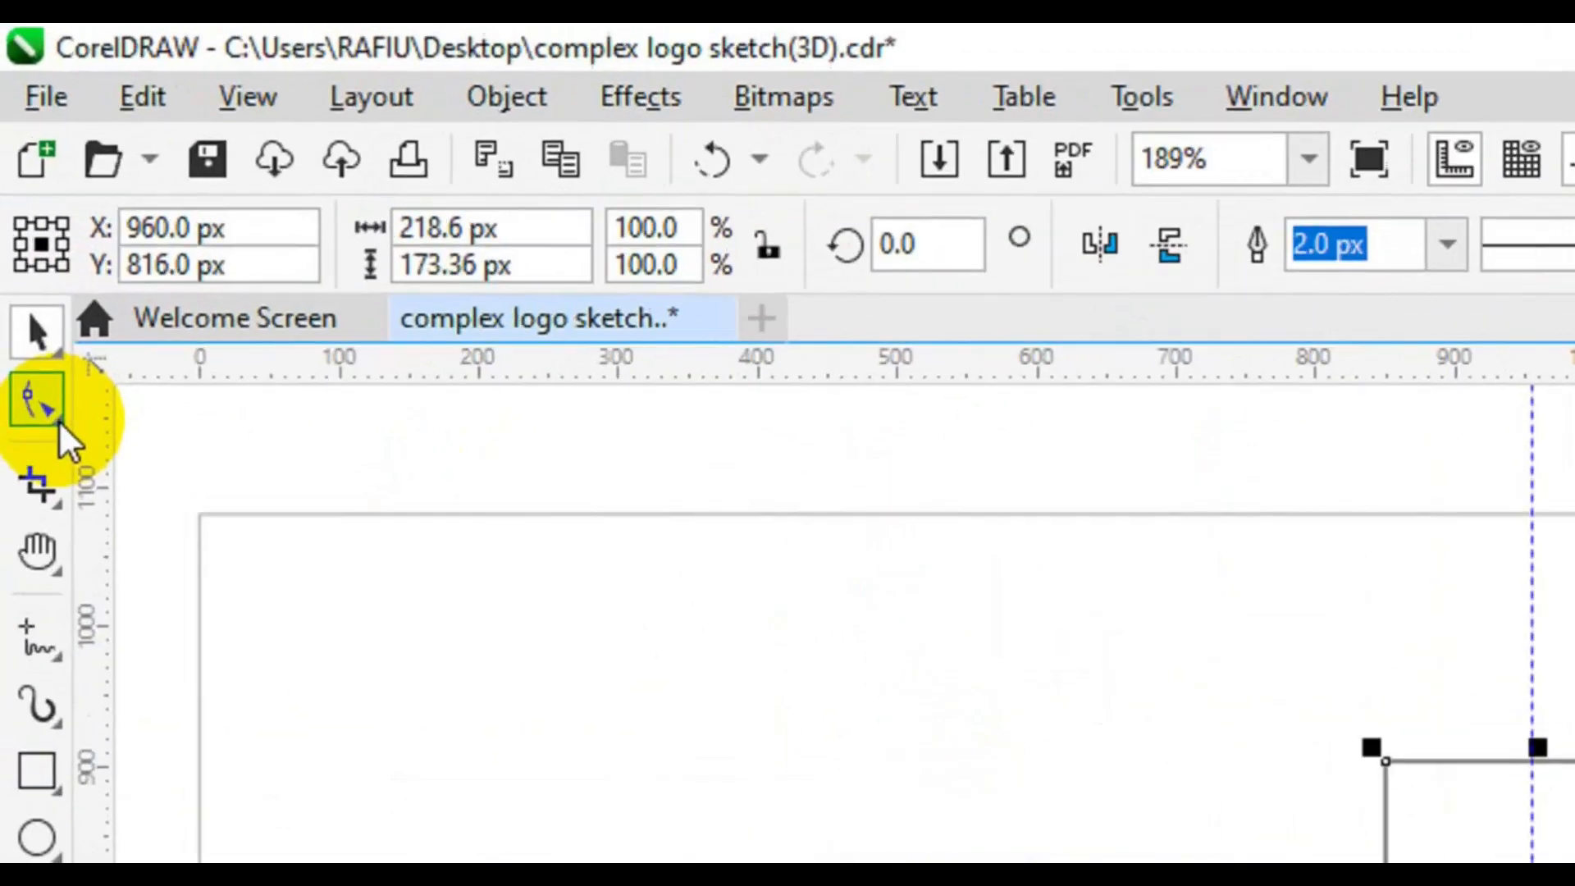
With the Shape tool, nudge the rectangle's upper-left node about 100 px right to the vertical guideline.
{"action": "left_click", "coordinate": [59, 424]}
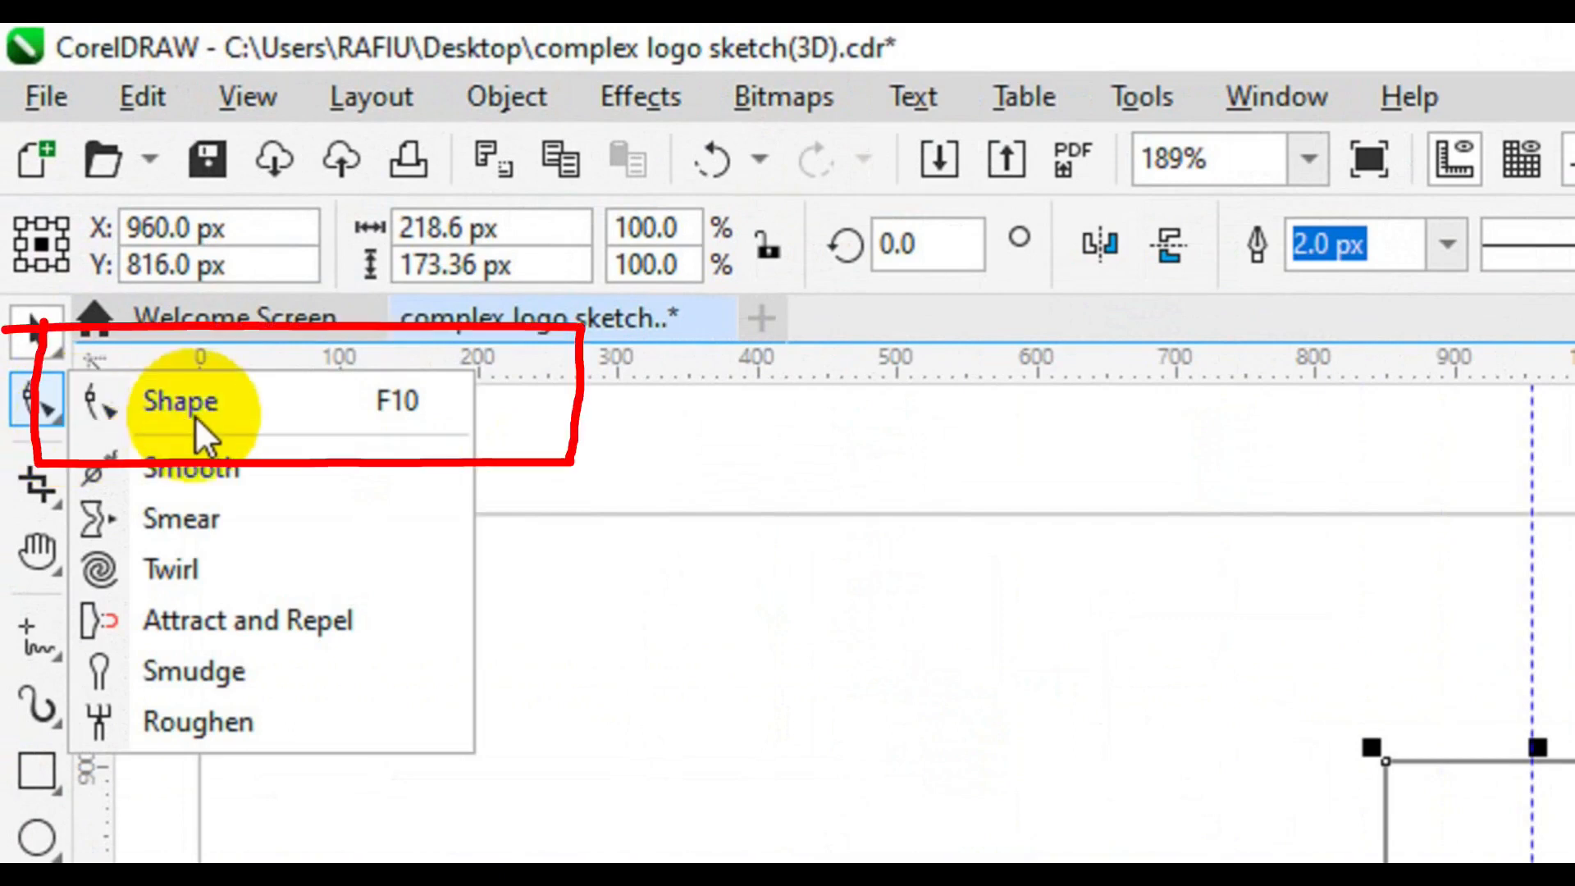
{"action": "left_click", "coordinate": [194, 416]}
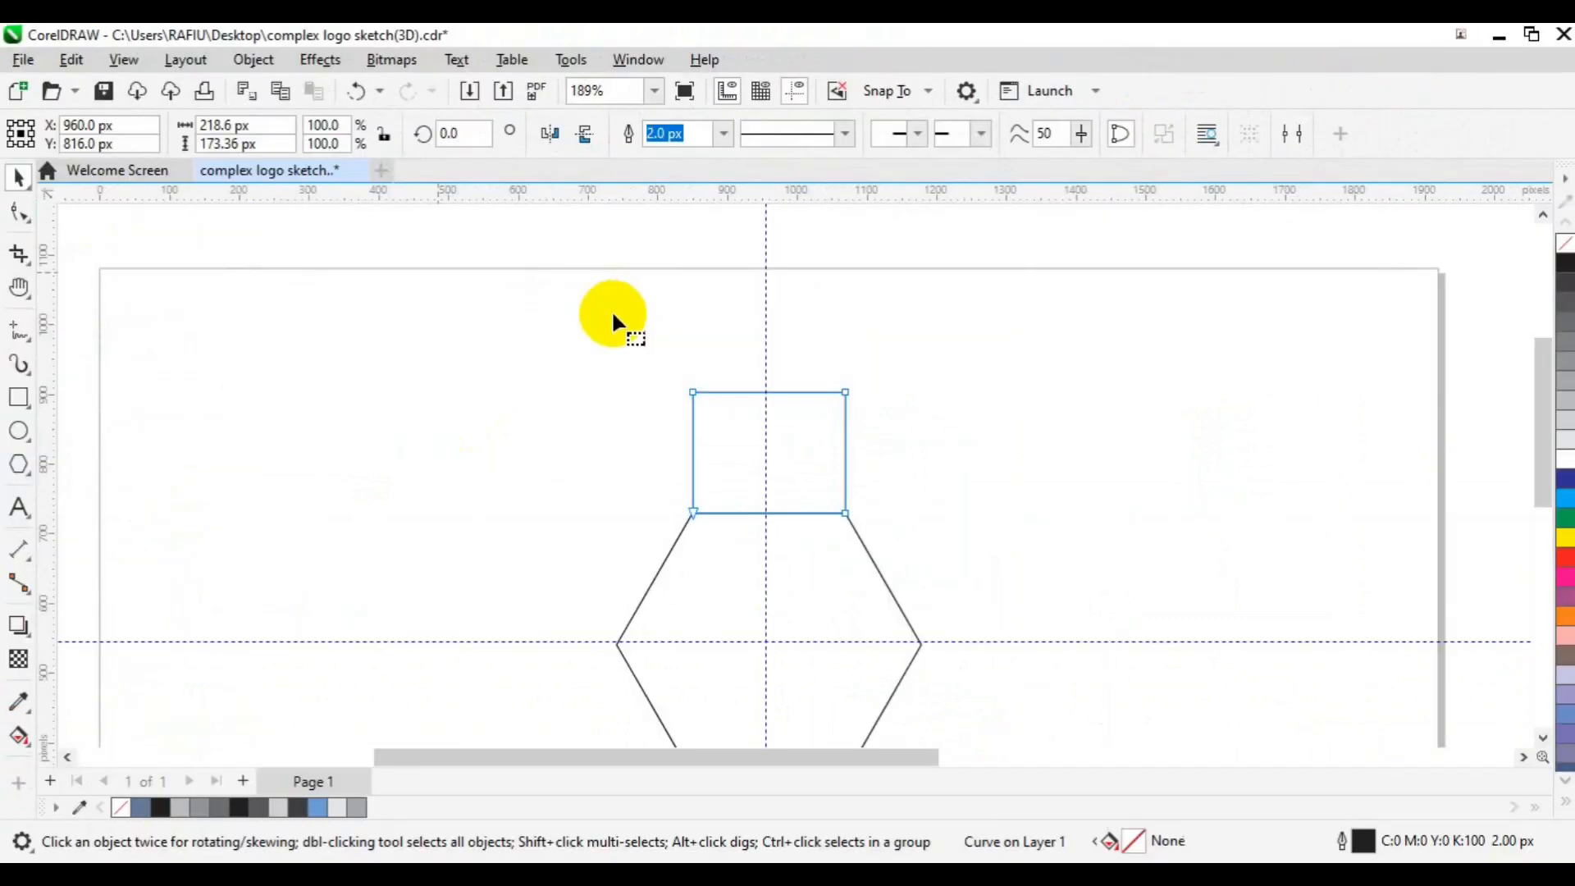
{"action": "left_click_drag", "start_coordinate": [613, 313], "coordinate": [756, 450]}
{"action": "key", "text": "Right"}
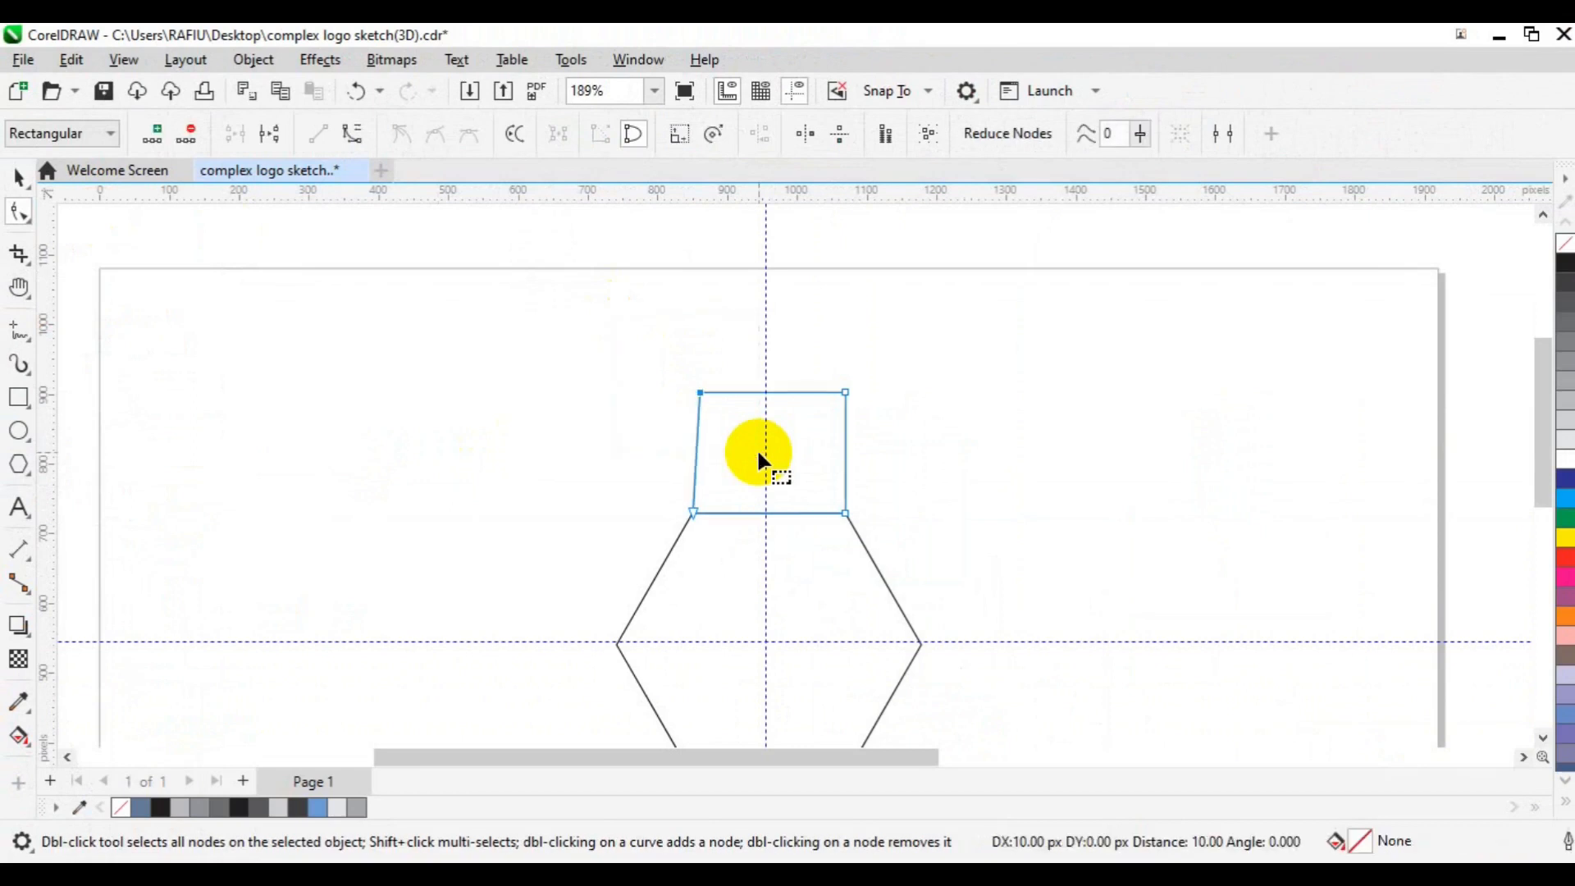
{"action": "key", "text": "Right"}
{"action": "key", "text": "Right"}
{"action": "key", "text": "Right"}
{"action": "key", "text": "Right"}
{"action": "key", "text": "Right"}
{"action": "key", "text": "Right"}
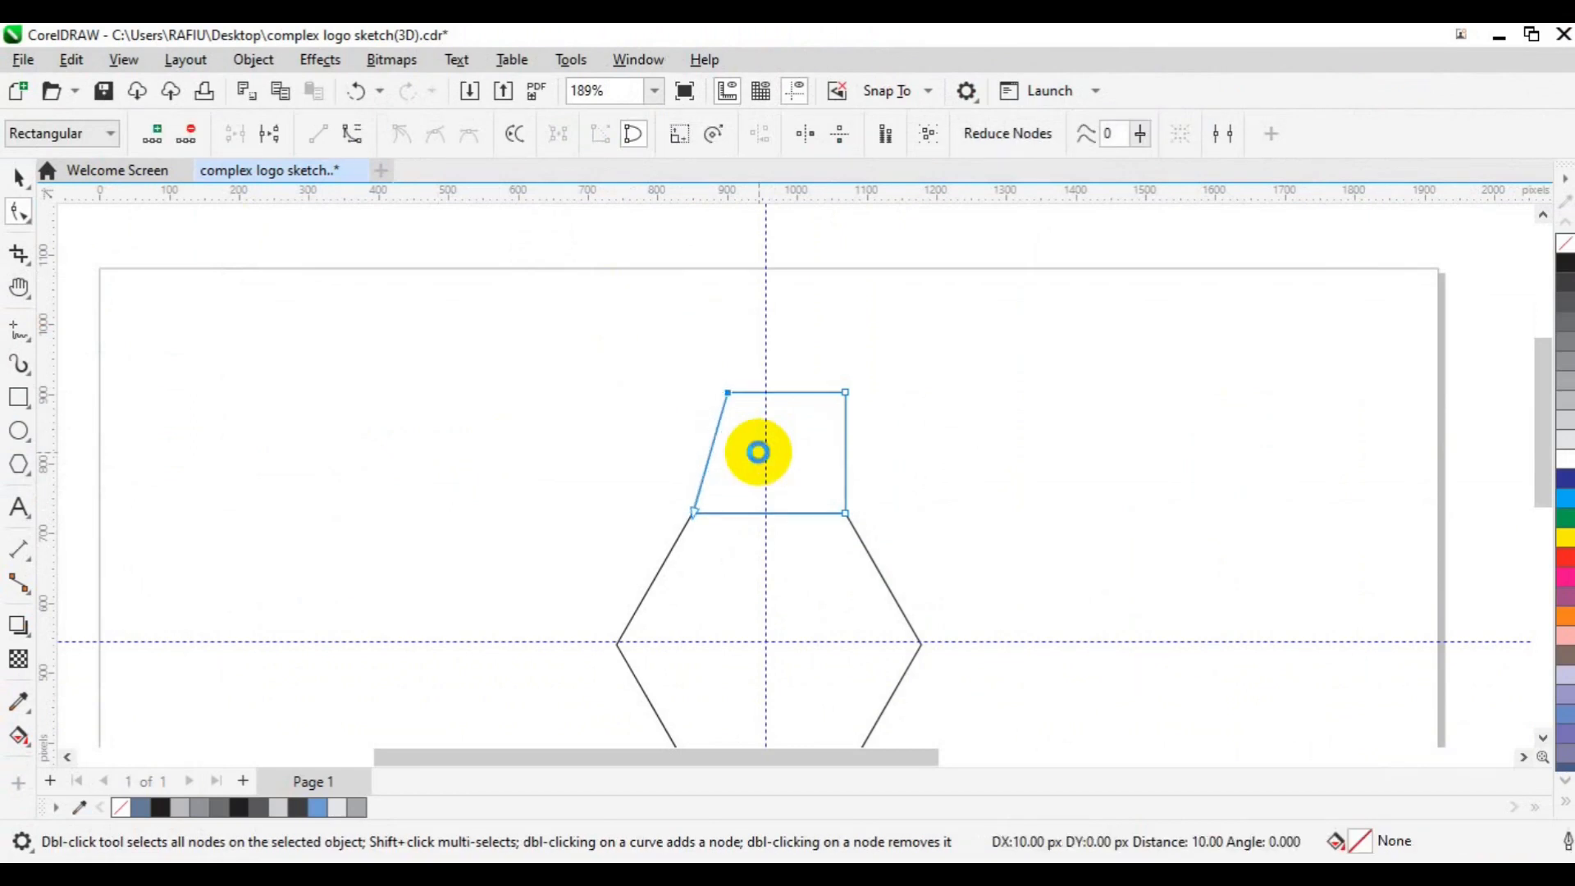
{"action": "key", "text": "Right"}
{"action": "key", "text": "Right"}
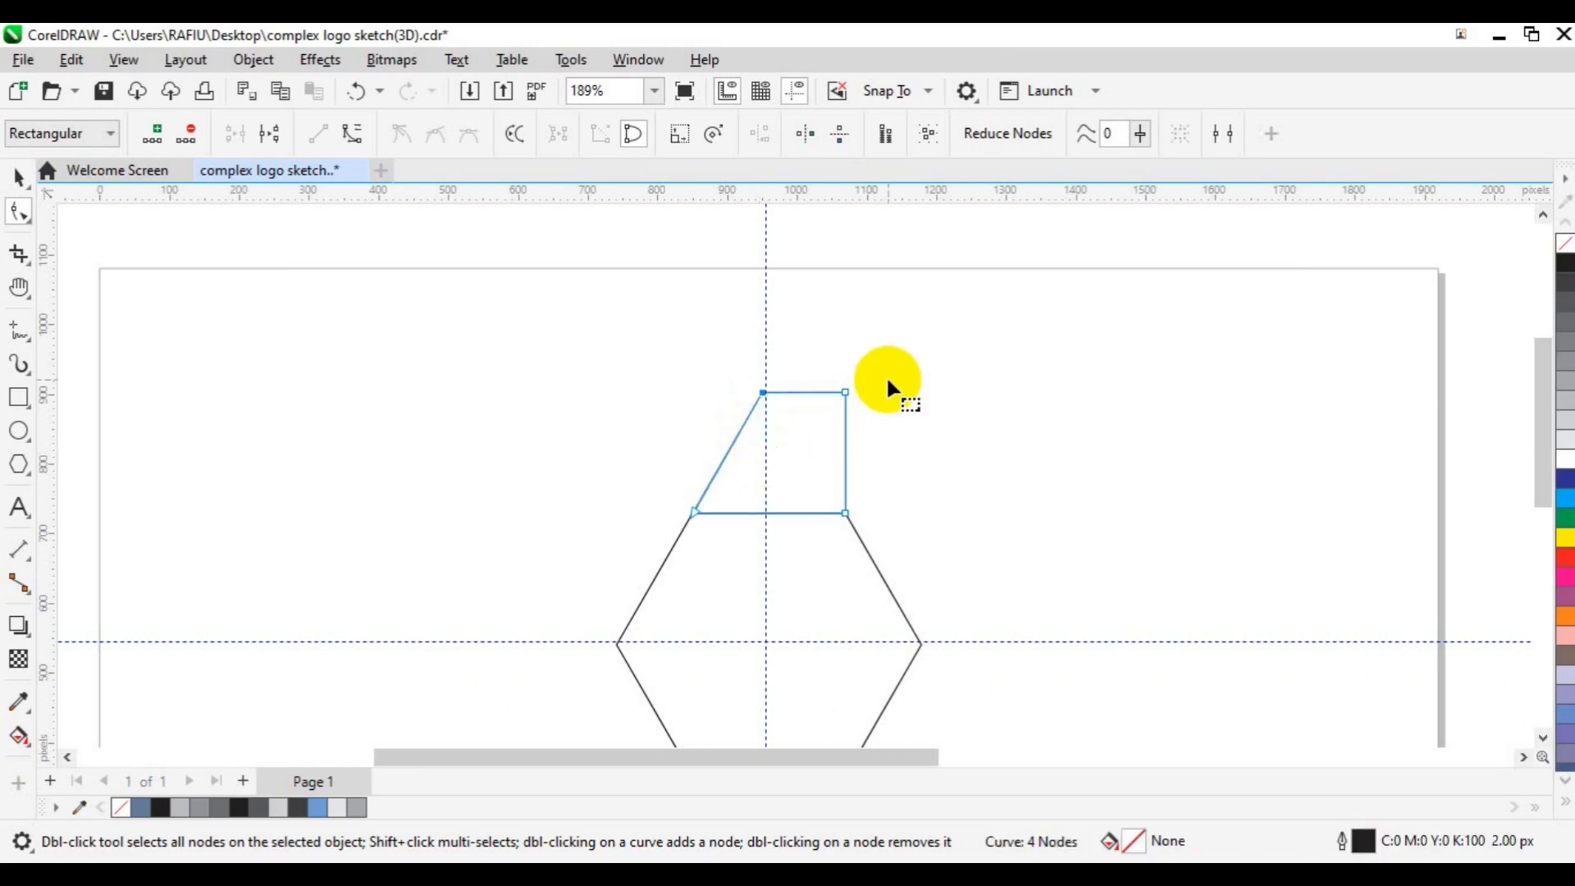
Nudge the upper-right node about 110 px left to the vertical guideline to form a triangle.
{"action": "left_click", "coordinate": [823, 391]}
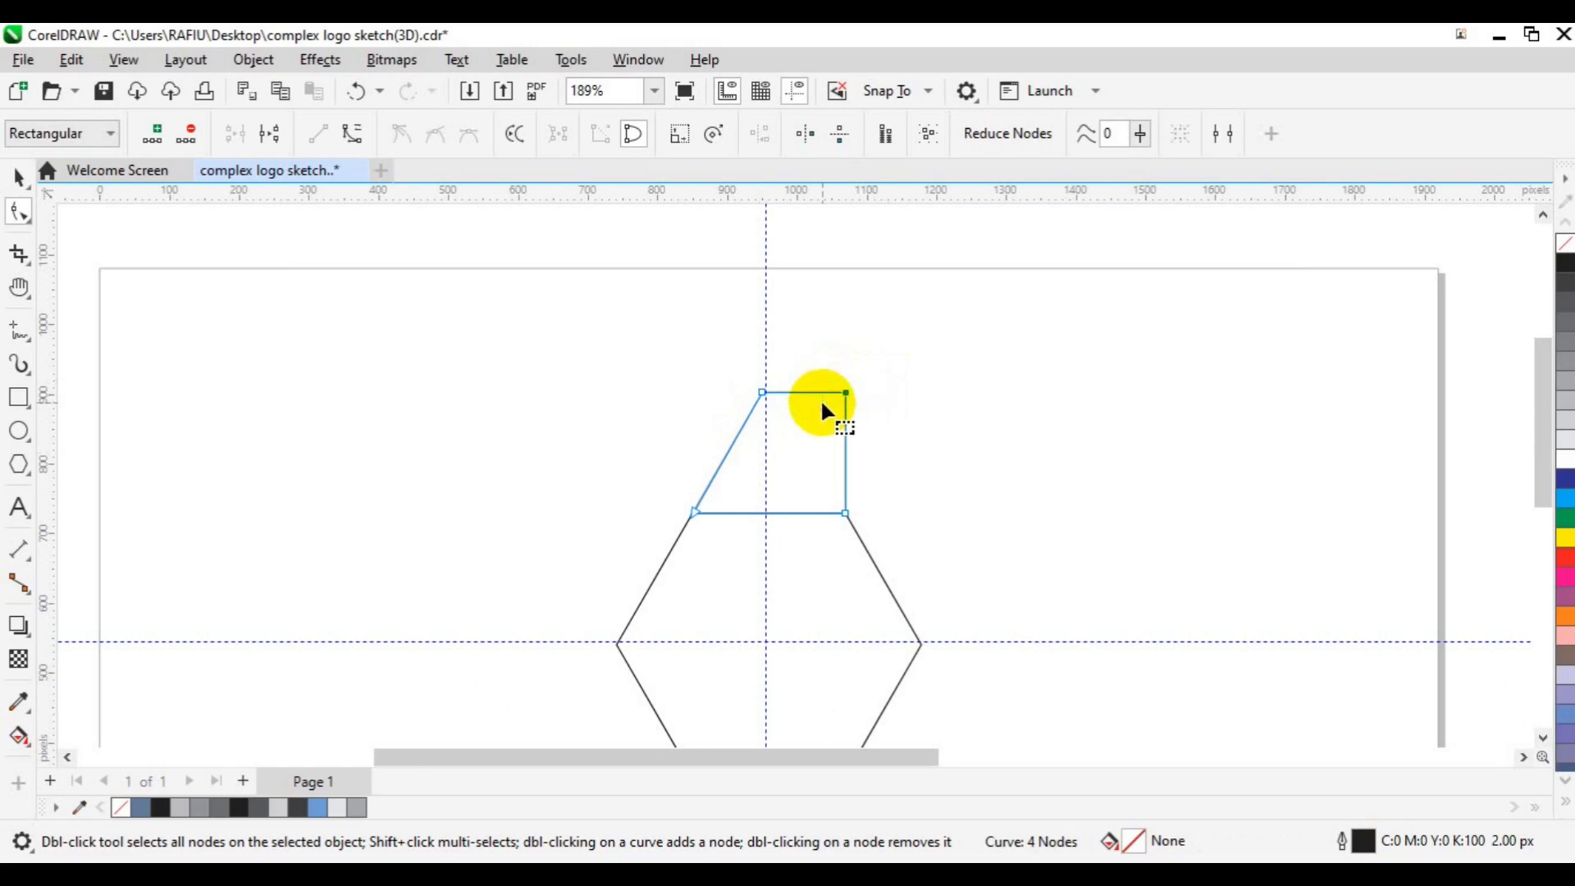
{"action": "key", "text": "Left"}
{"action": "key", "text": "Left"}
{"action": "key", "text": "Left"}
{"action": "key", "text": "Left"}
{"action": "key", "text": "Left"}
{"action": "key", "text": "Left"}
{"action": "key", "text": "Left"}
{"action": "key", "text": "Left"}
{"action": "key", "text": "Left"}
{"action": "key", "text": "Left"}
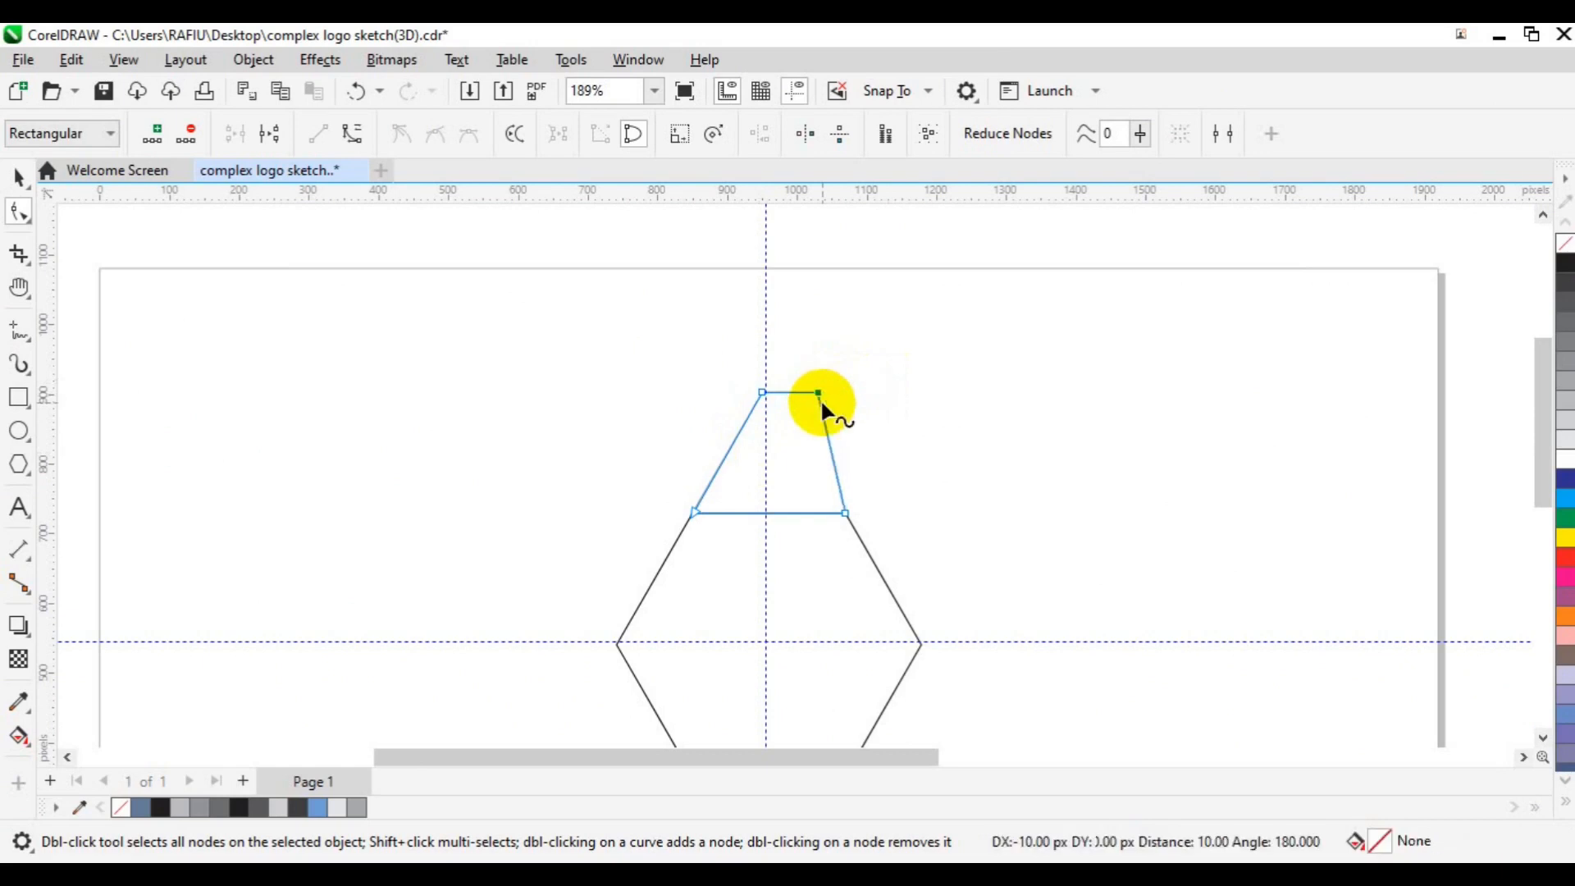
{"action": "key", "text": "Left"}
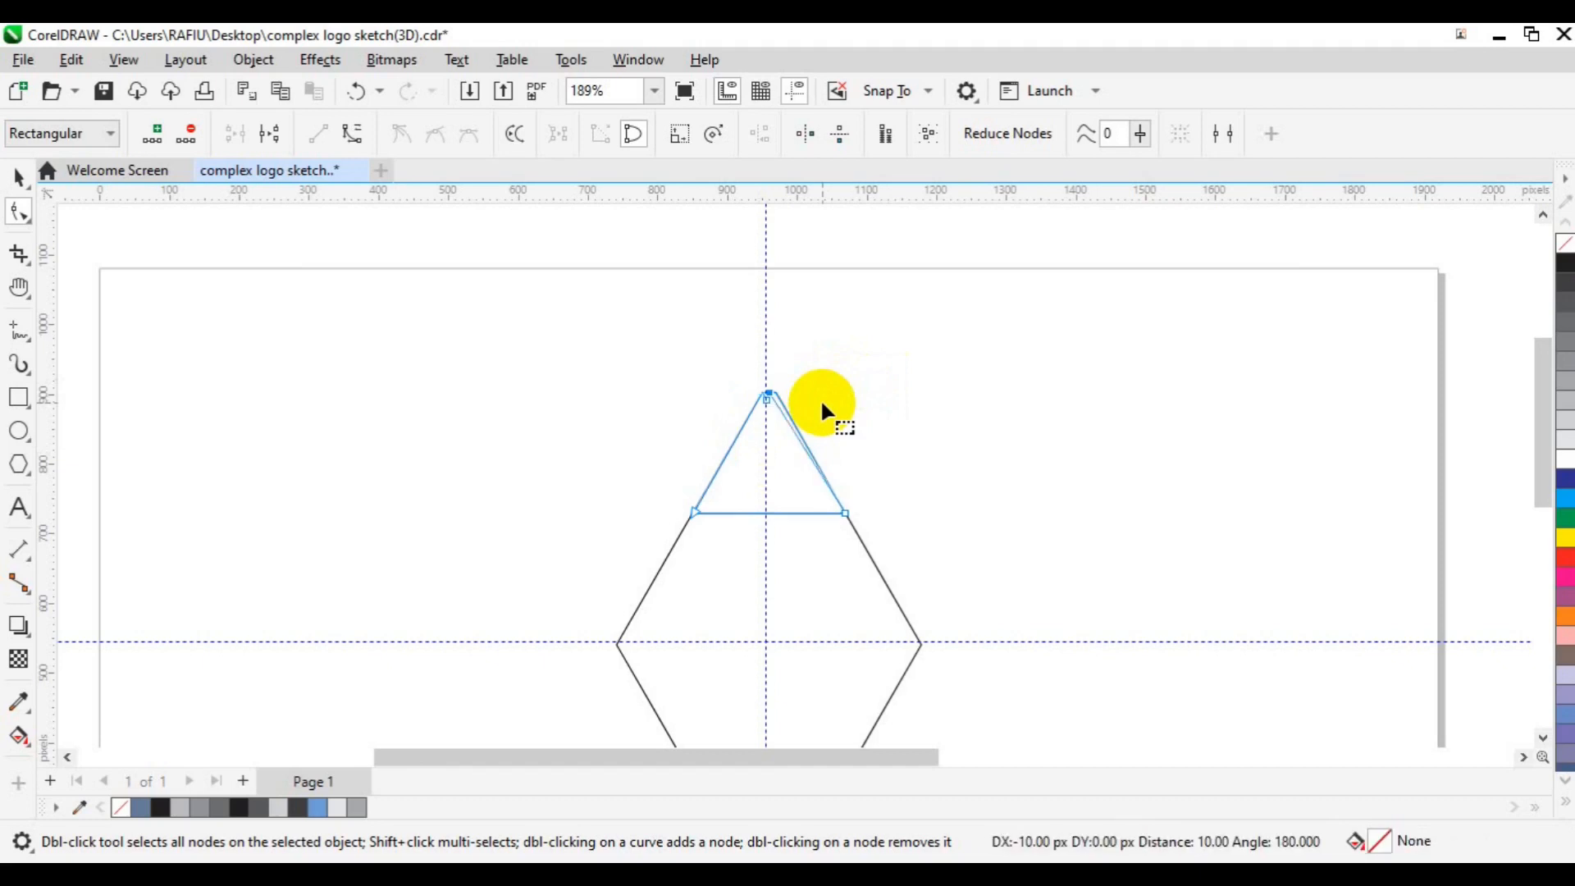
Duplicate the triangle in place and mirror the copy vertically.
{"action": "key", "text": "space"}
{"action": "key", "text": "ctrl+c"}
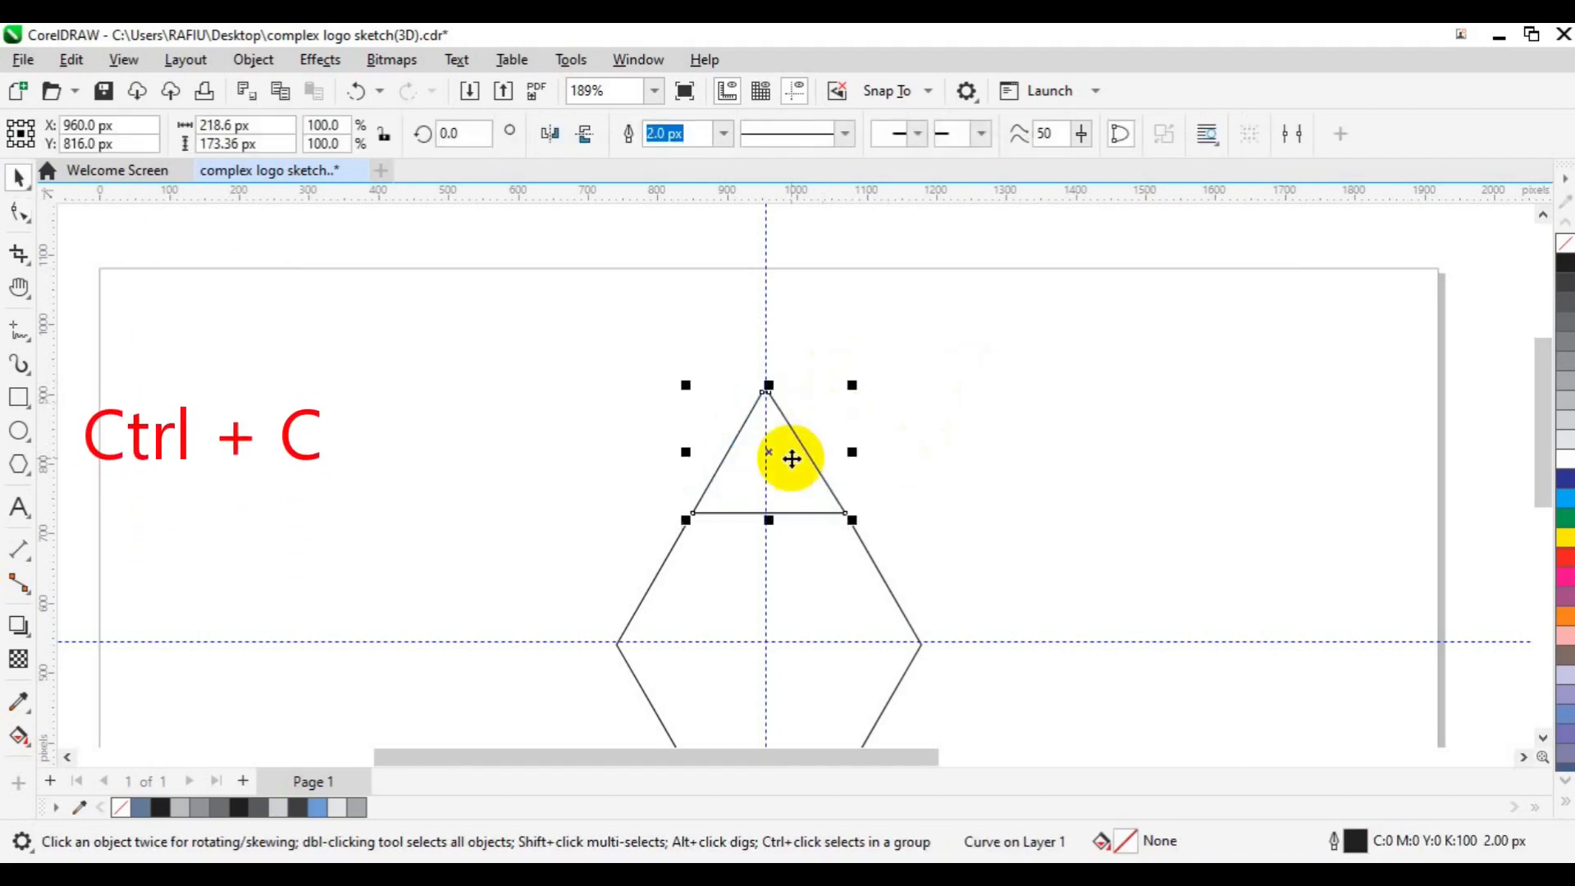
{"action": "key", "text": "space"}
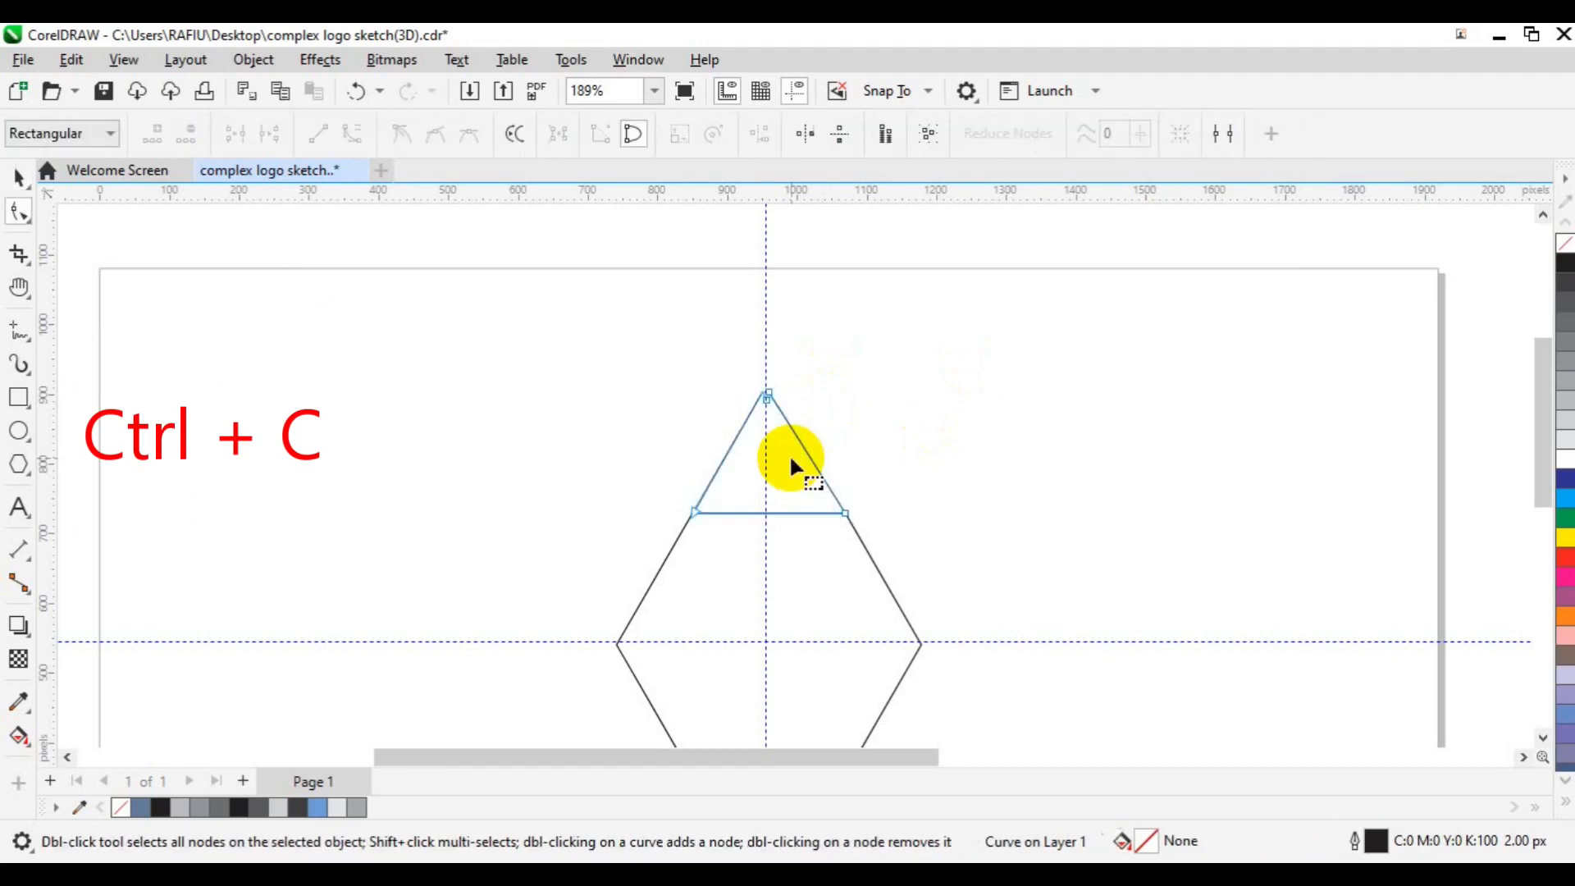
{"action": "key", "text": "space"}
{"action": "key", "text": "ctrl+v"}
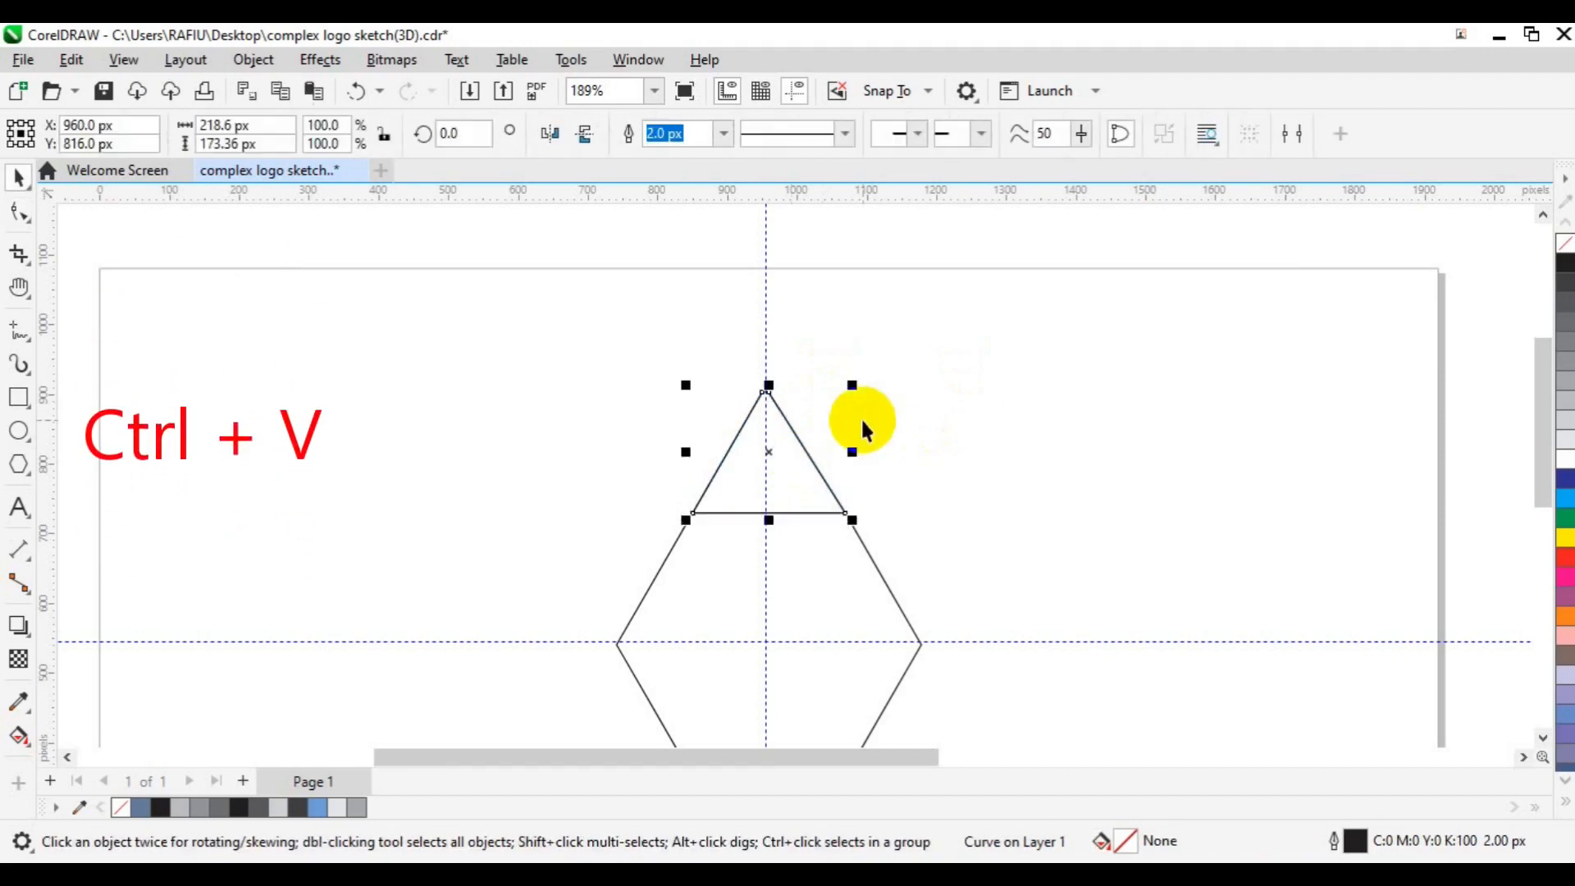
{"action": "left_click", "coordinate": [586, 138]}
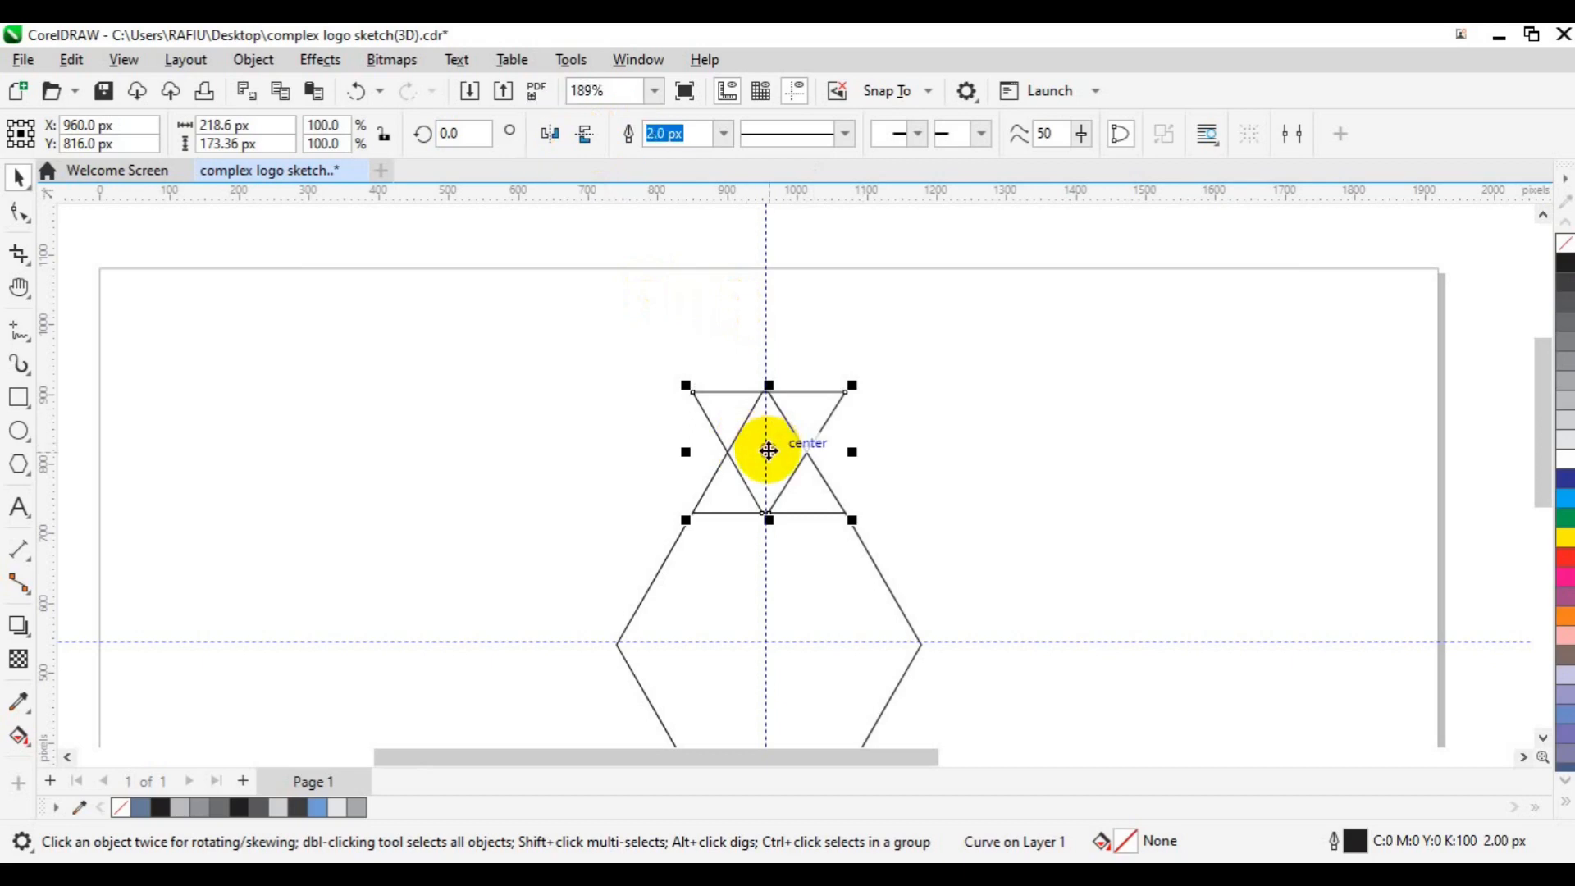
Move the inverted triangle above the original so their tips meet, and group the two triangles.
{"action": "left_click", "coordinate": [769, 337]}
{"action": "double_click", "coordinate": [769, 337]}
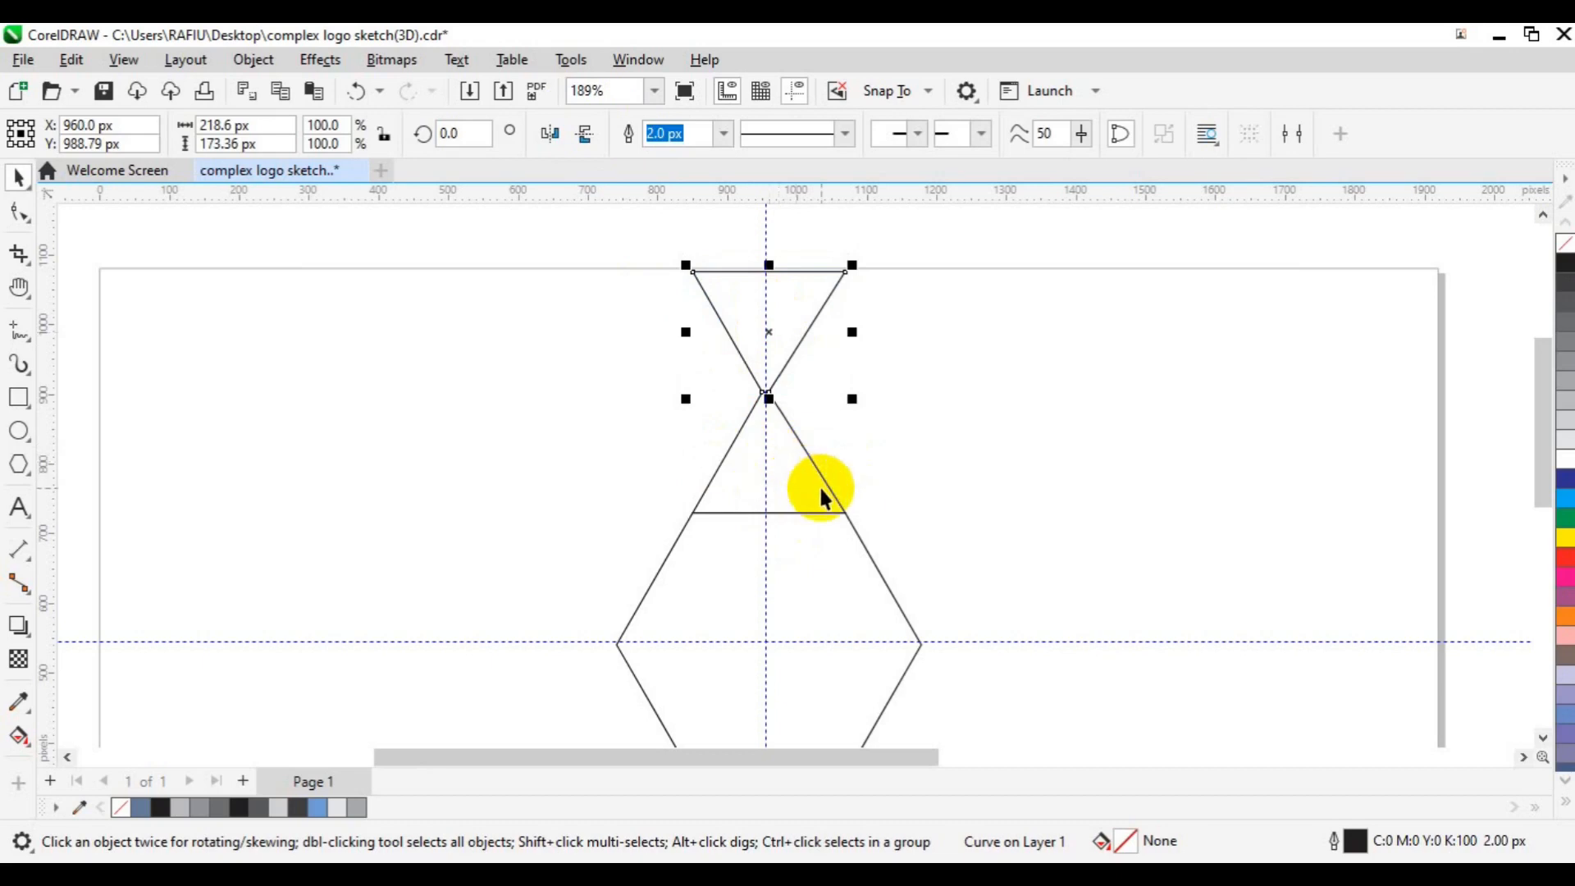
{"action": "left_click", "coordinate": [820, 489], "text": "shift"}
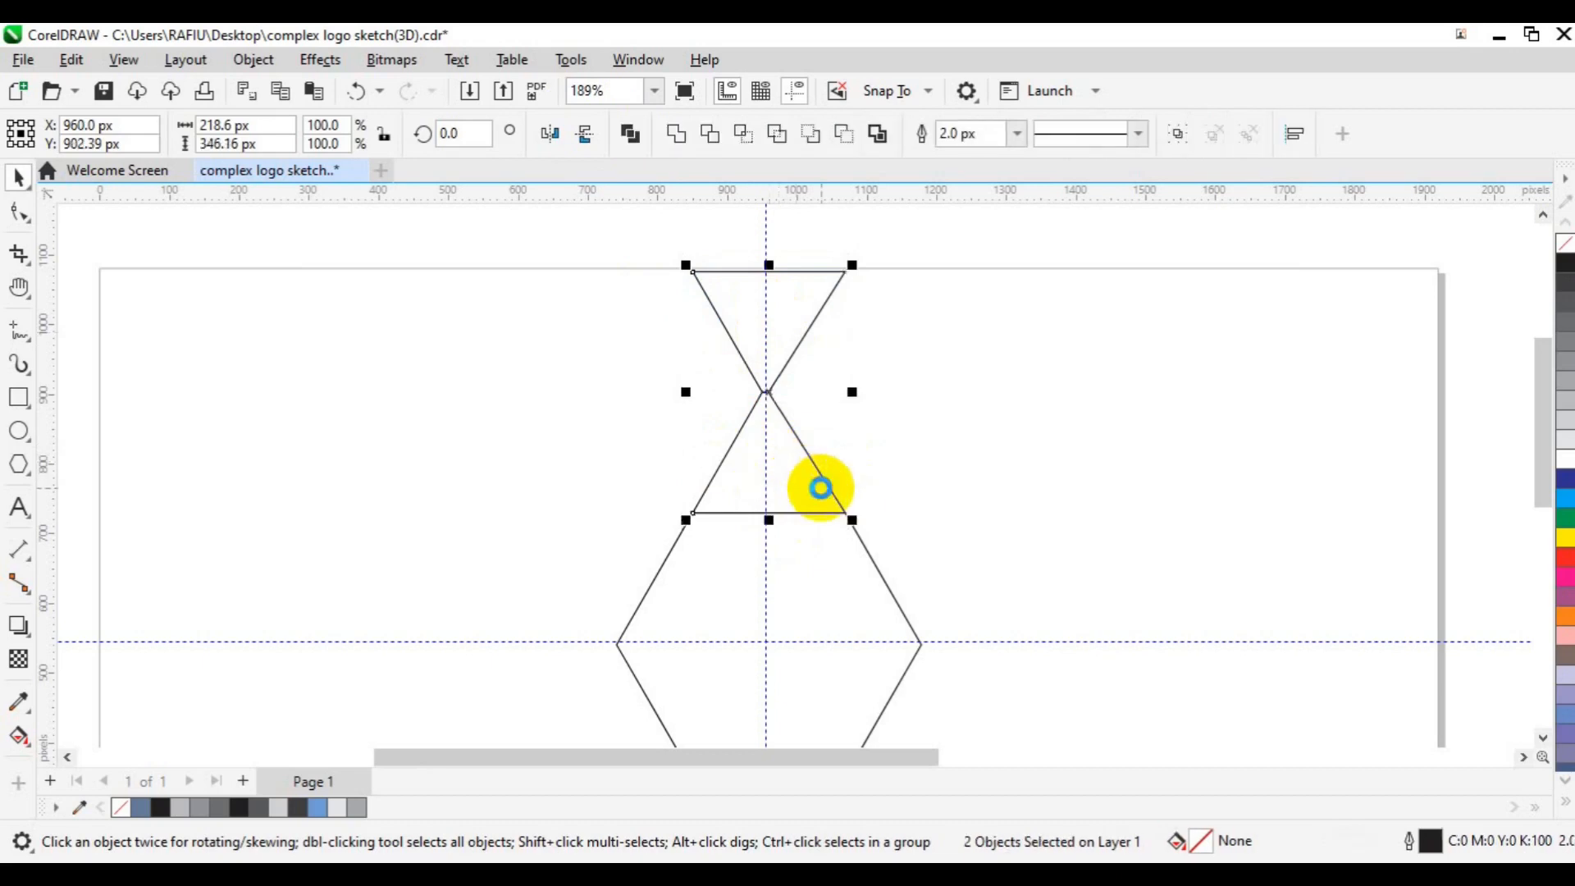
{"action": "left_click", "coordinate": [1179, 137]}
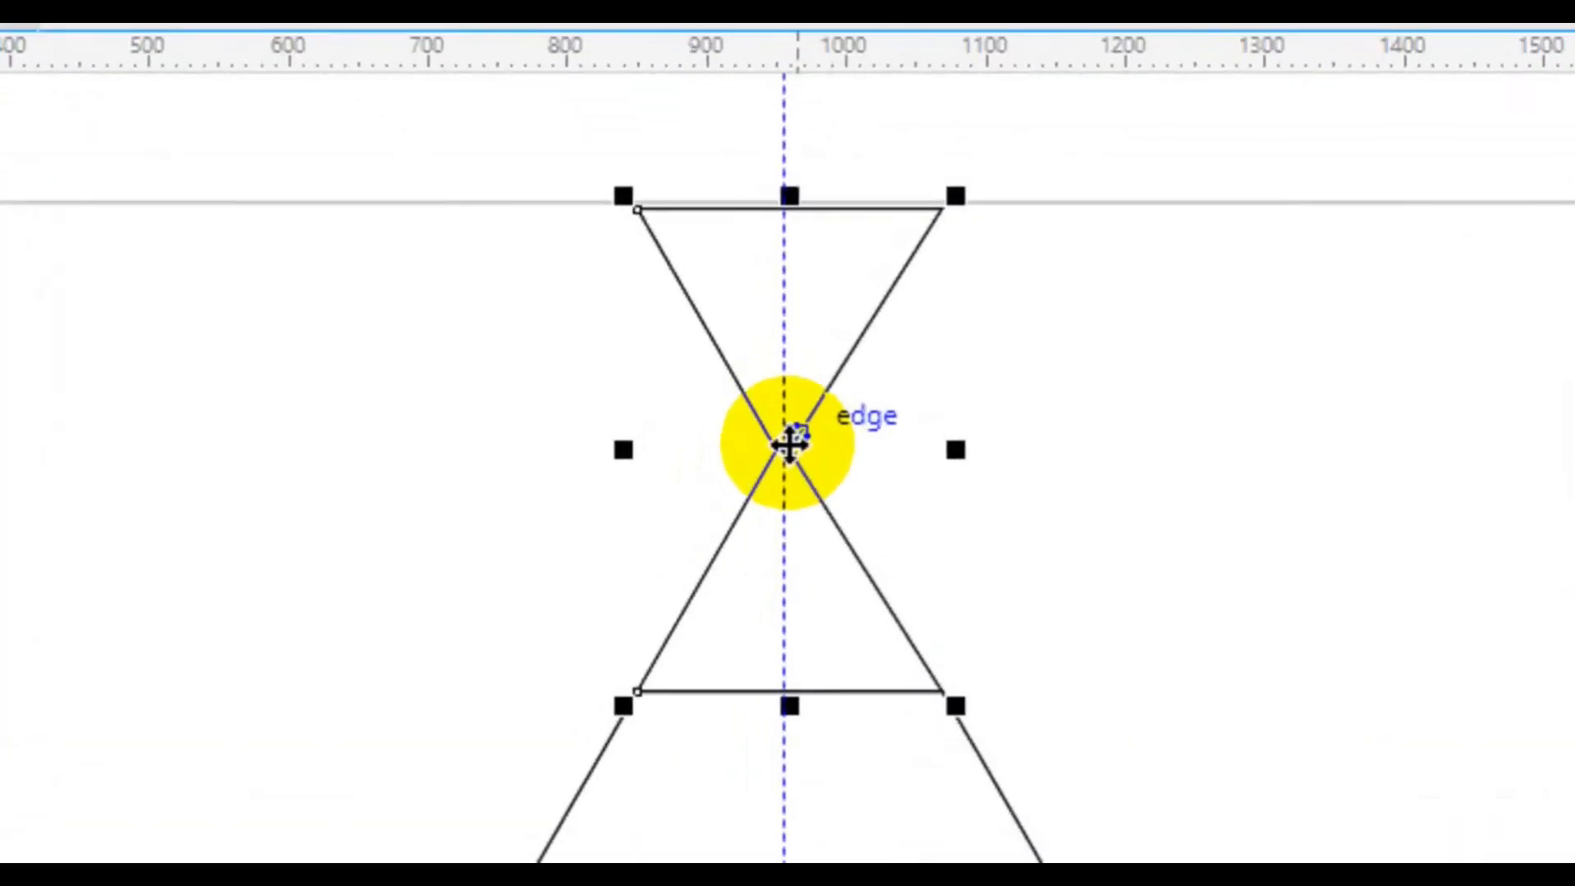
Move the grouped triangles' rotation centre to the hexagon's centre and open the Transform settings.
{"action": "left_click", "coordinate": [789, 447]}
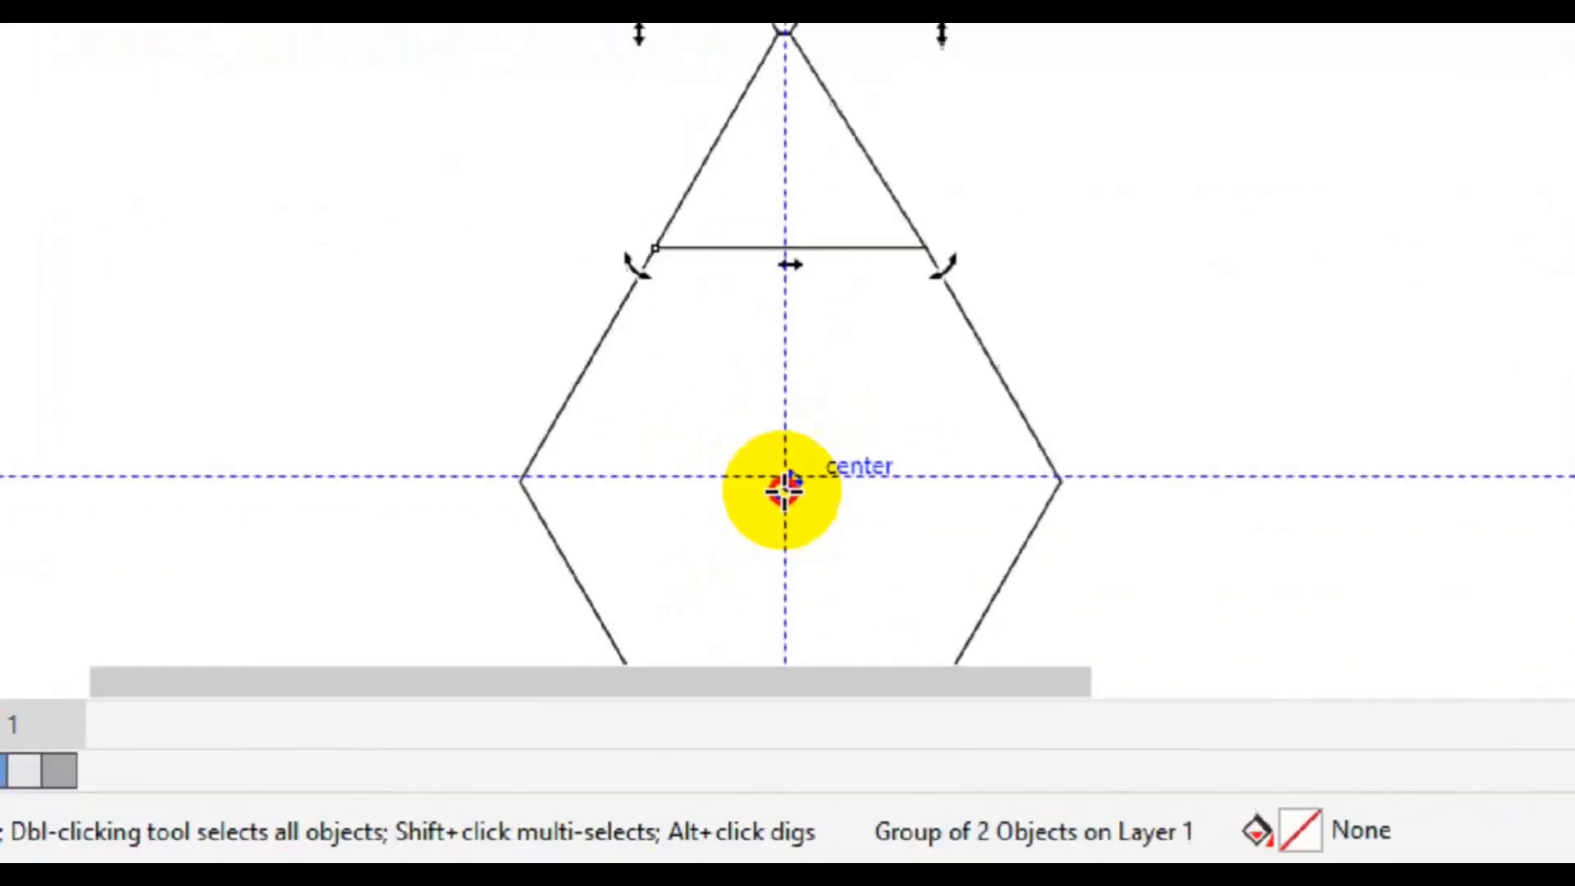
{"action": "left_click_drag", "start_coordinate": [790, 443], "coordinate": [790, 444]}
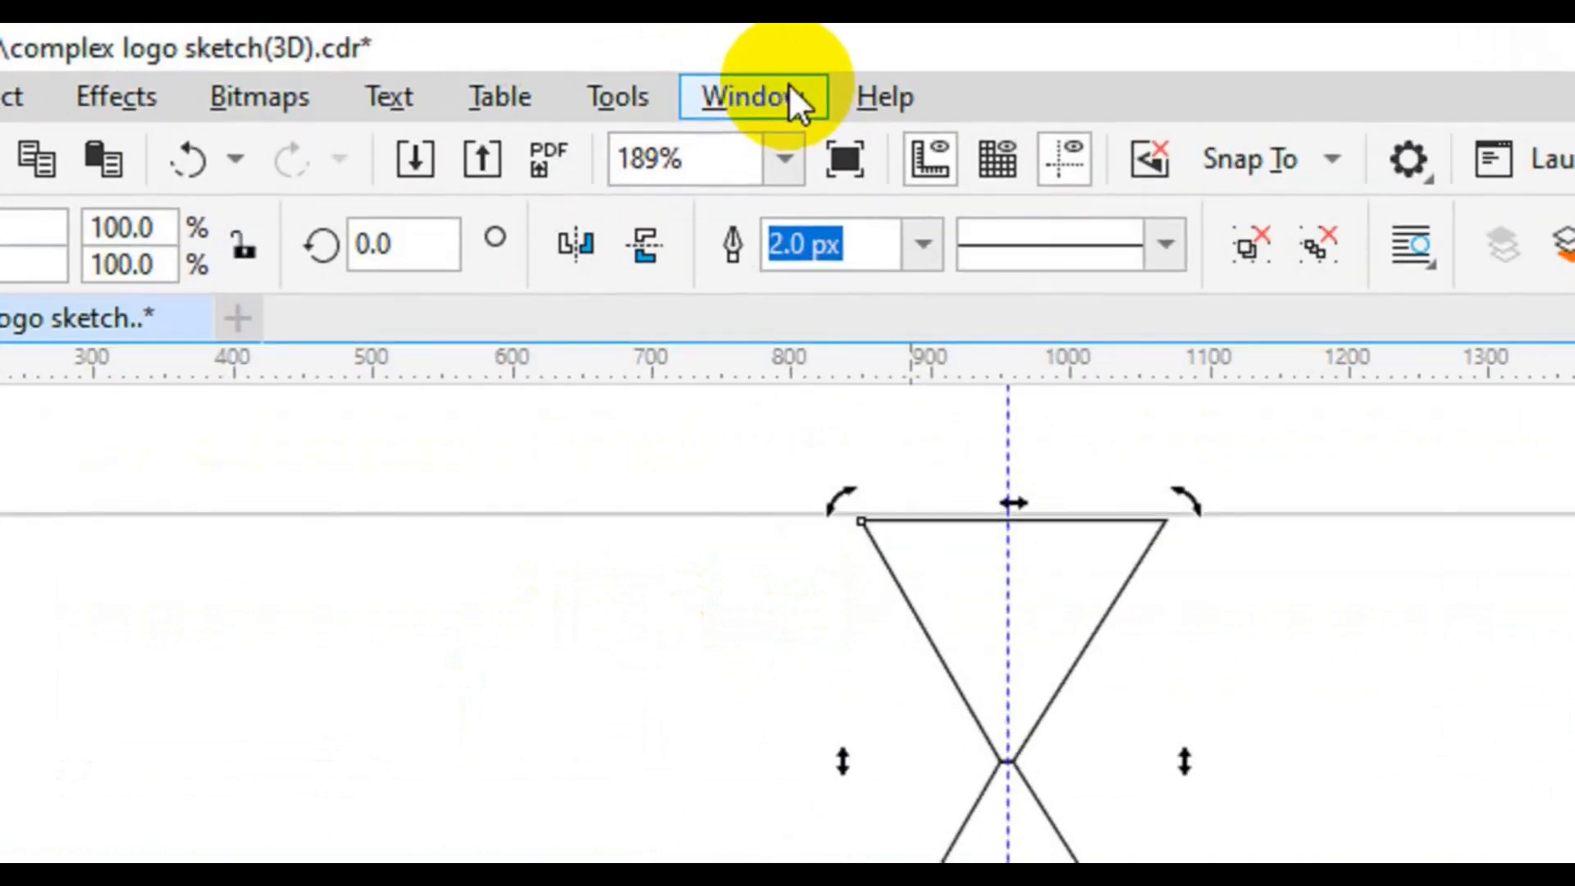
{"action": "left_click", "coordinate": [786, 93]}
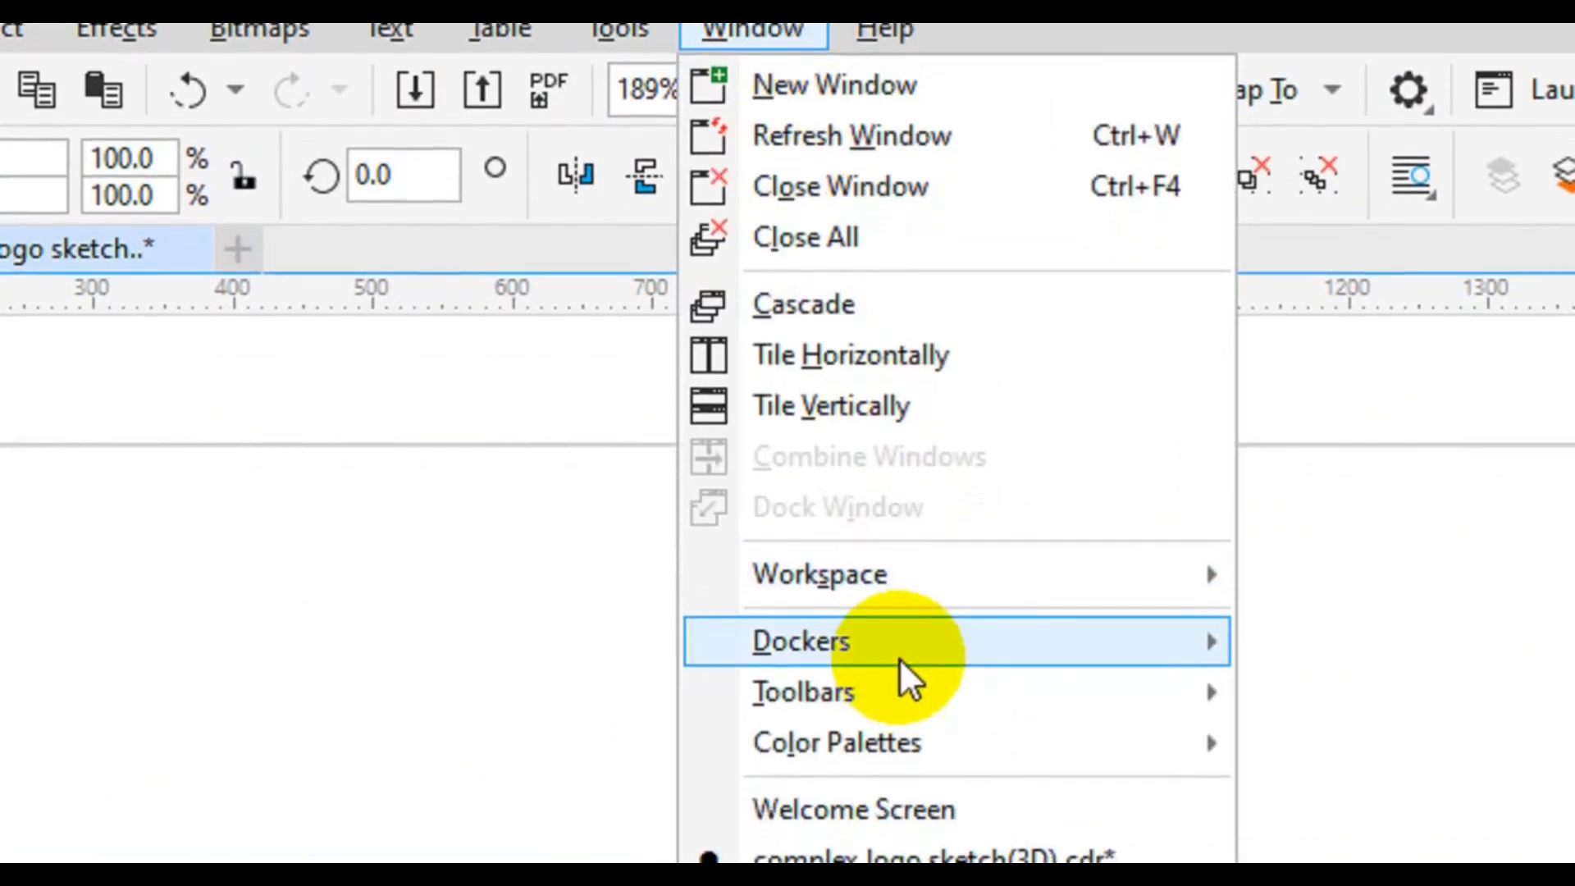
{"action": "mouse_move", "coordinate": [902, 676]}
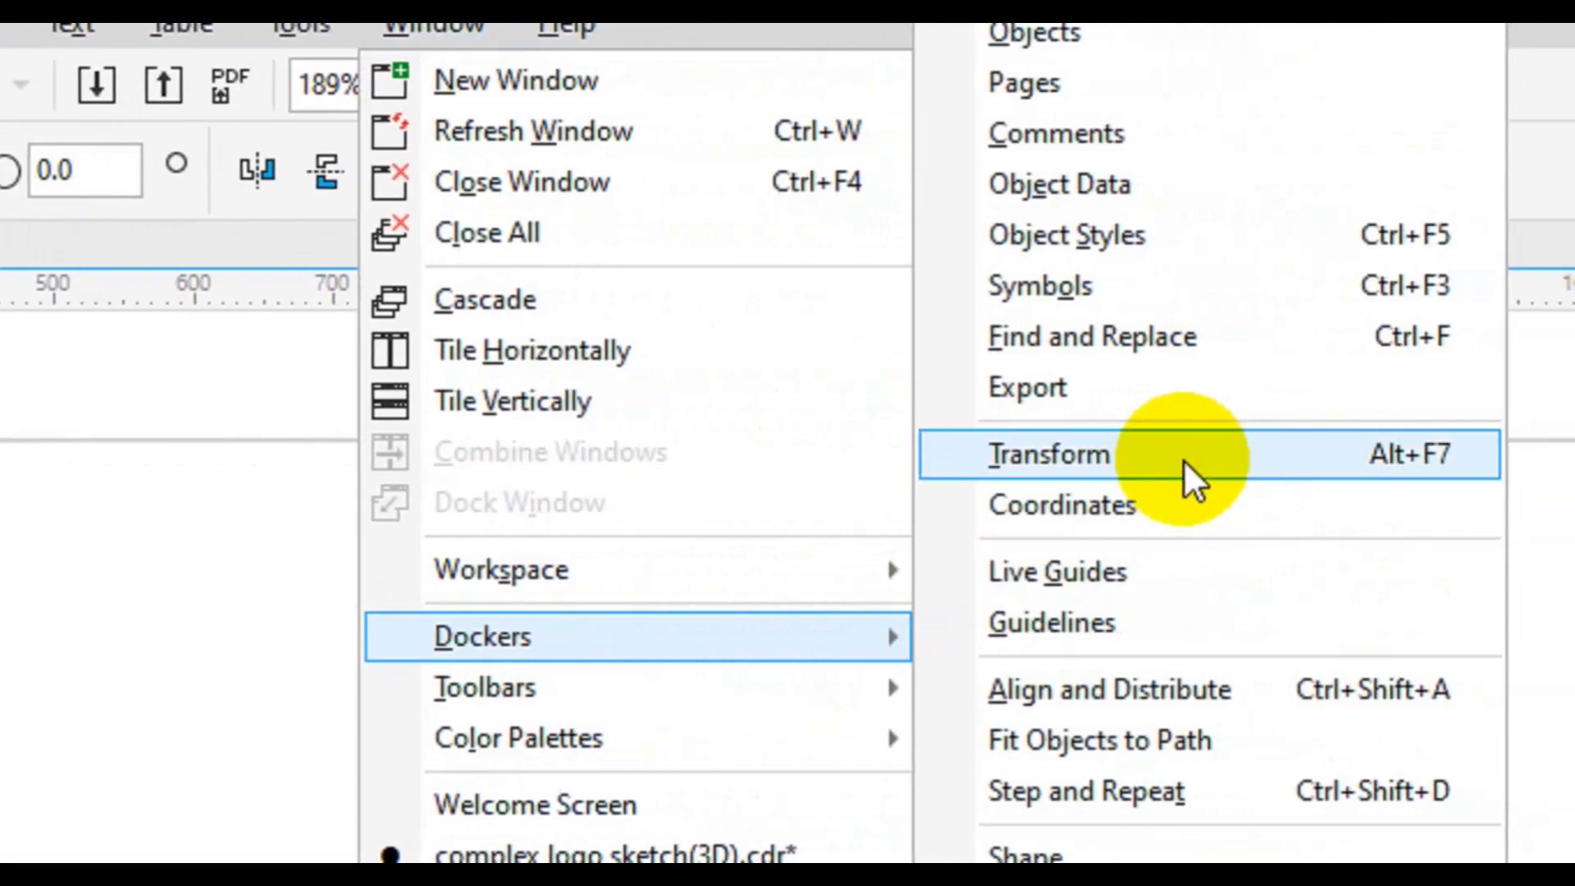
{"action": "left_click", "coordinate": [1183, 459]}
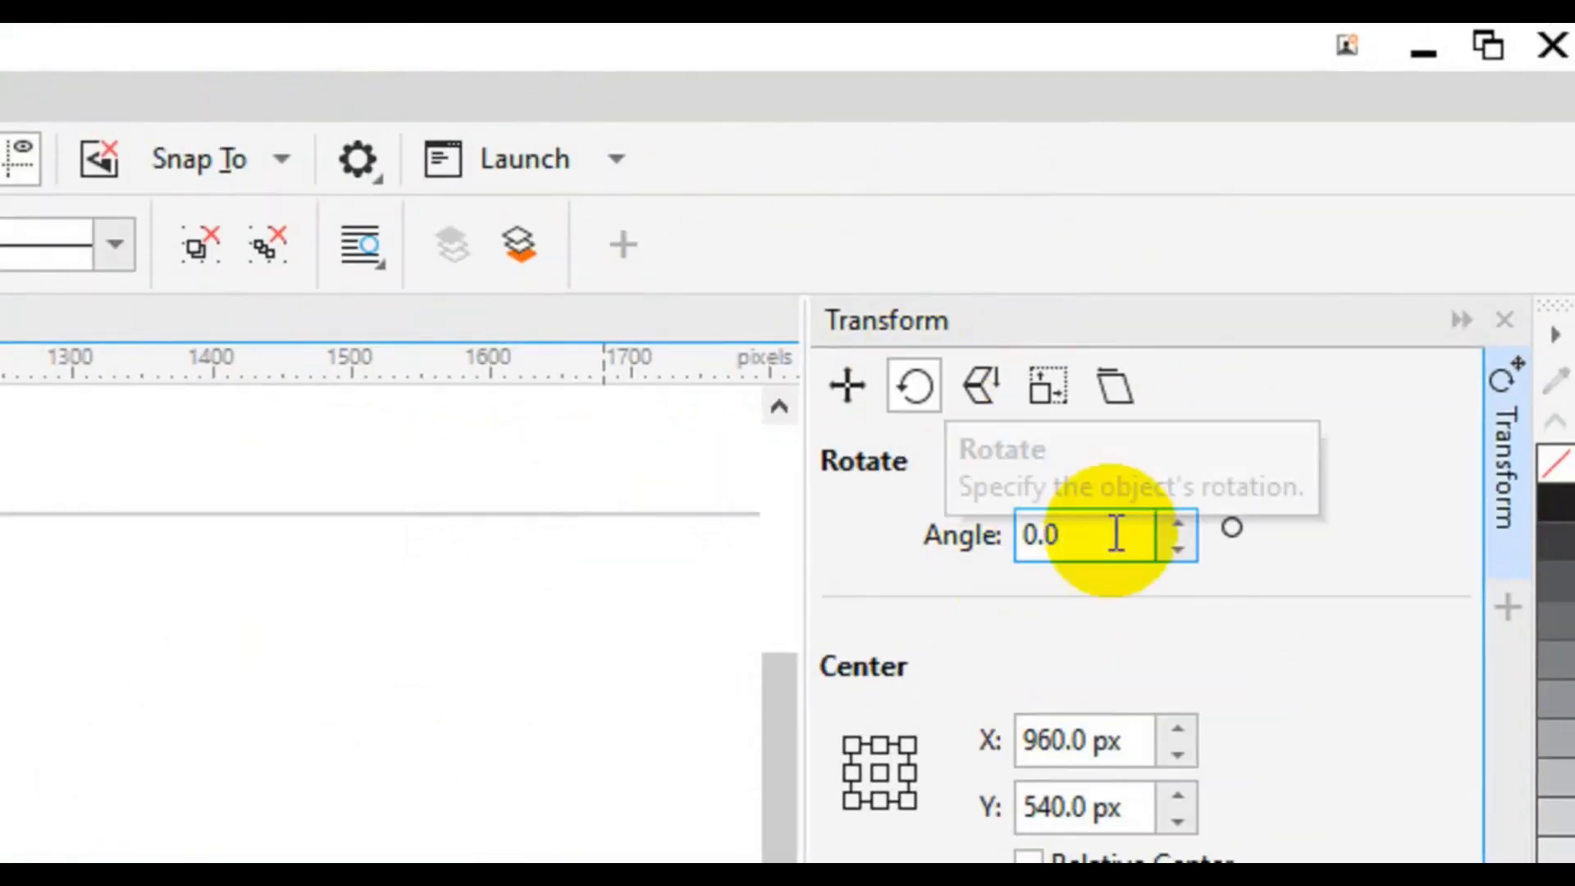
Rotate the grouped triangles around the hexagon's centre at a 60° angle with 6 copies, and close the transform settings.
{"action": "left_click_drag", "start_coordinate": [1072, 538], "coordinate": [1002, 542]}
{"action": "type", "text": "60"}
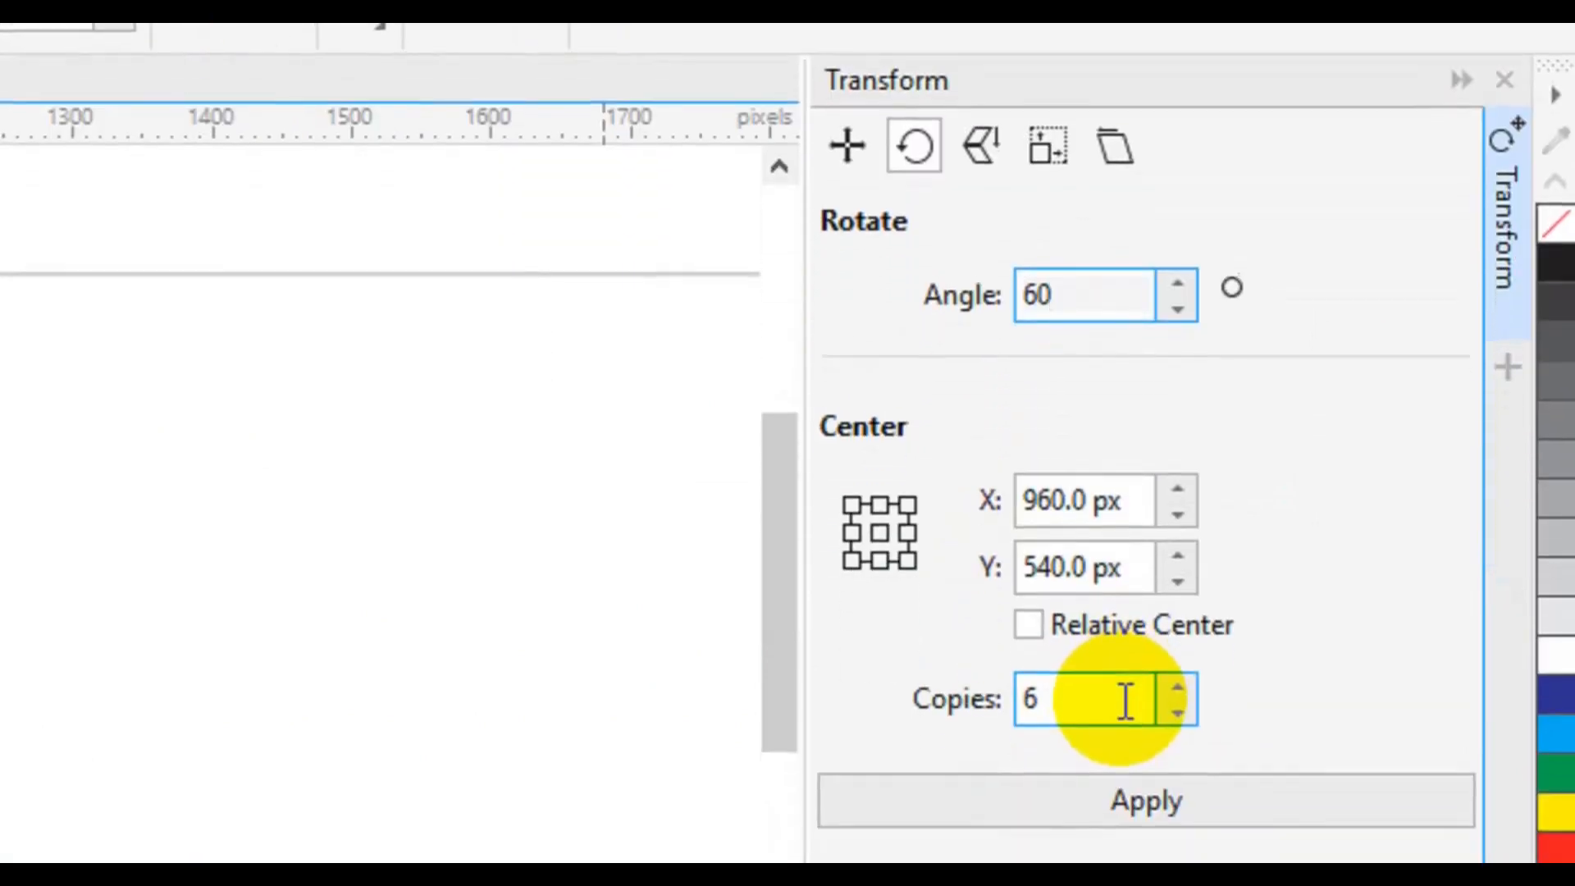
{"action": "left_click_drag", "start_coordinate": [1124, 660], "coordinate": [977, 656]}
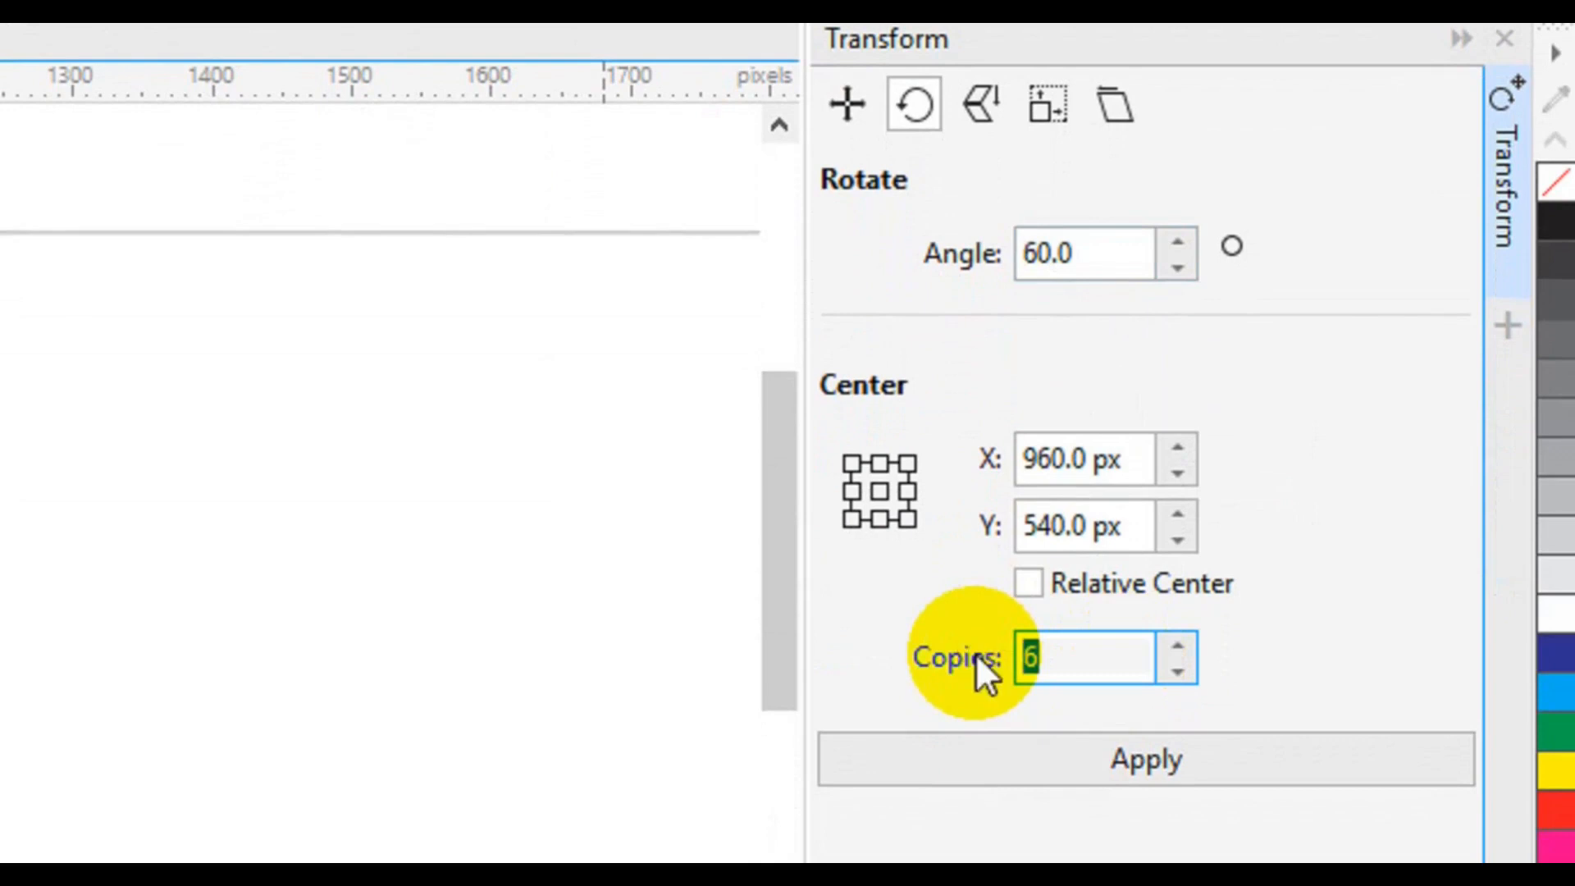
{"action": "left_click", "coordinate": [1100, 656]}
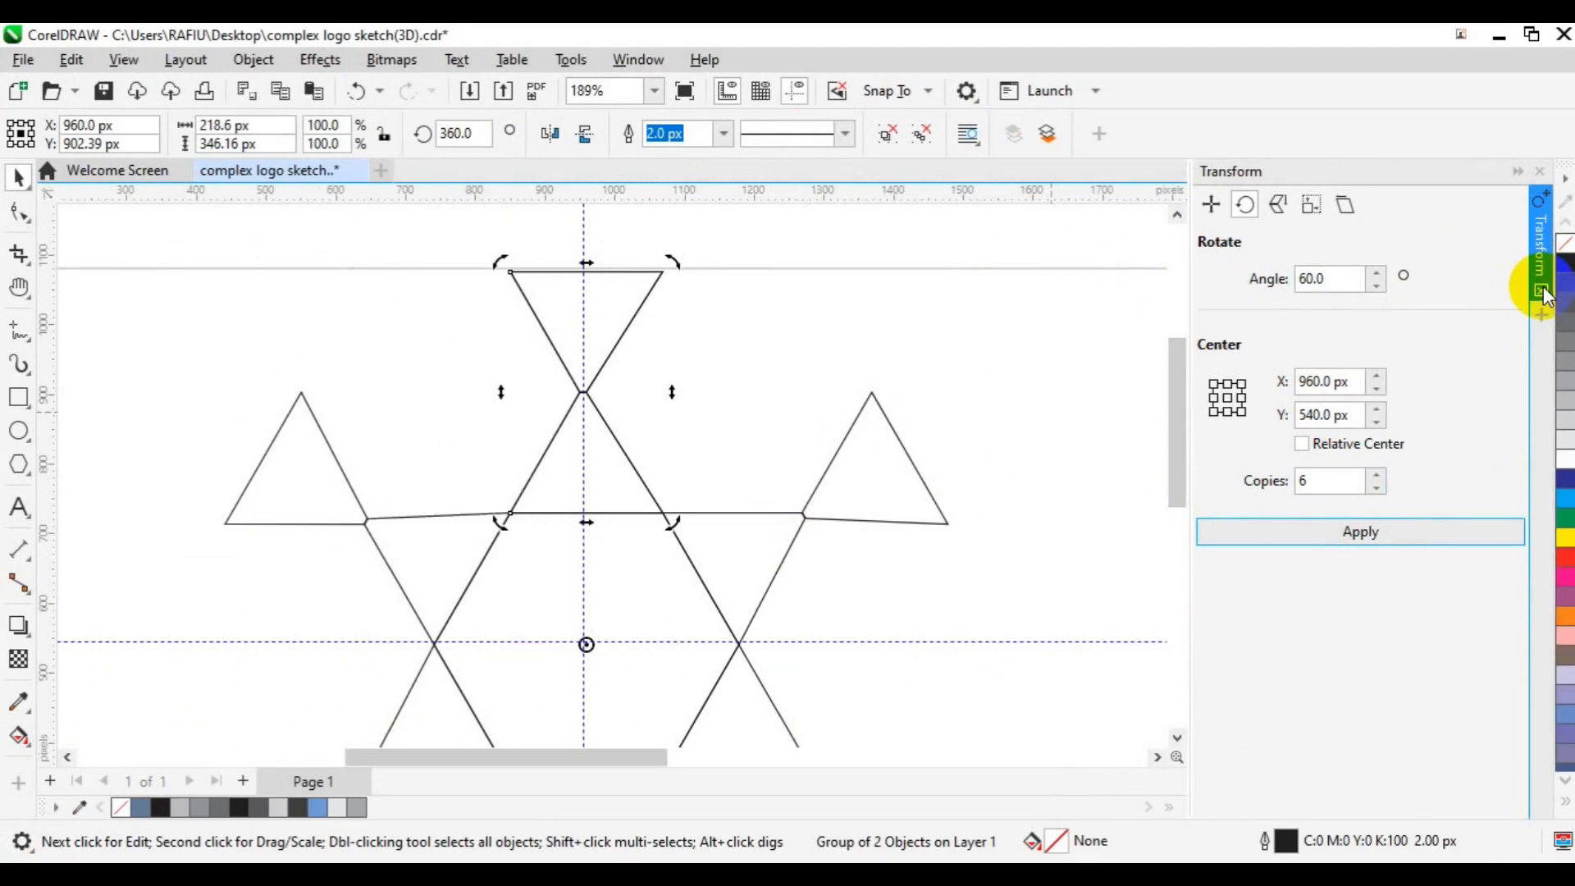
{"action": "left_click", "coordinate": [1541, 290]}
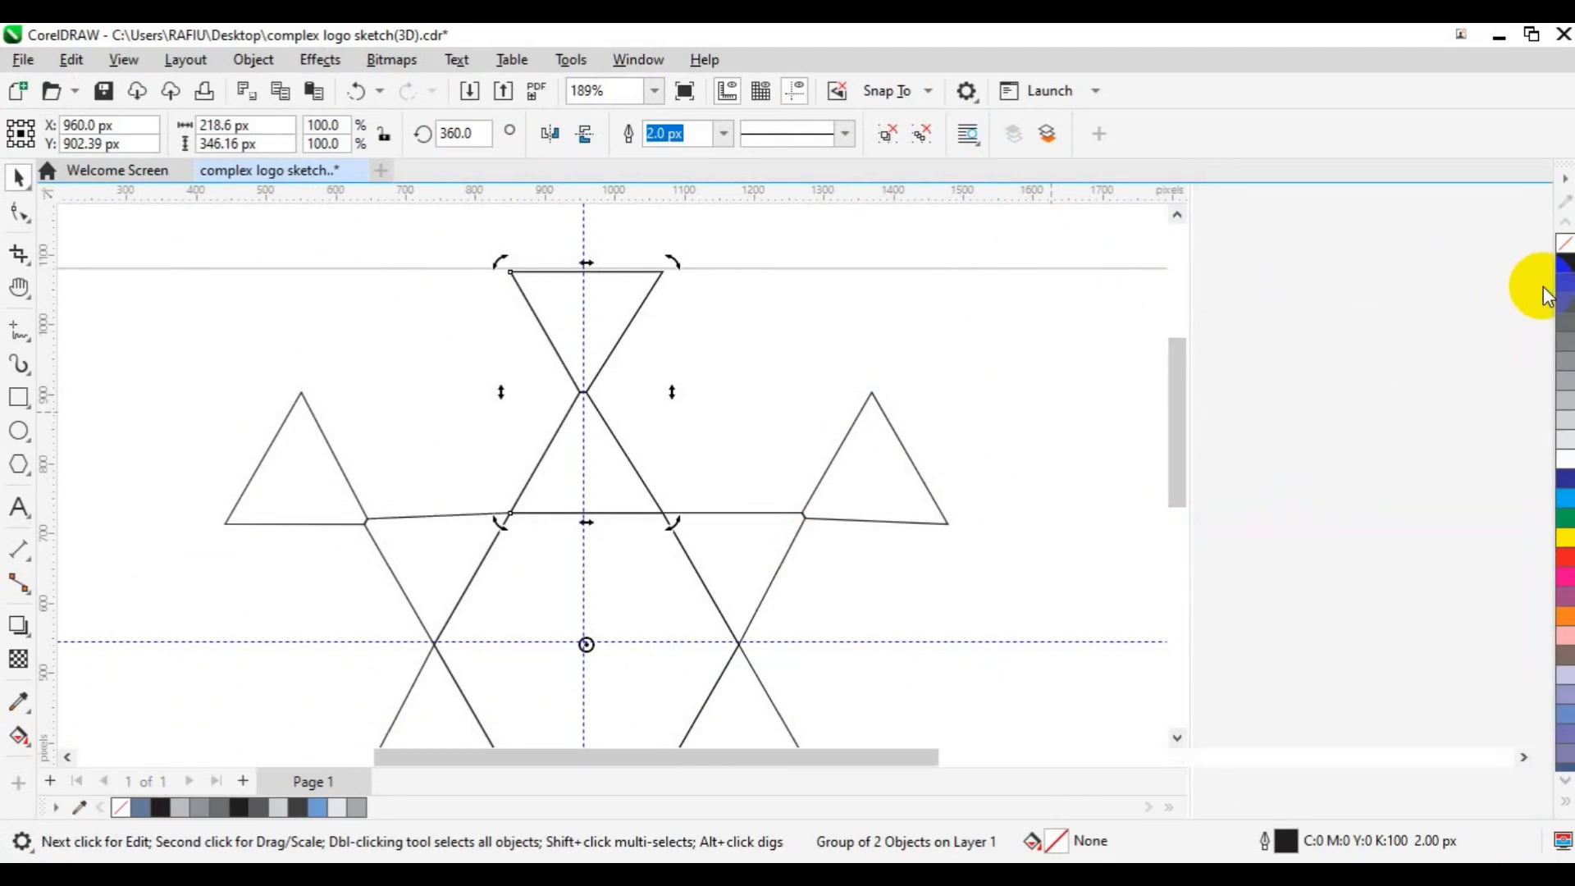
{"action": "key", "text": "F3"}
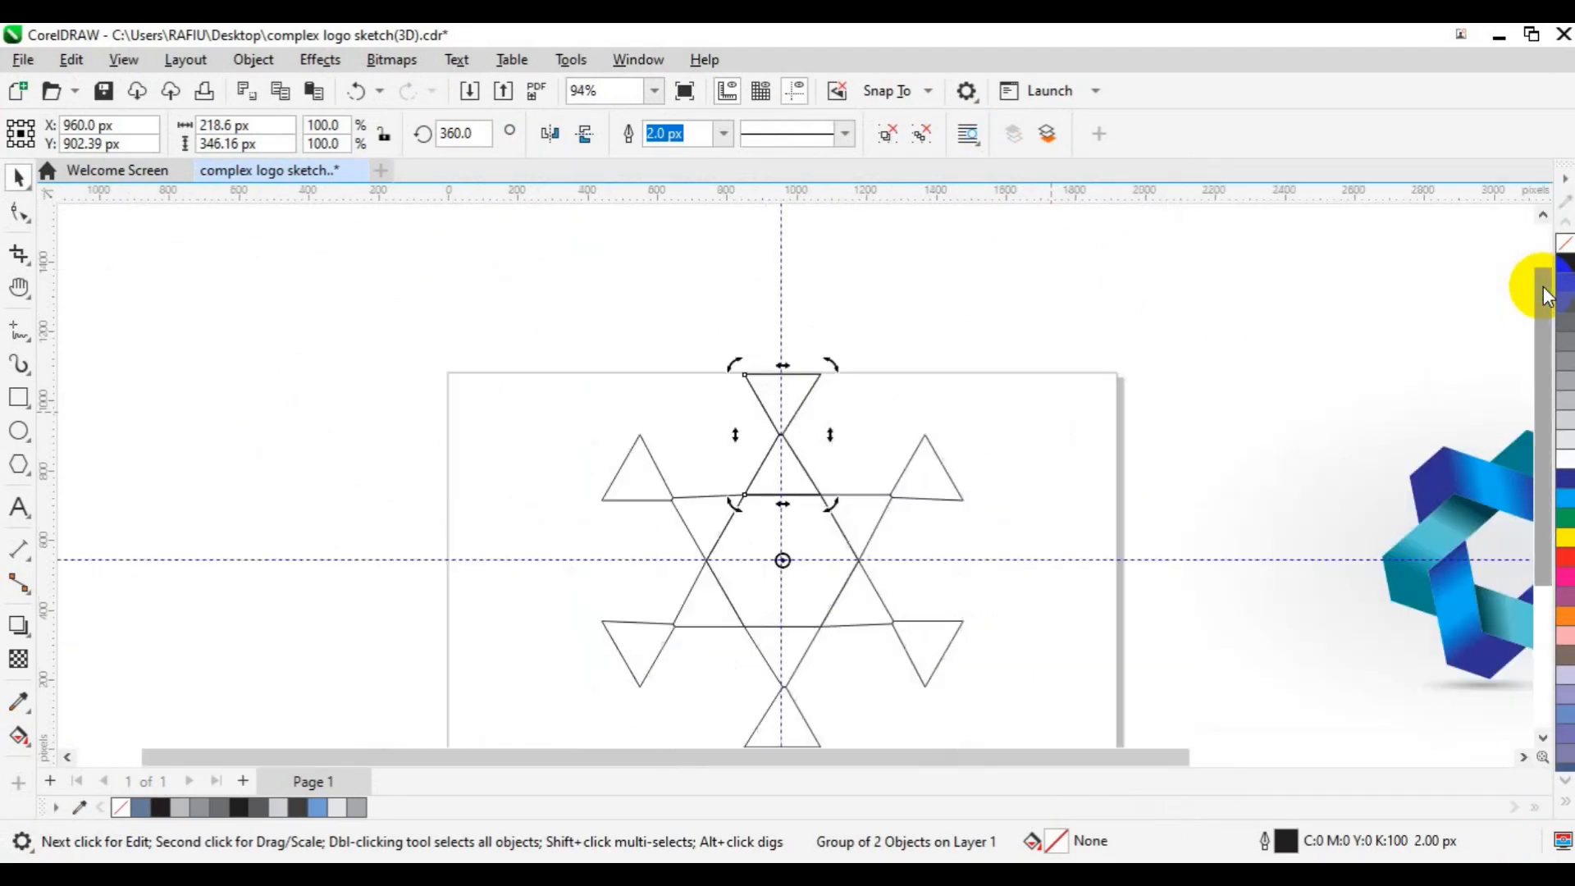
Delete the horizontal and the vertical guideline crossing the hexagon's centre.
{"action": "left_click", "coordinate": [1269, 423]}
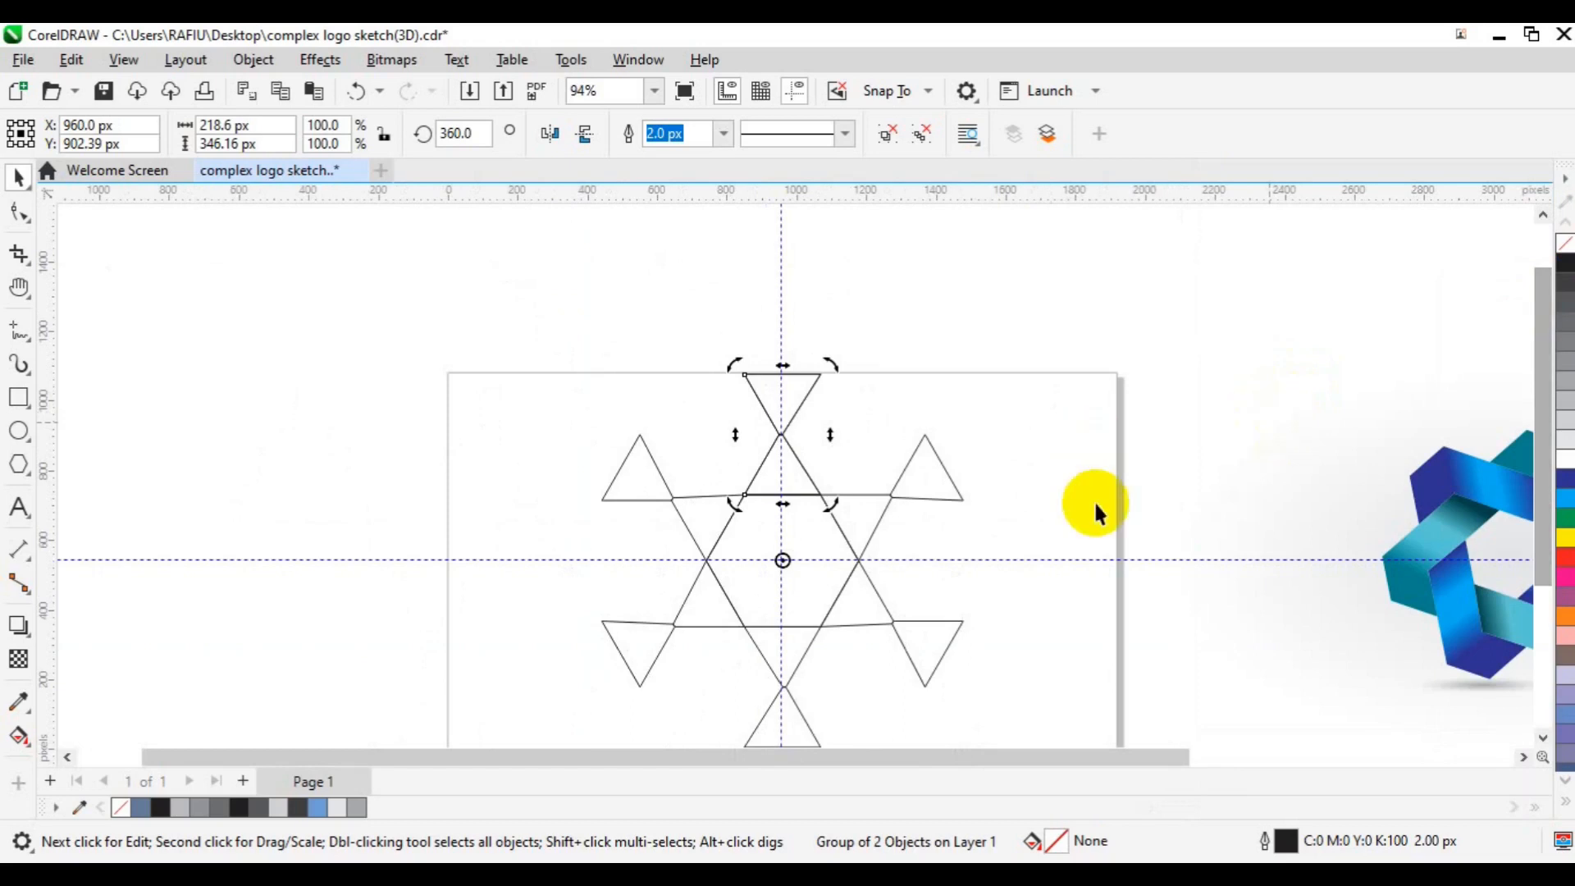
{"action": "right_click", "coordinate": [1062, 561]}
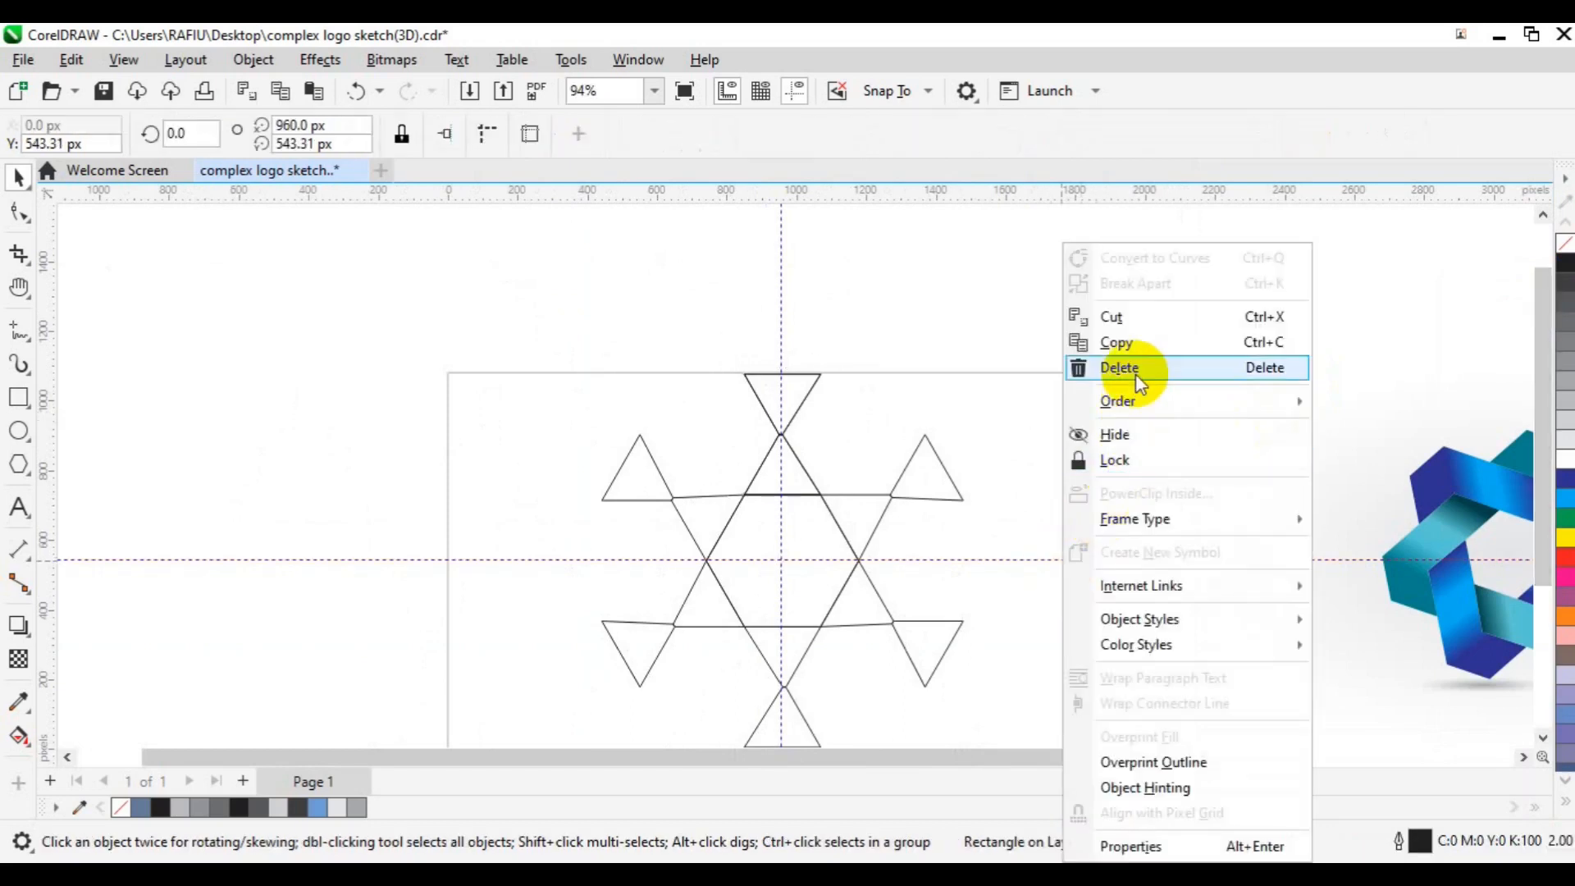
{"action": "left_click", "coordinate": [1137, 377]}
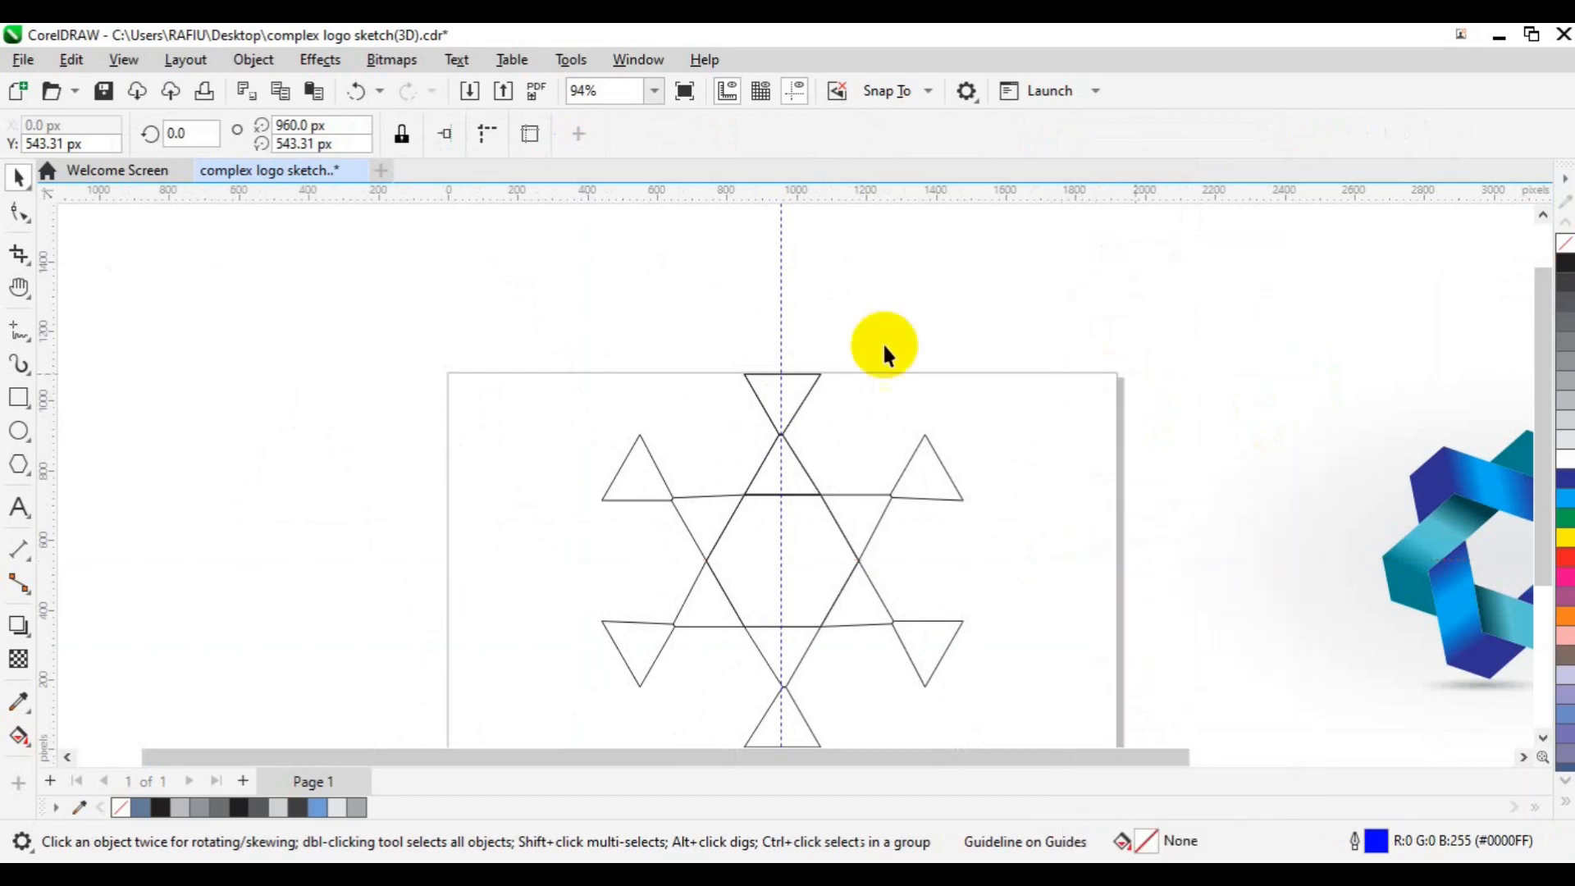
{"action": "right_click", "coordinate": [781, 284]}
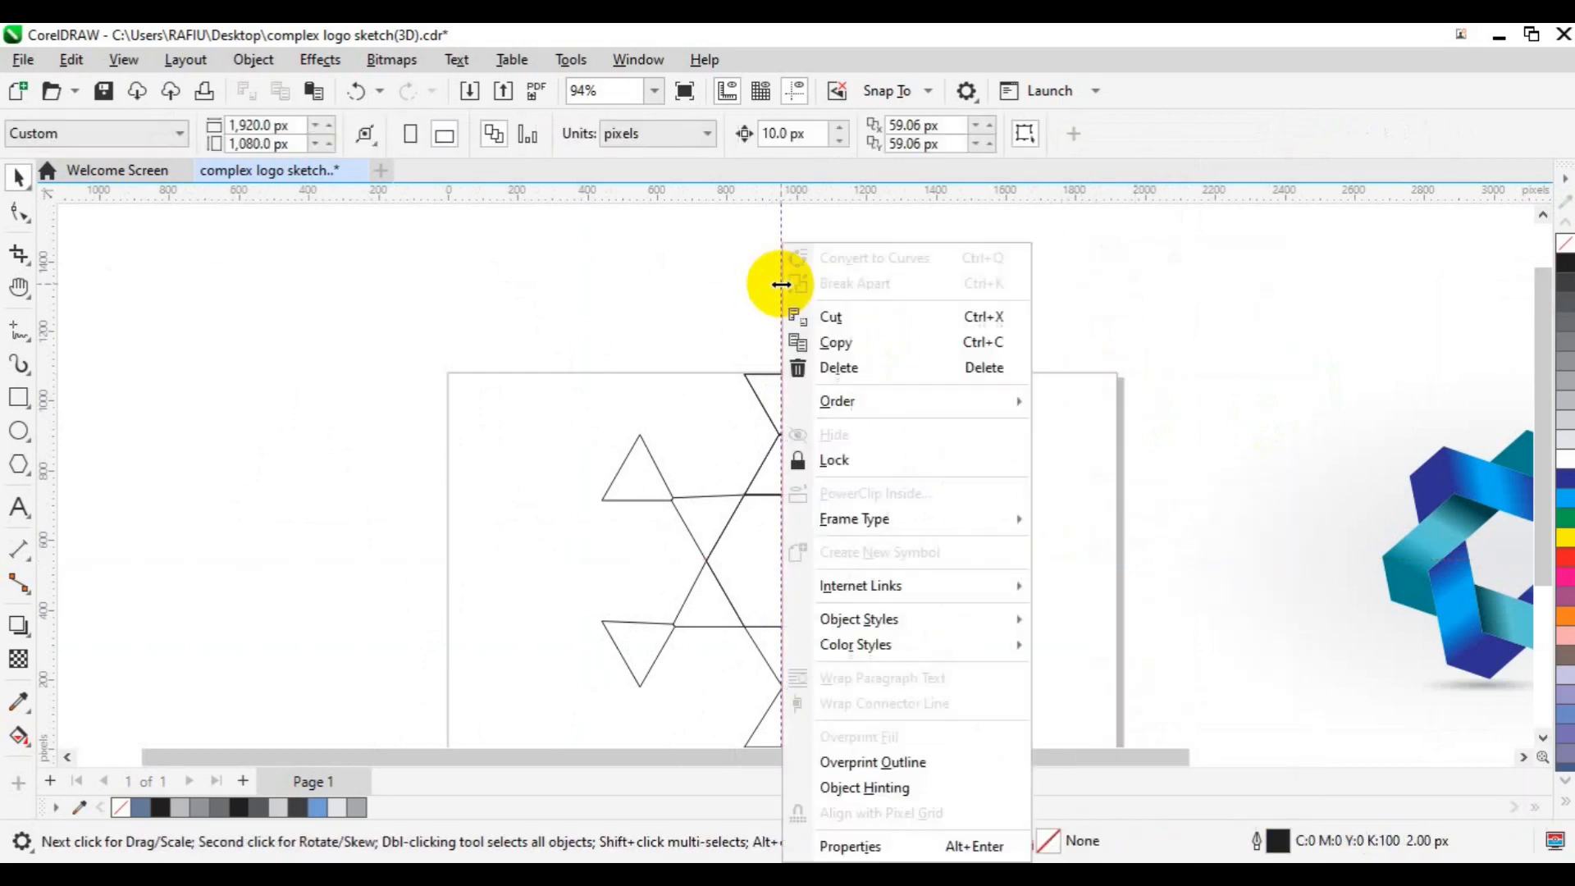
{"action": "left_click", "coordinate": [869, 378]}
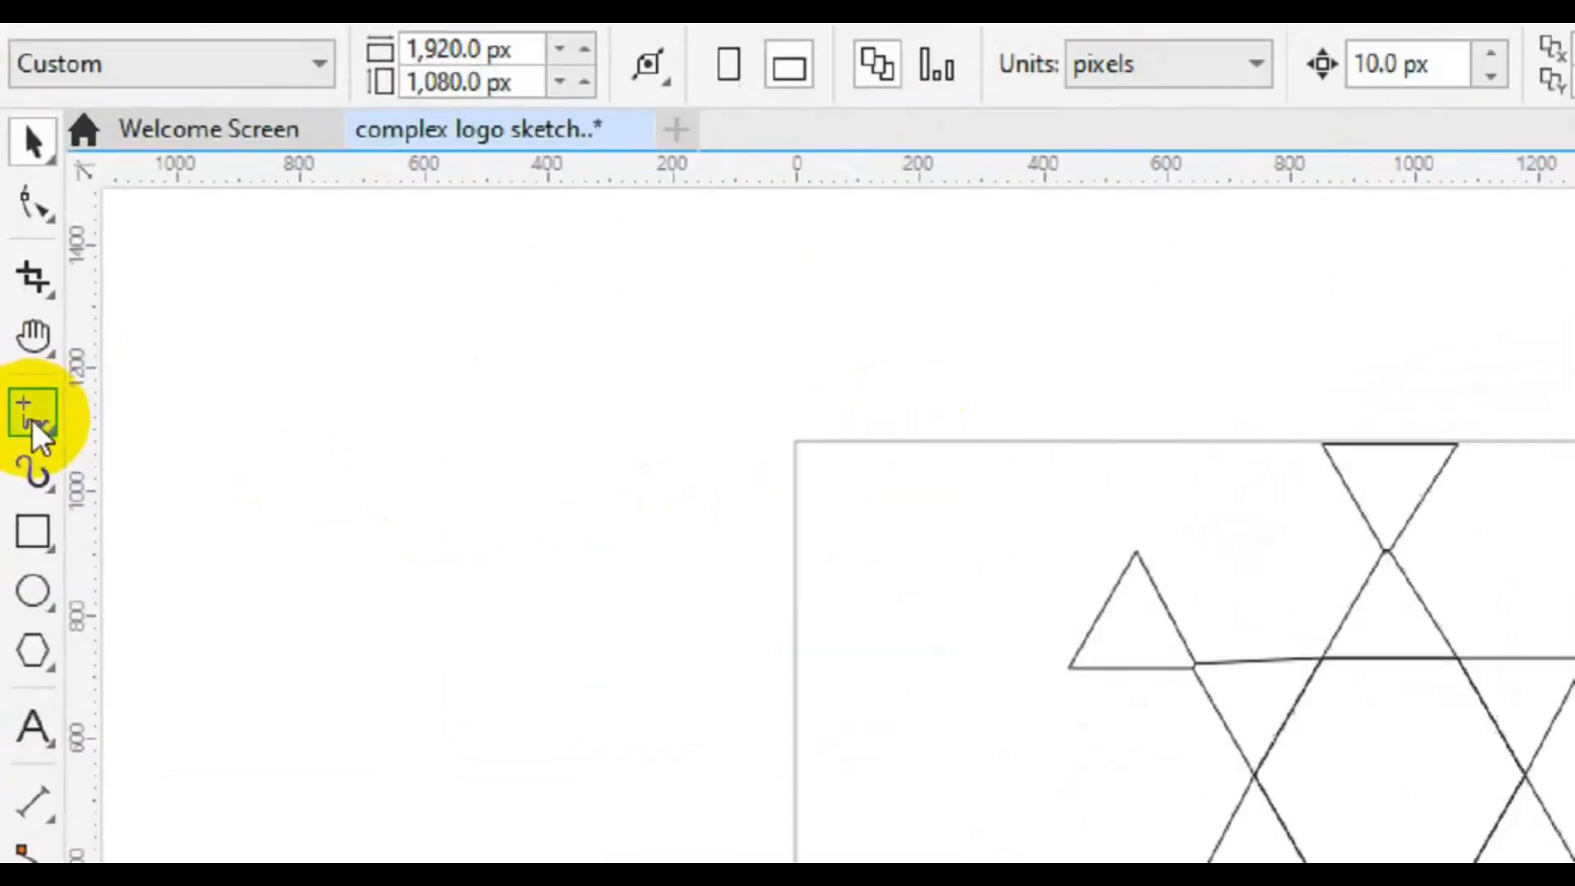
With the Pen tool, draw a closed six-sided outline about 1,037 × 898 px joining the outer edges of the top, lower-right and lower-left triangles.
{"action": "left_click", "coordinate": [33, 420]}
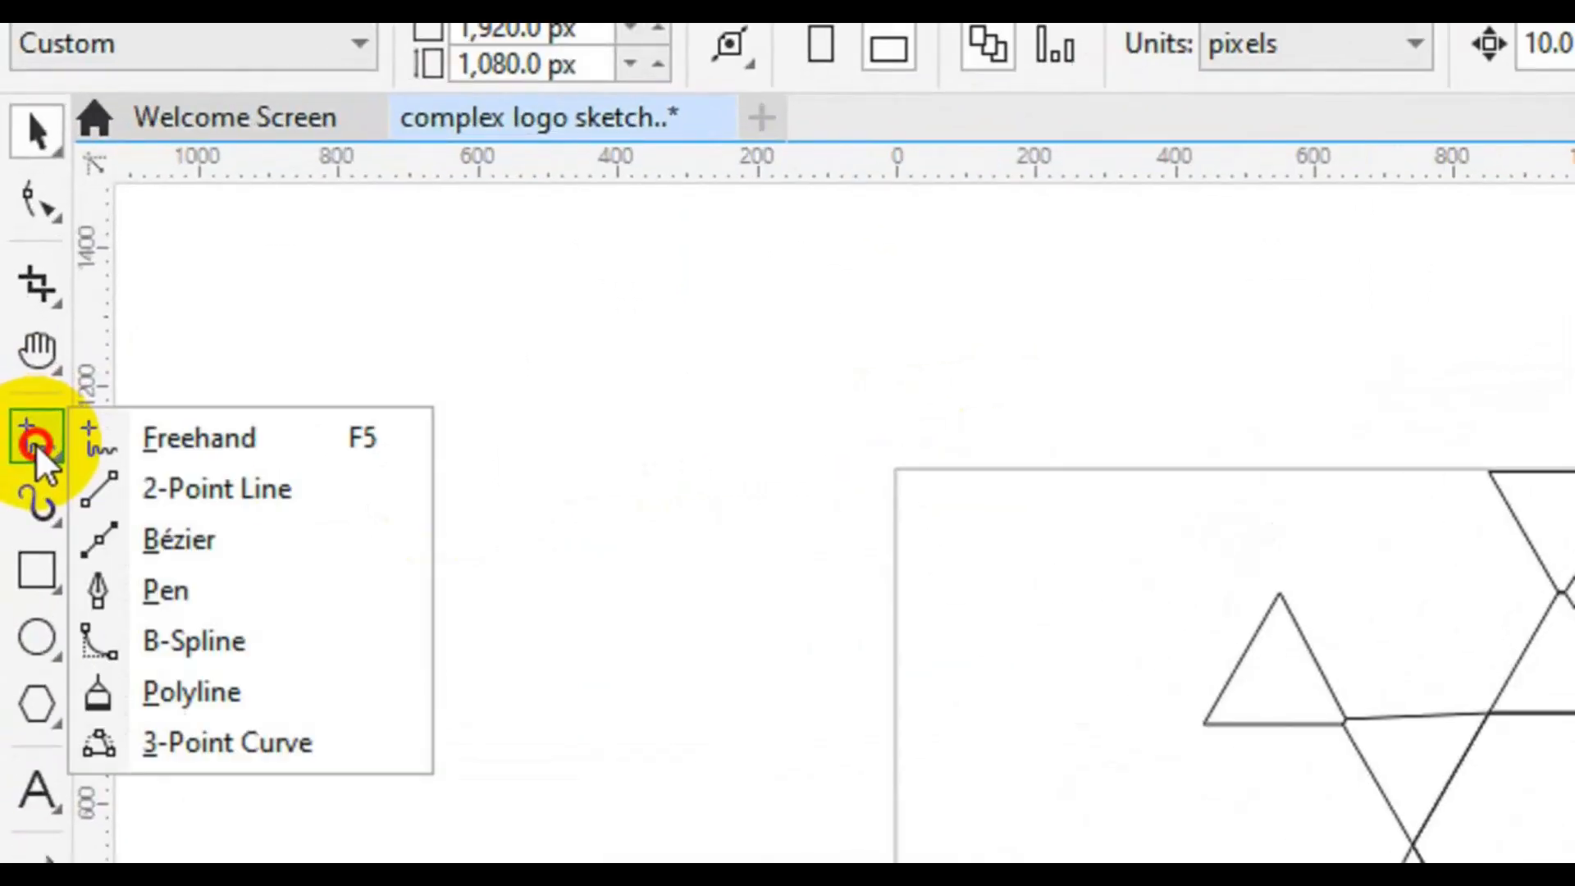
{"action": "left_click", "coordinate": [196, 609]}
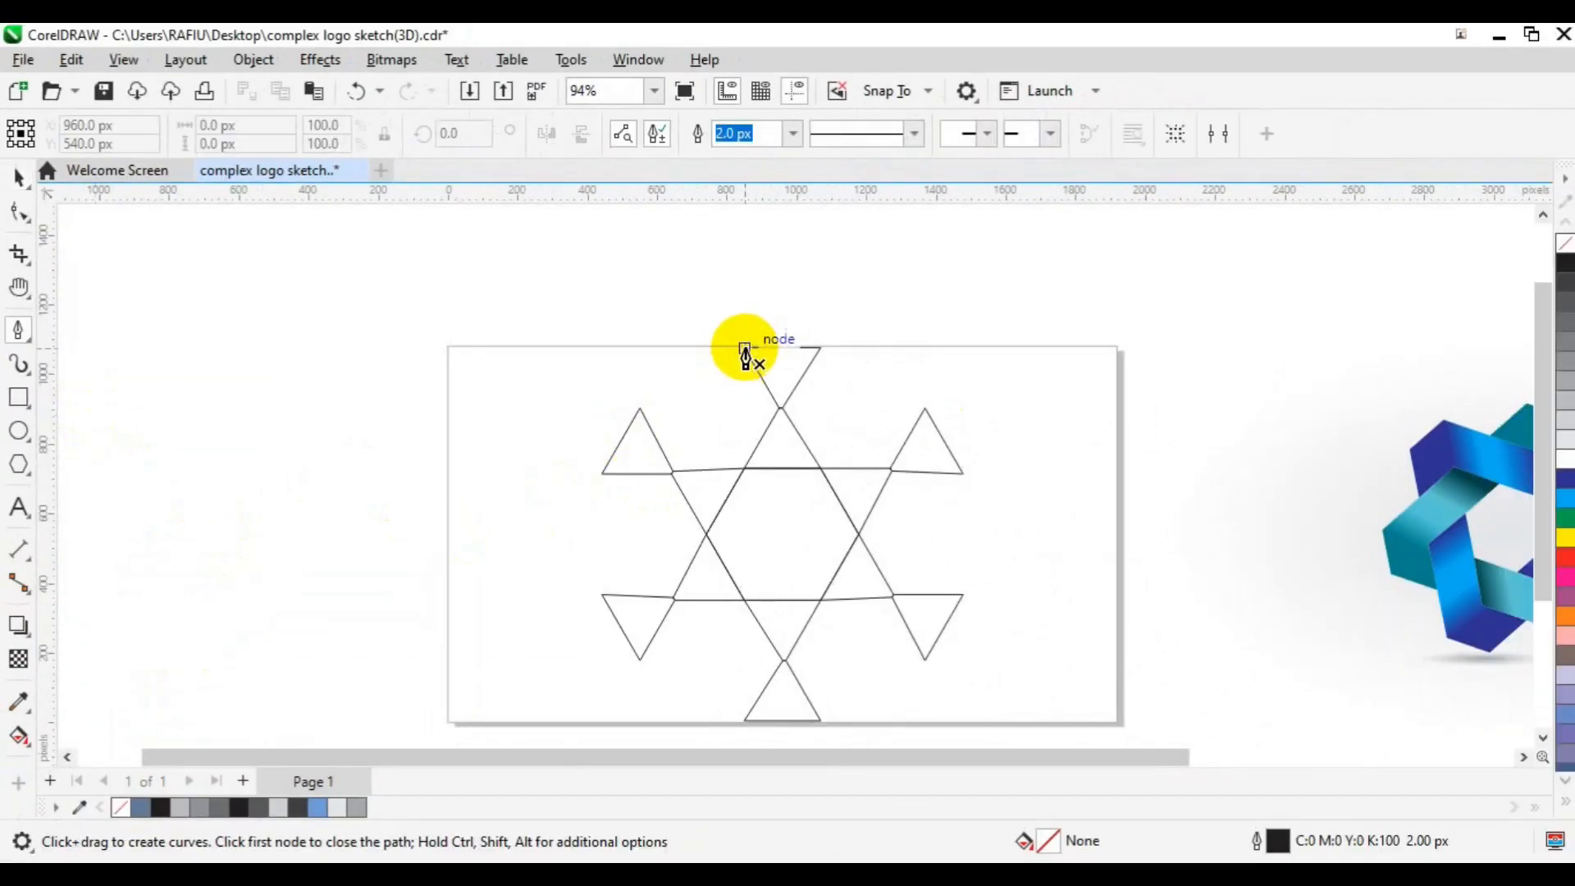
{"action": "left_click", "coordinate": [745, 348]}
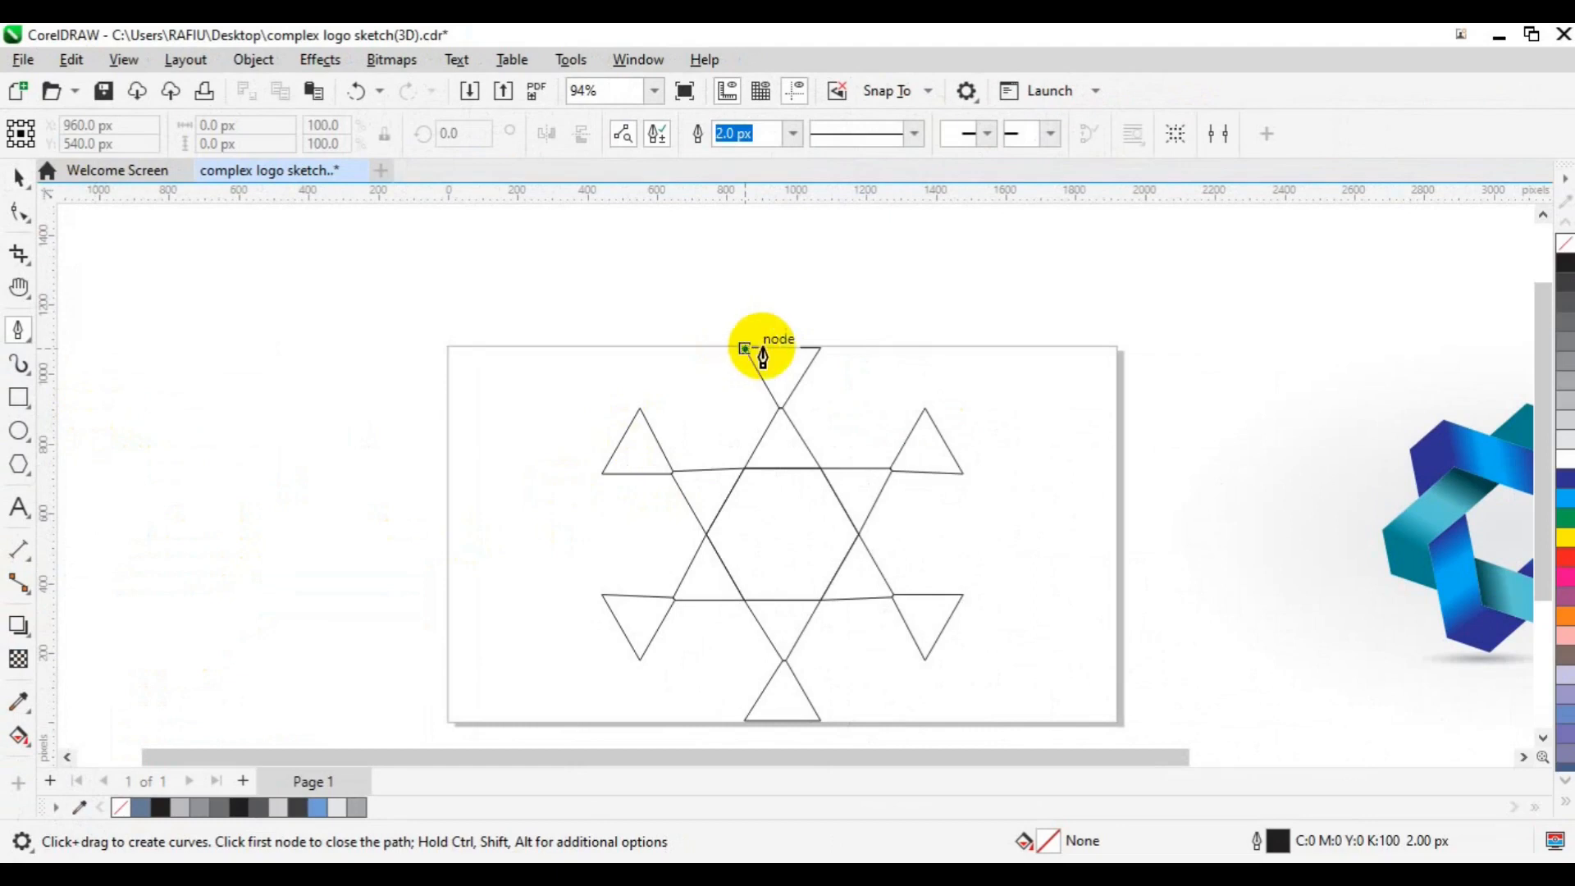
{"action": "left_click", "coordinate": [822, 351]}
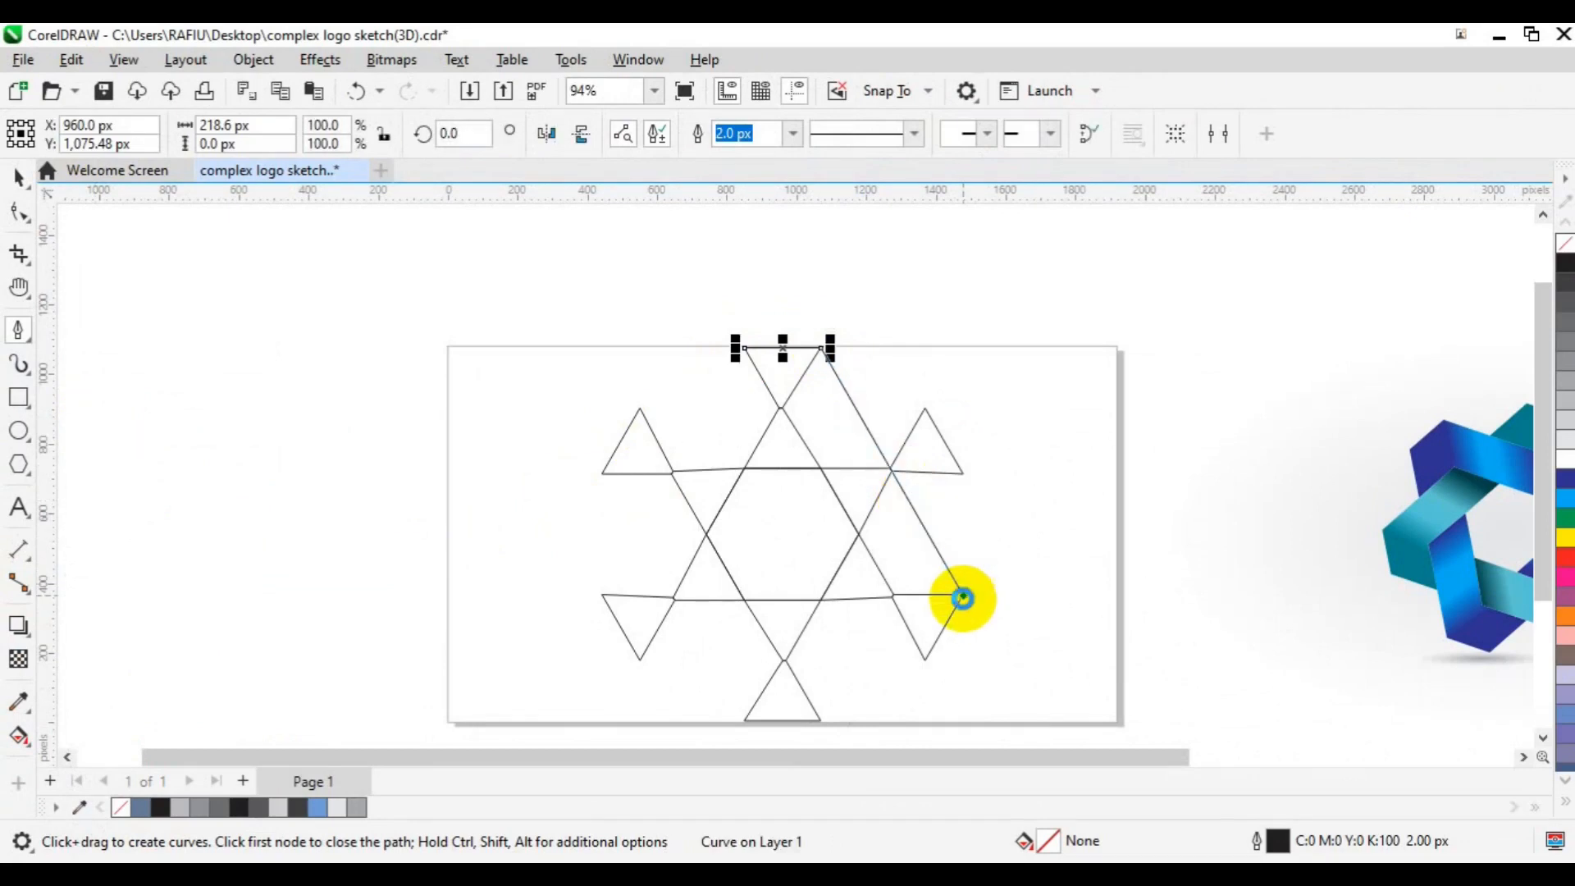
{"action": "left_click", "coordinate": [964, 596]}
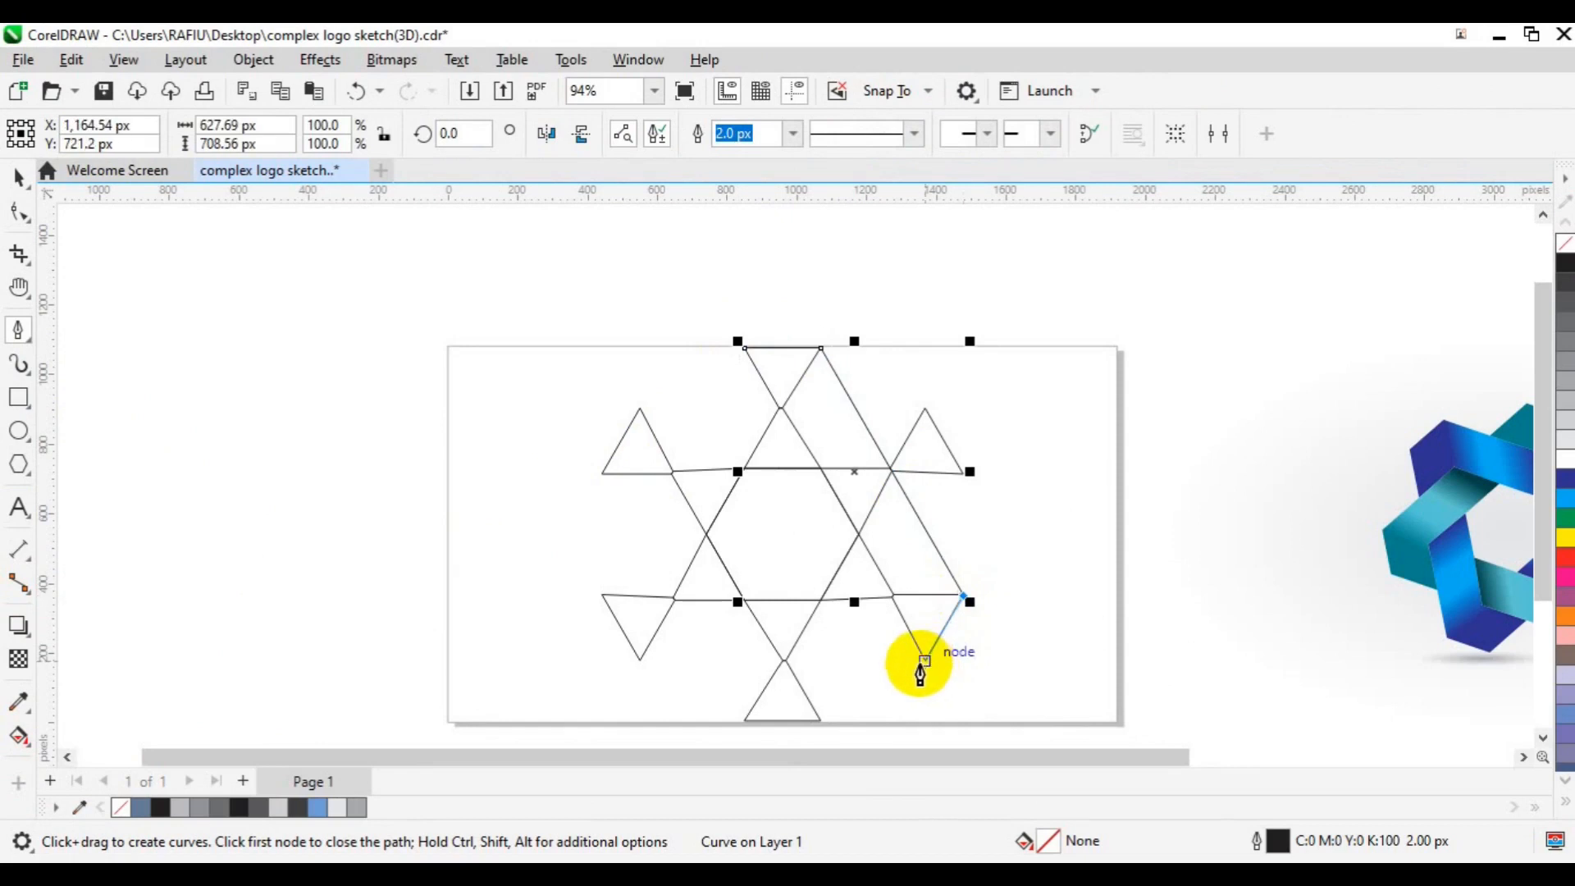
{"action": "left_click", "coordinate": [924, 661]}
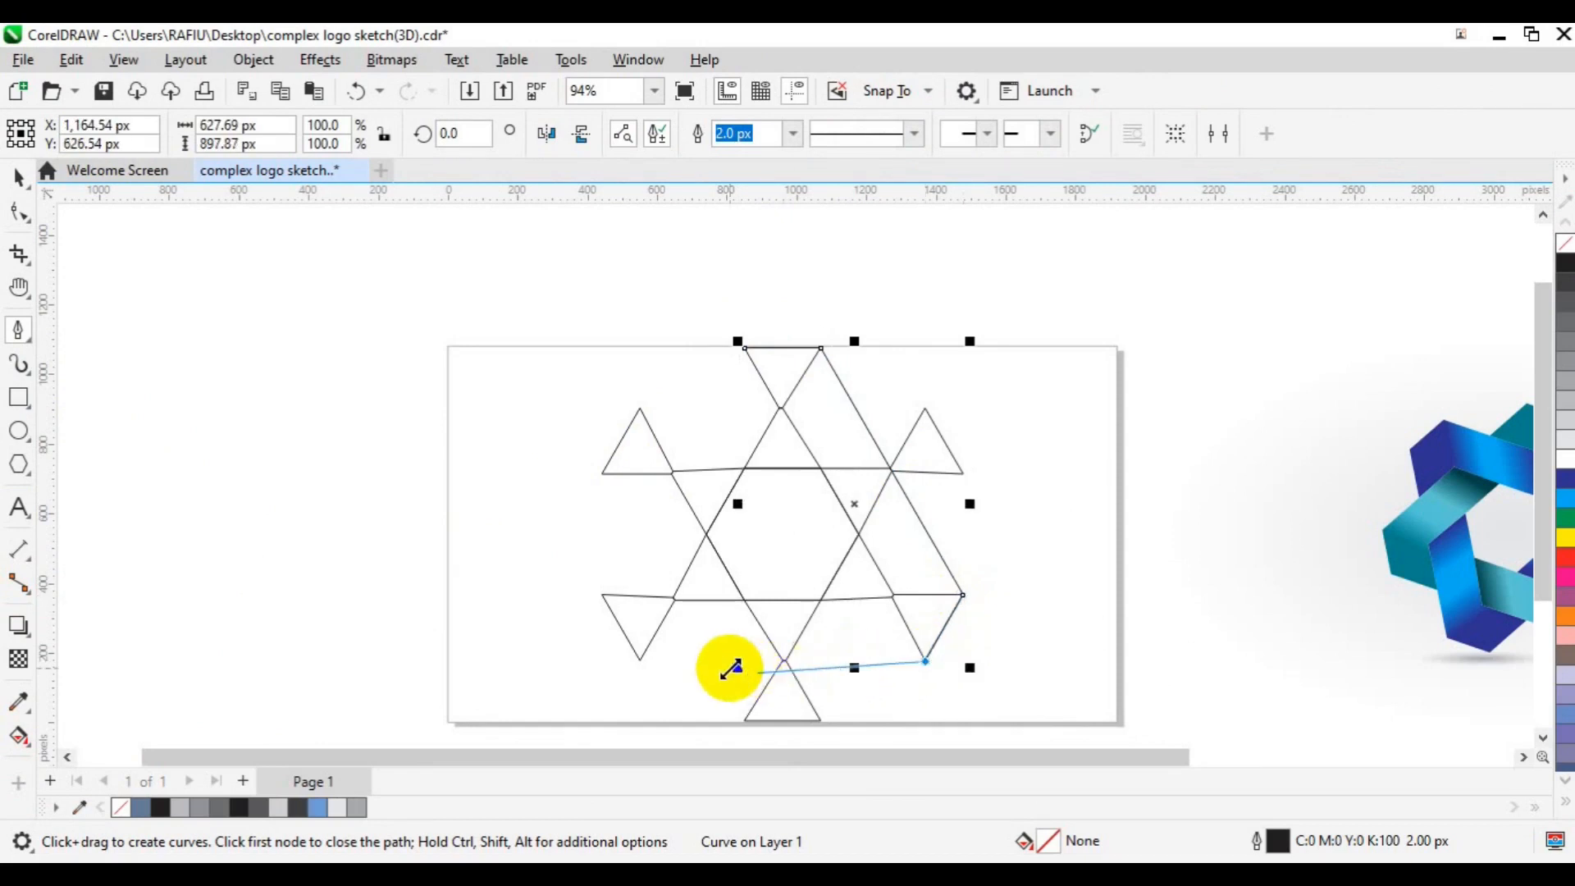
{"action": "left_click", "coordinate": [640, 663]}
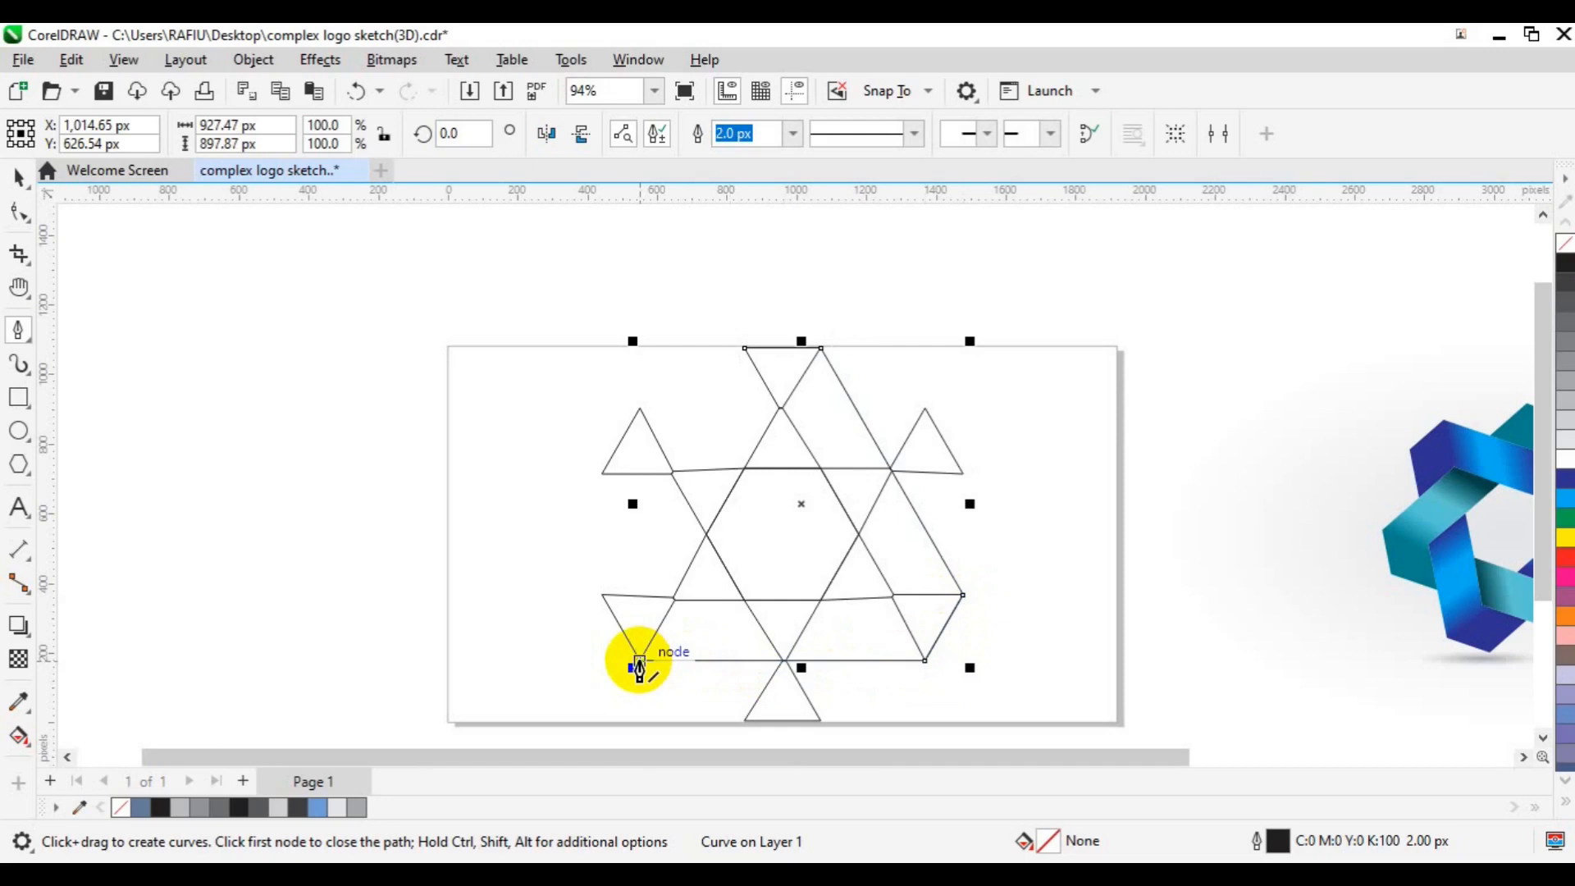
{"action": "double_click", "coordinate": [640, 664]}
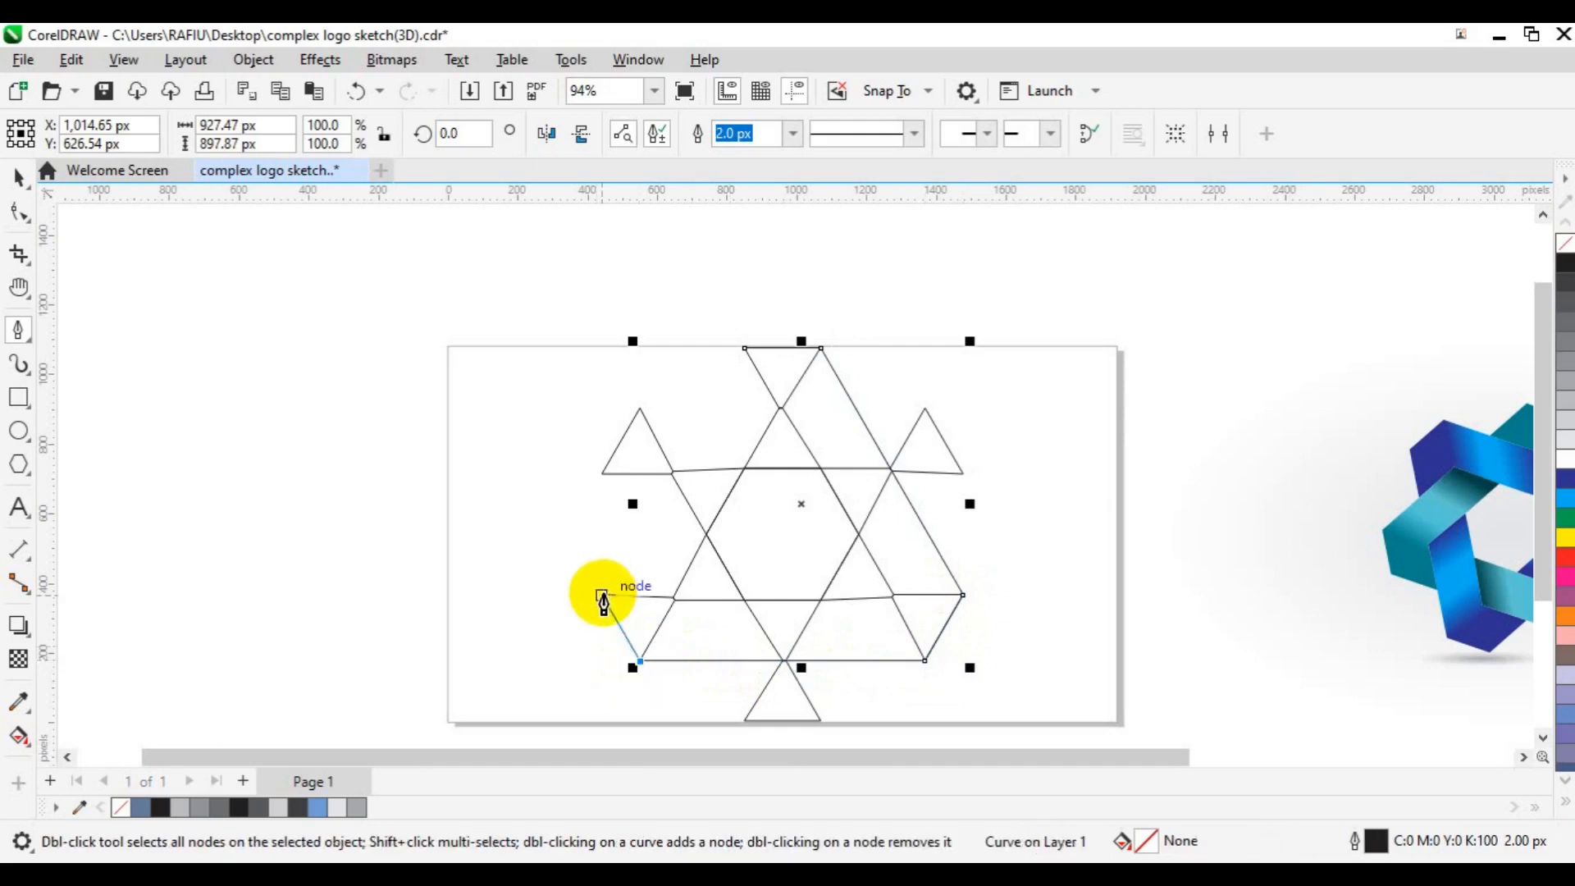
{"action": "left_click", "coordinate": [603, 597]}
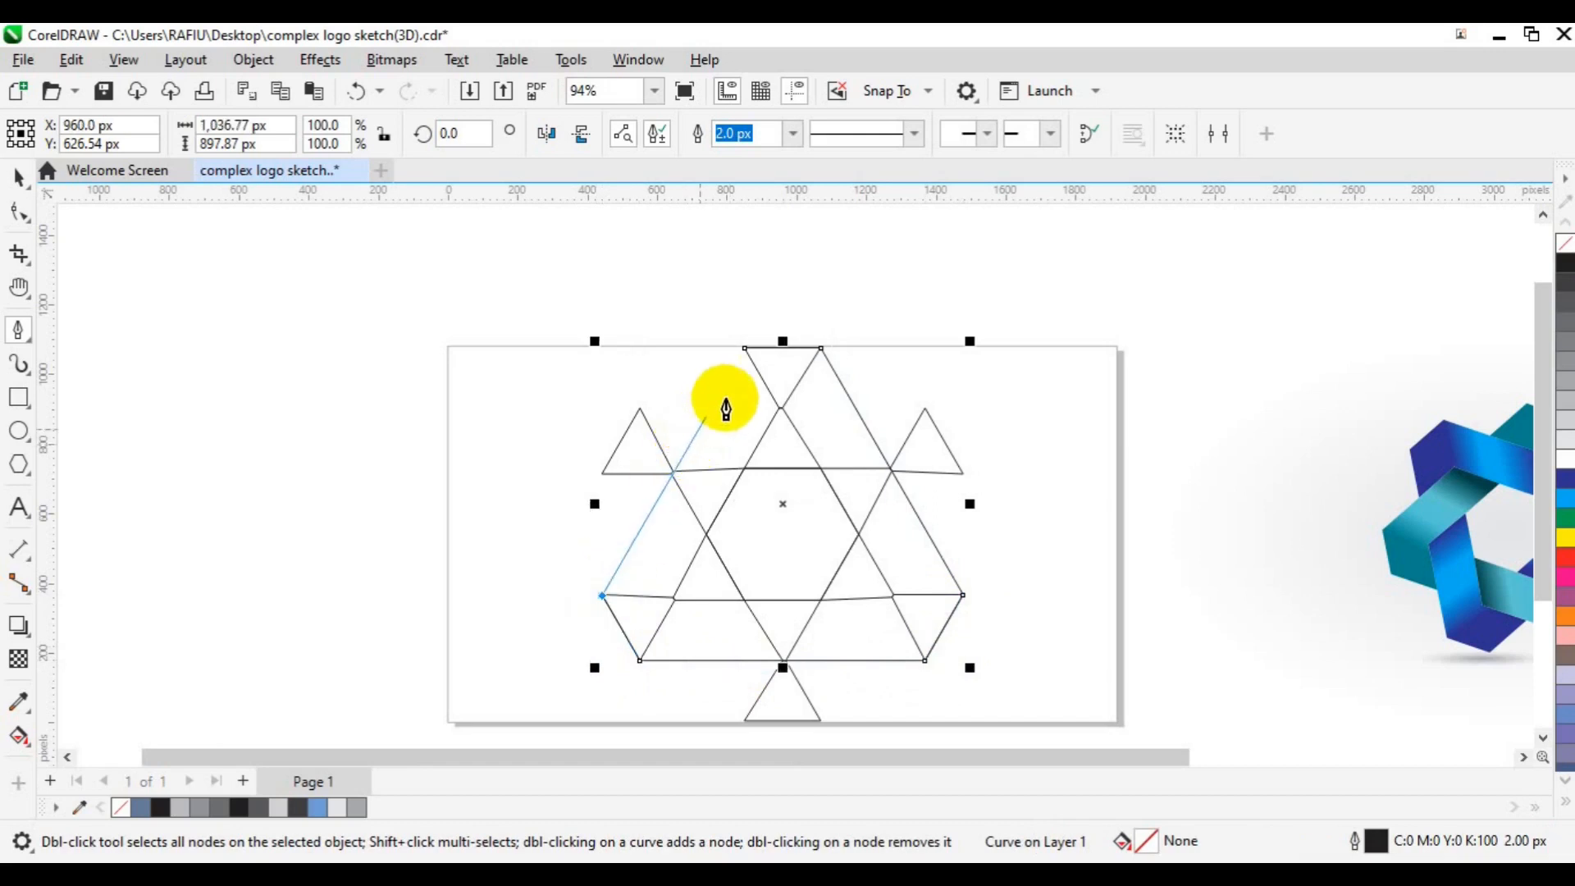
{"action": "left_click", "coordinate": [745, 349]}
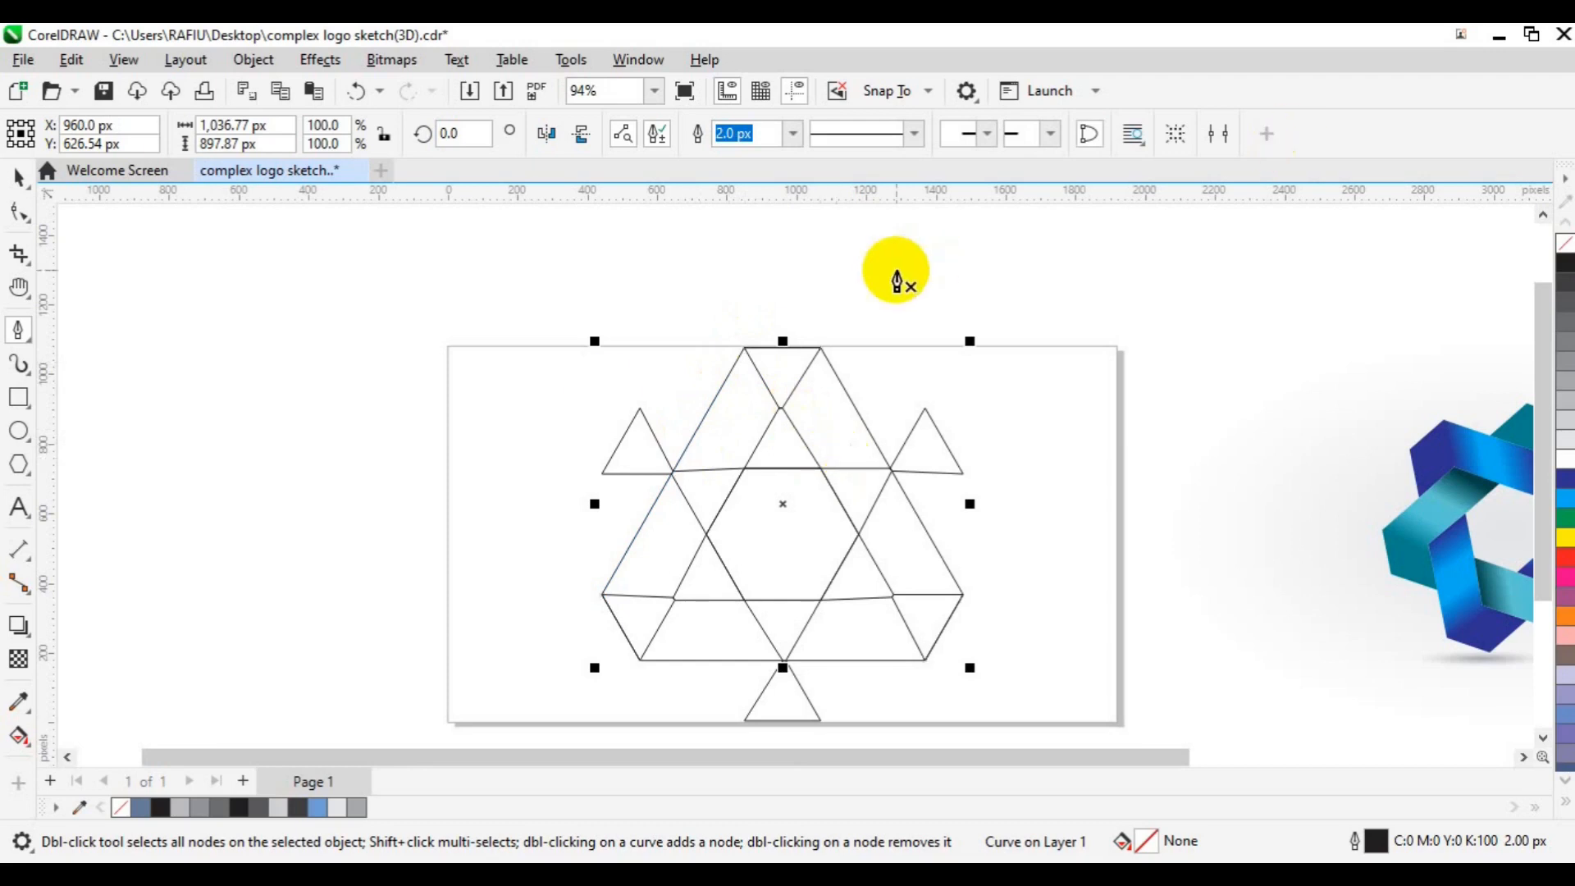
Draw a second closed outline about 1,037 × 898 px joining the outer edges of the upper-left, upper-right and bottom triangles.
{"action": "left_click", "coordinate": [601, 474]}
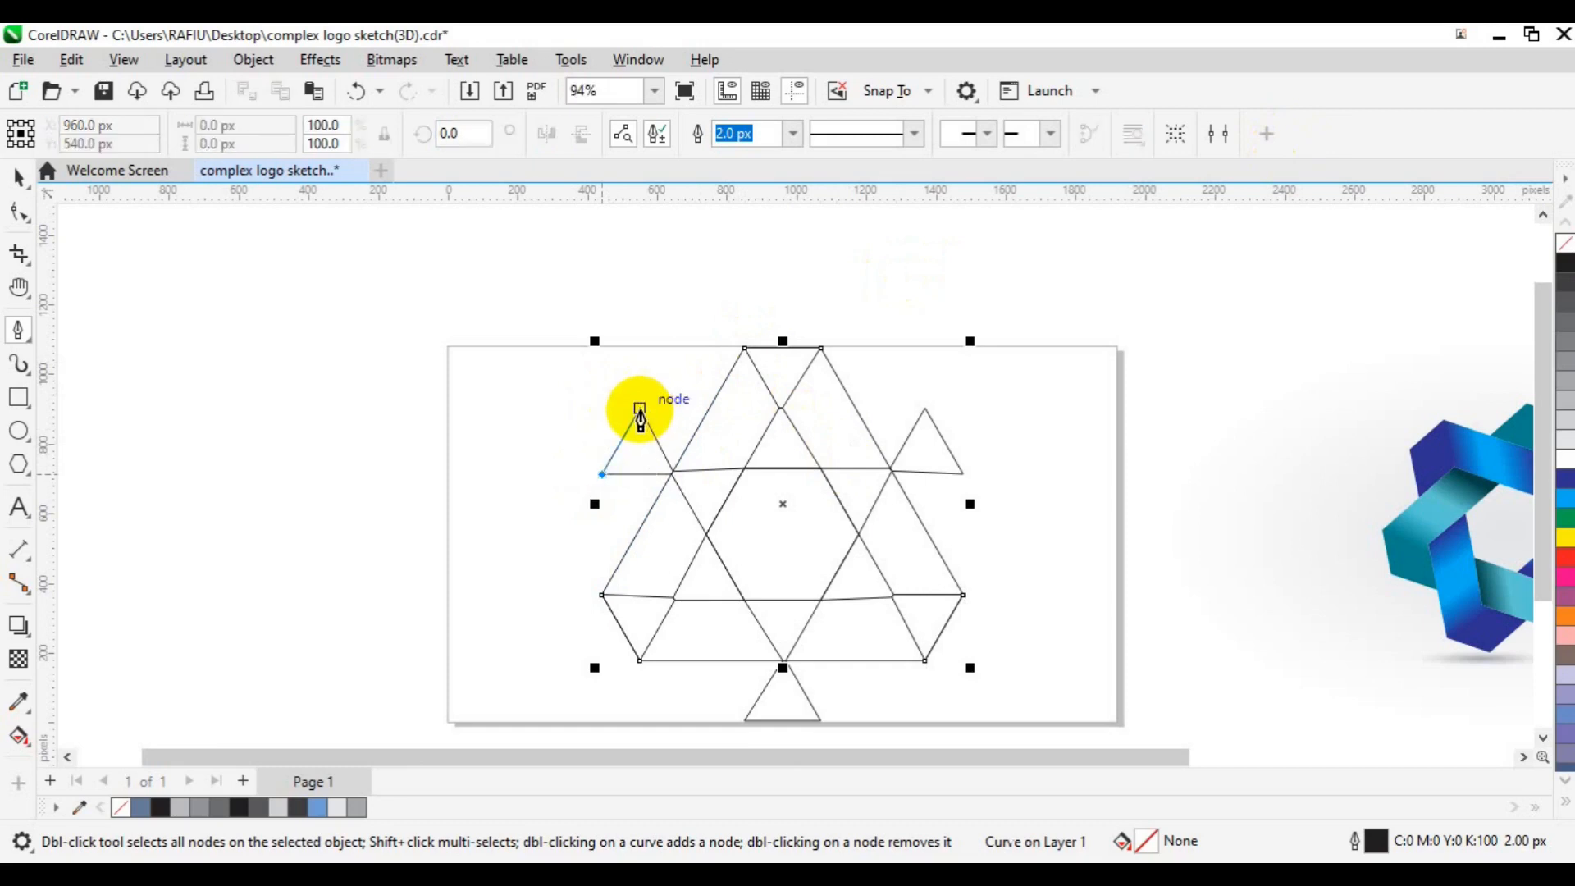
{"action": "left_click", "coordinate": [640, 410]}
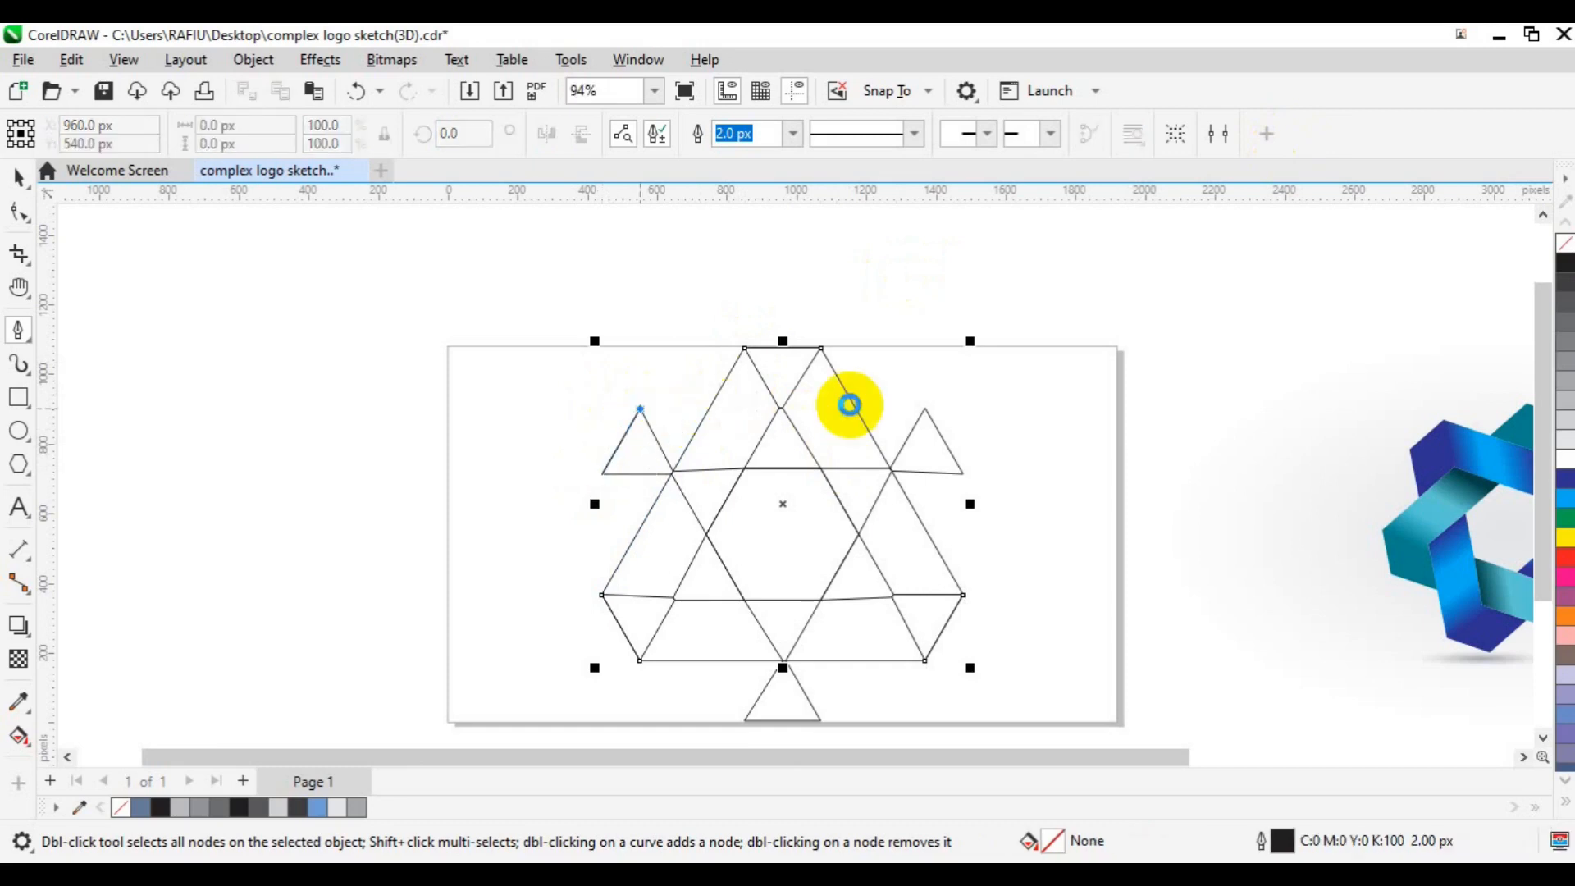
{"action": "left_click", "coordinate": [924, 408]}
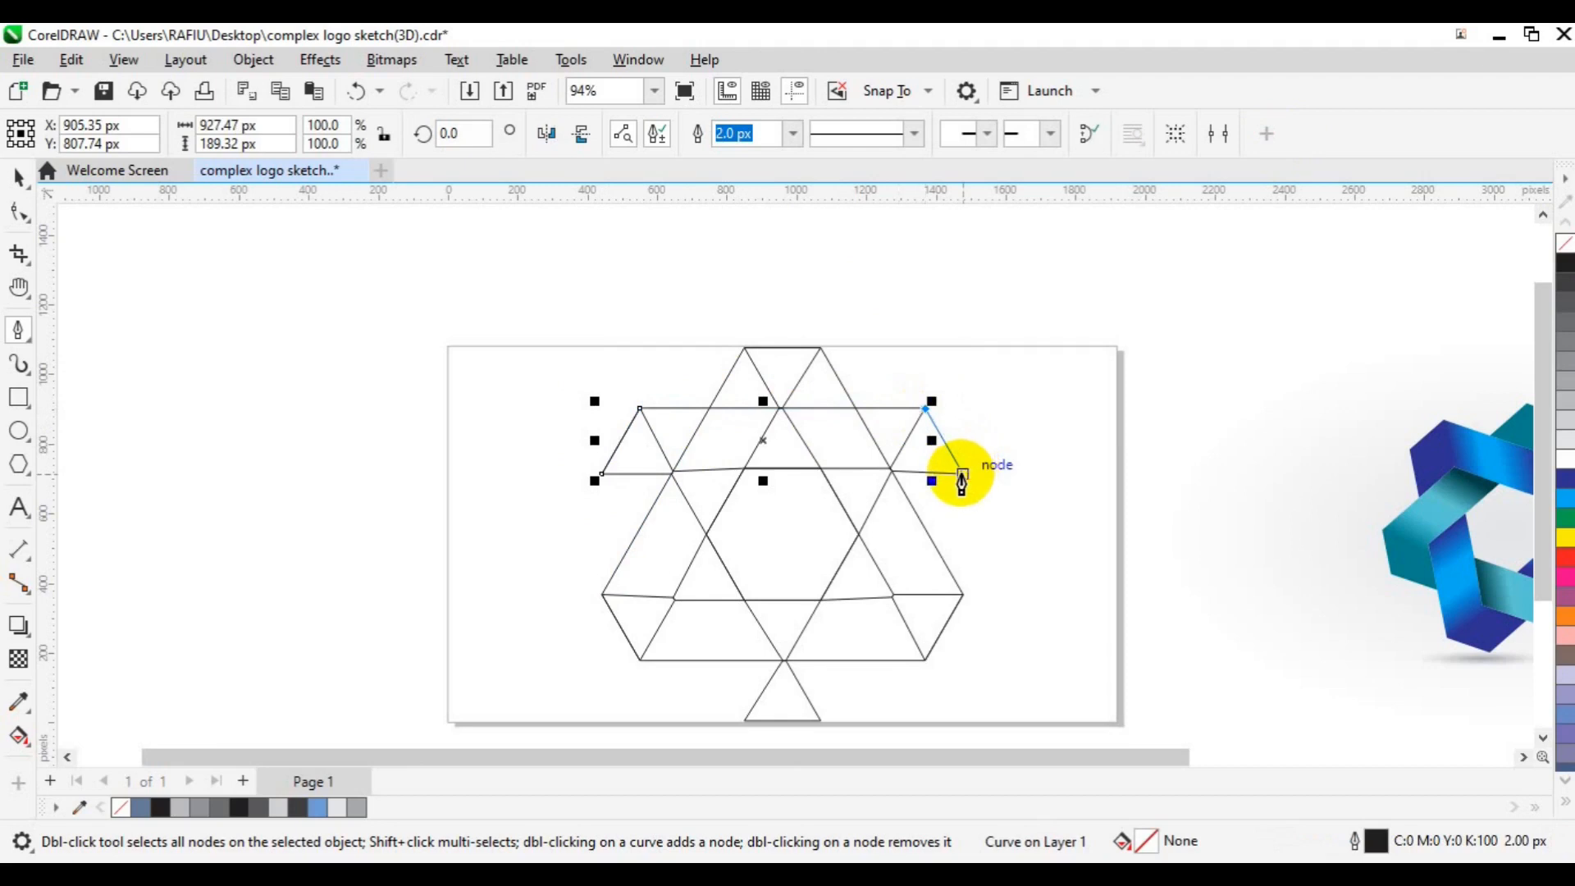
{"action": "left_click", "coordinate": [963, 476]}
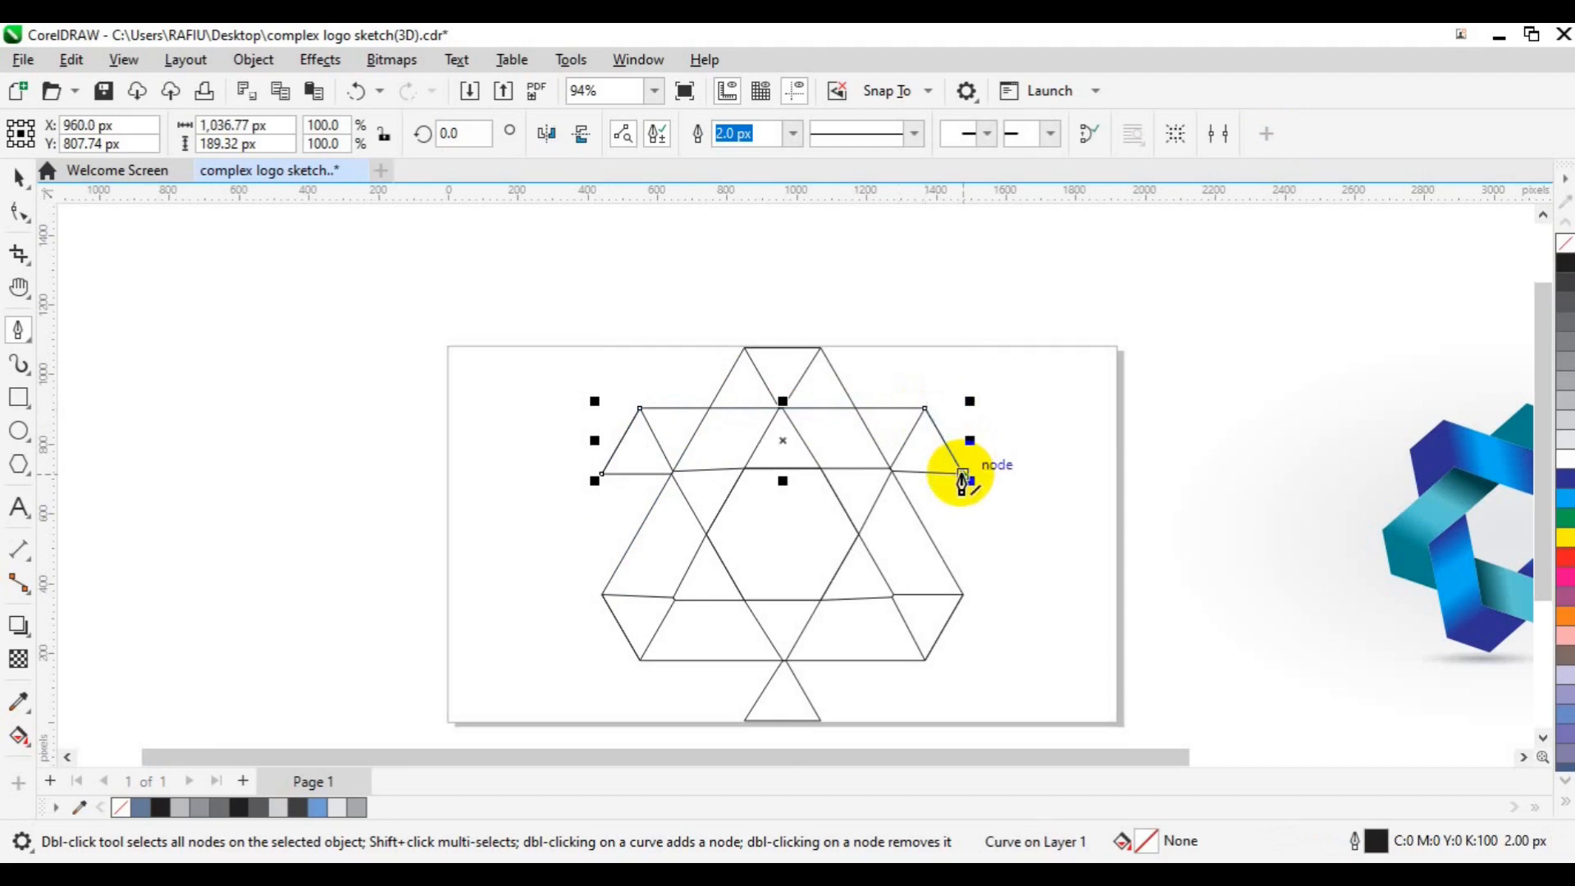
{"action": "left_click", "coordinate": [819, 723]}
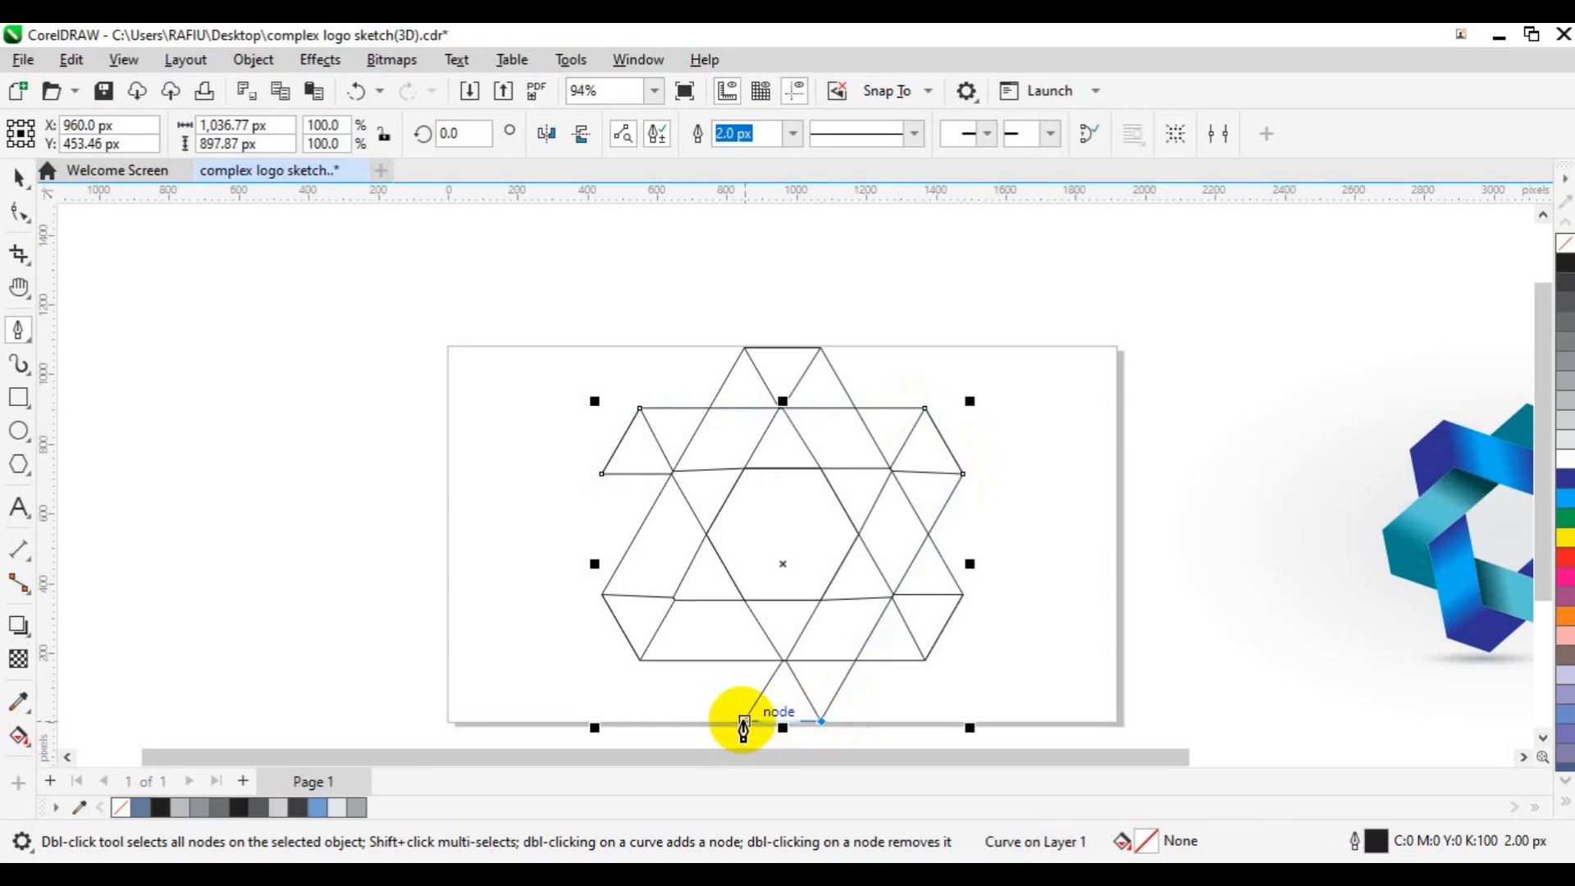
{"action": "left_click", "coordinate": [743, 722]}
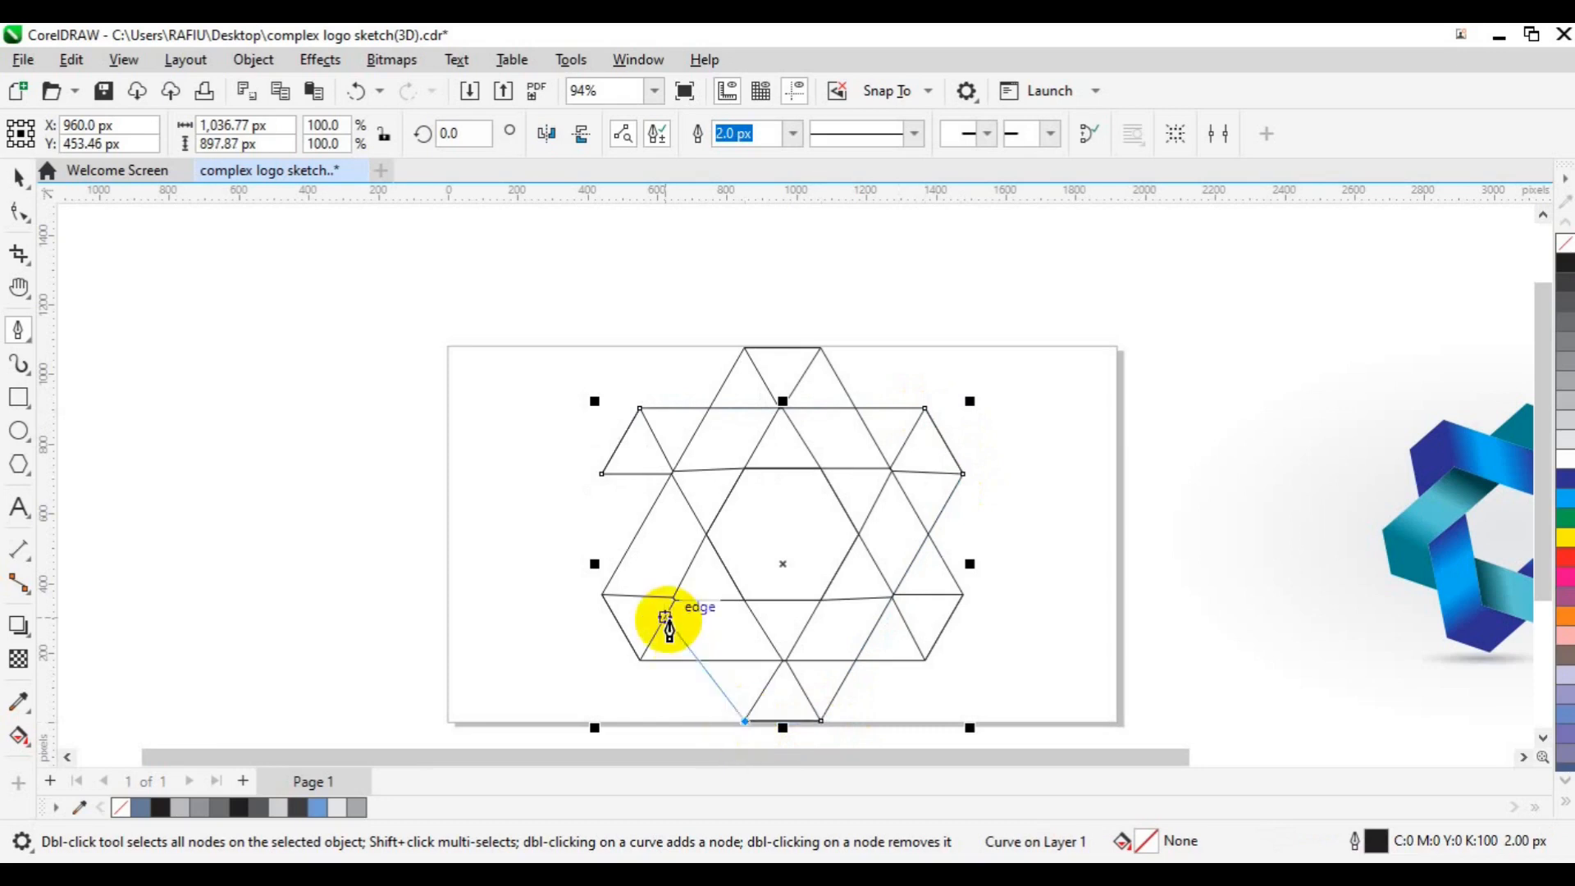
{"action": "left_click", "coordinate": [601, 476]}
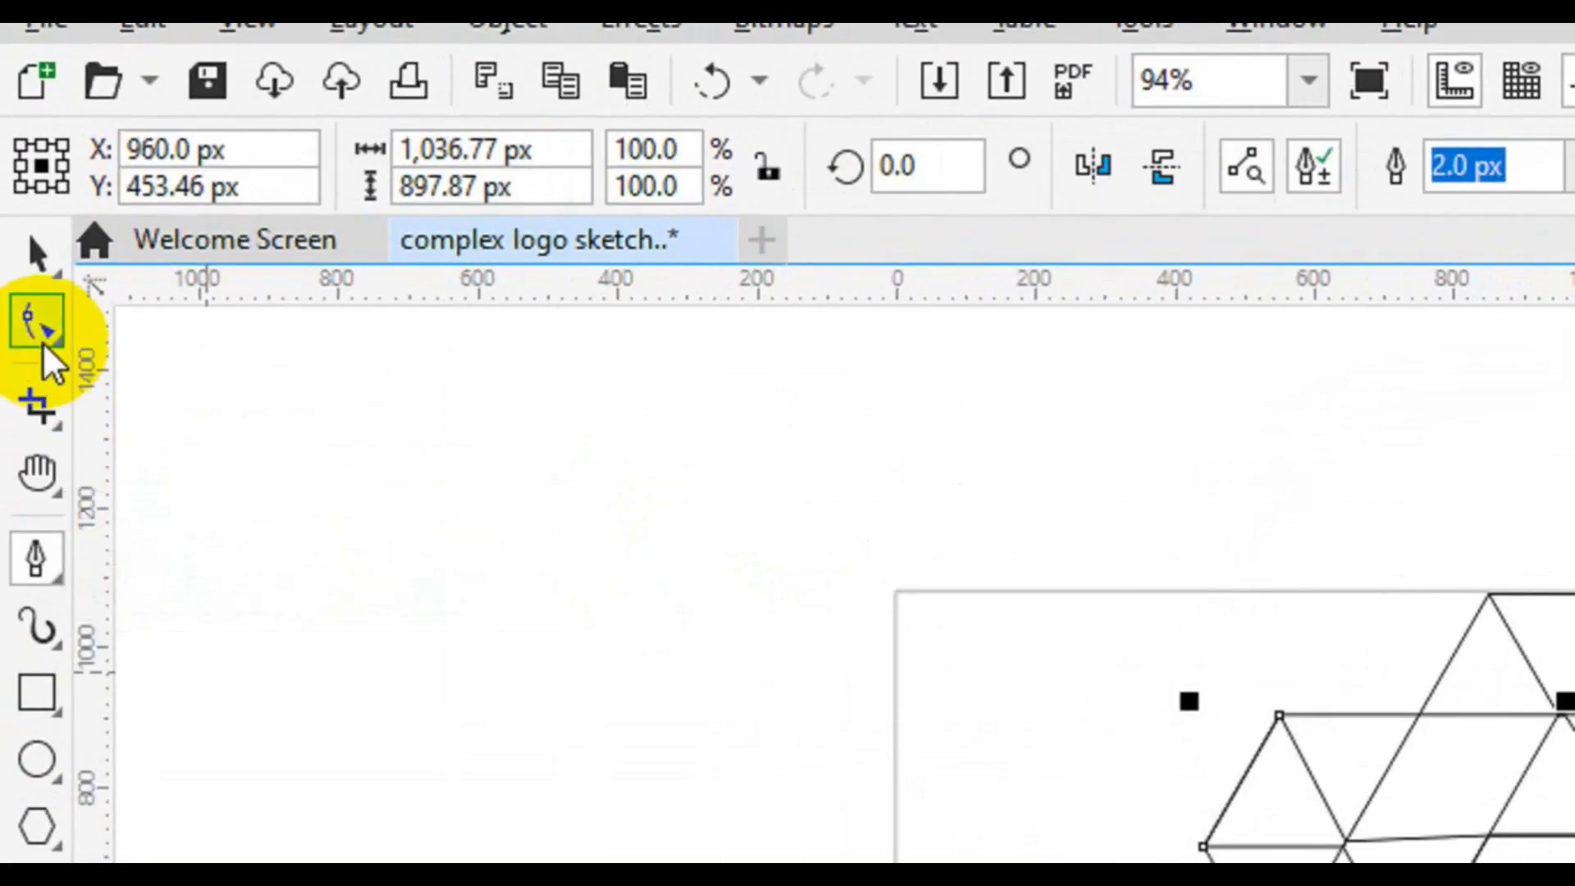
With Virtual Segment Delete, remove the inner segments beneath the figure's top edge, down to the central hexagon's upper-right corner.
{"action": "left_click", "coordinate": [53, 422]}
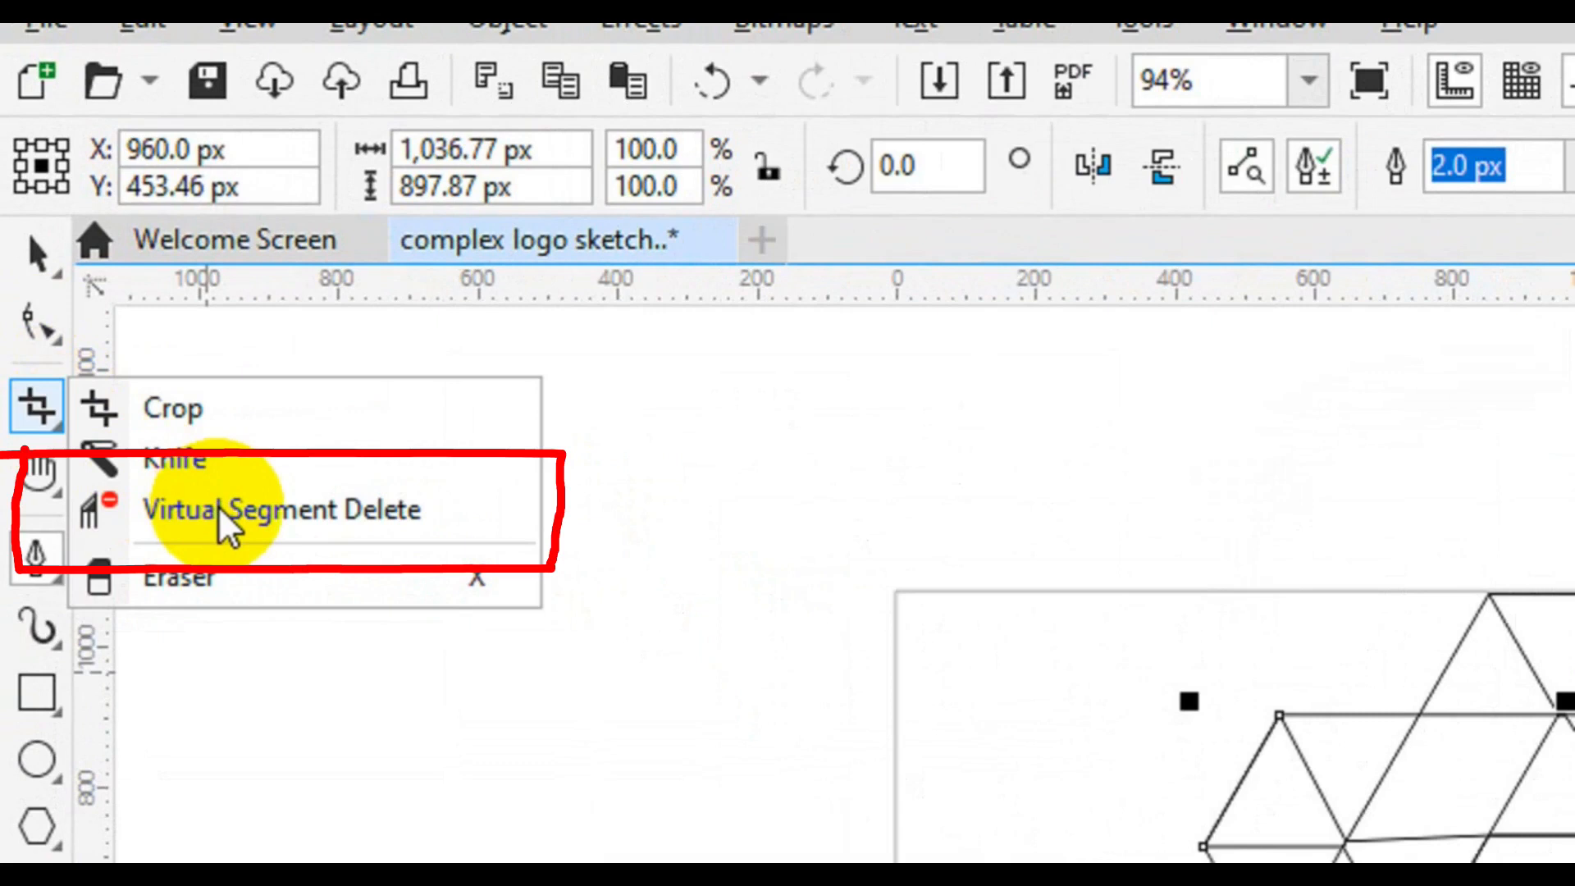
{"action": "left_click", "coordinate": [219, 510]}
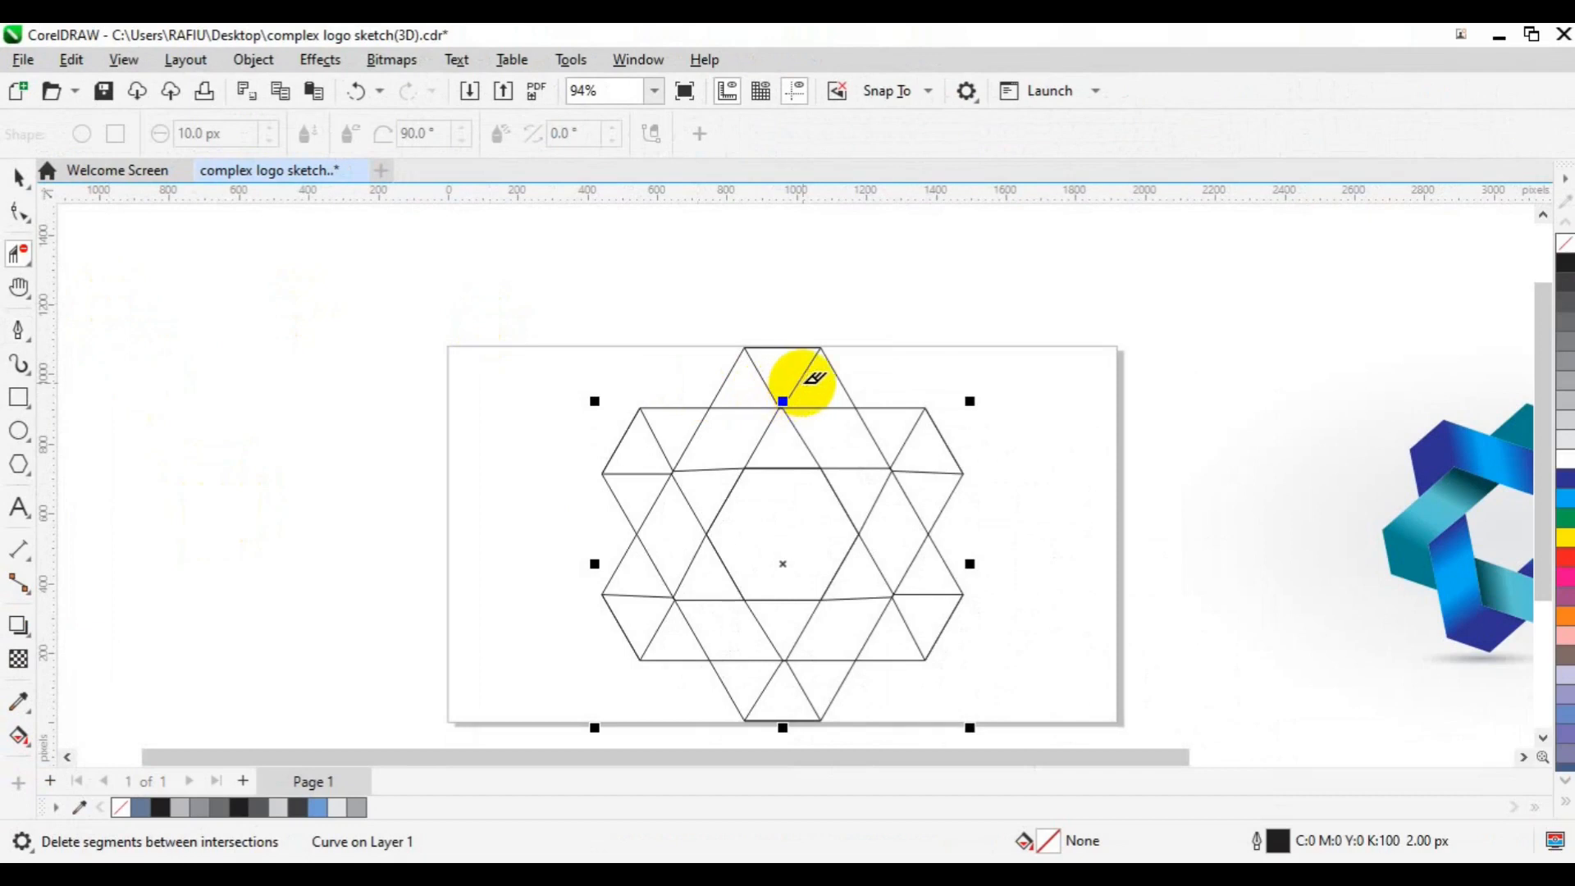
{"action": "mouse_move", "coordinate": [749, 371]}
{"action": "left_mouse_down"}
{"action": "mouse_move", "coordinate": [805, 384]}
{"action": "mouse_move", "coordinate": [859, 479]}
{"action": "left_mouse_up"}
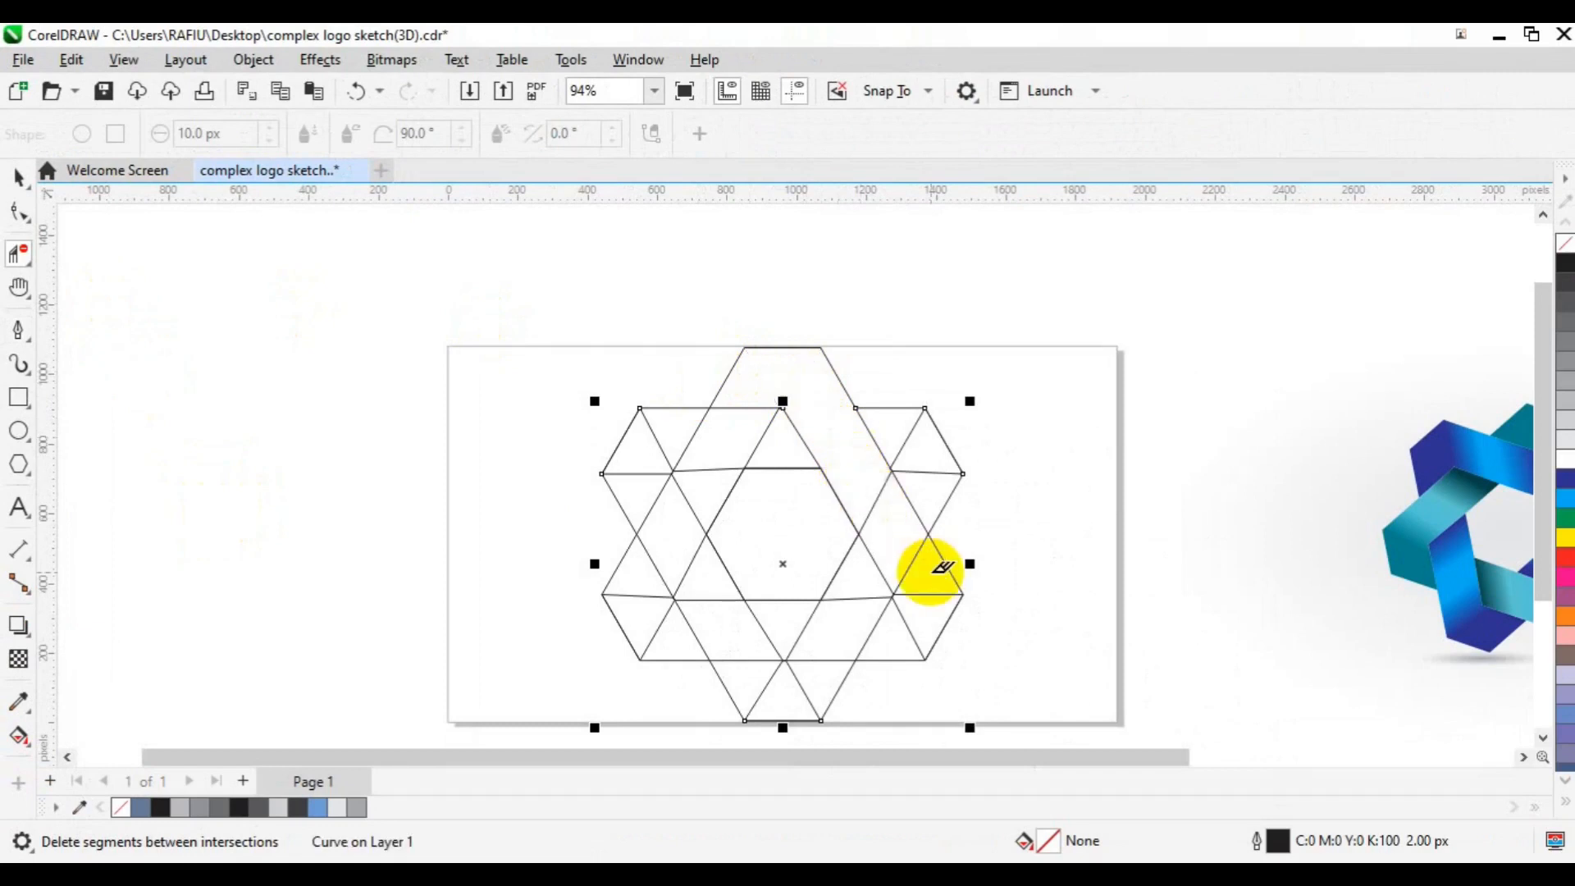
With Virtual Segment Delete, remove the remaining inner segments around the figure, leaving six interlaced bands around the central hexagon.
{"action": "mouse_move", "coordinate": [936, 570]}
{"action": "left_mouse_down"}
{"action": "mouse_move", "coordinate": [902, 631]}
{"action": "mouse_move", "coordinate": [791, 634]}
{"action": "left_mouse_up"}
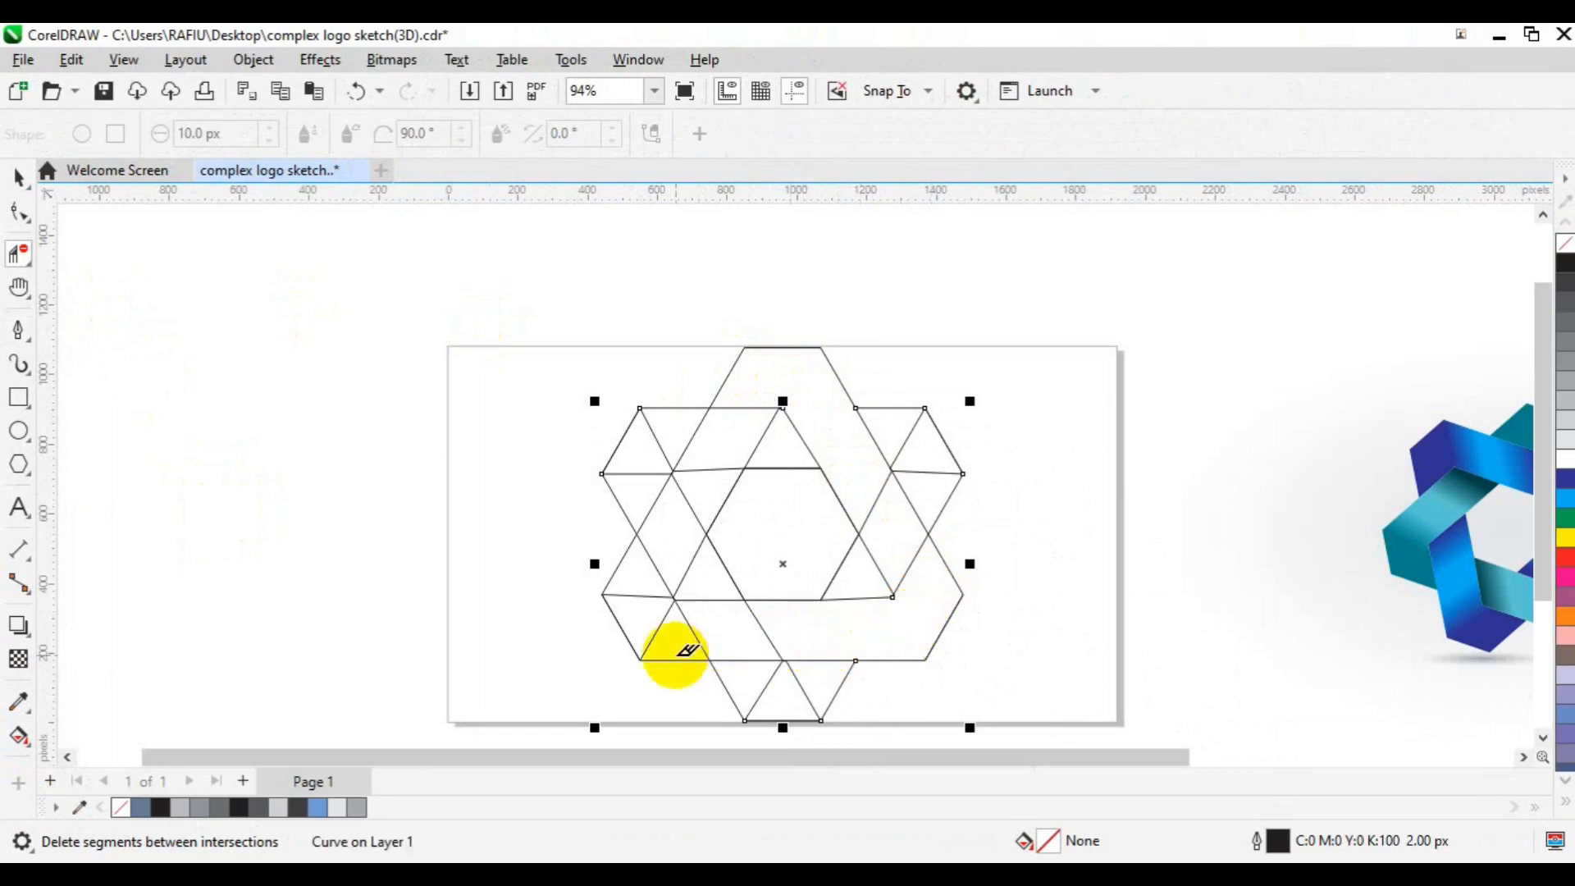
{"action": "mouse_move", "coordinate": [679, 650]}
{"action": "left_mouse_down"}
{"action": "mouse_move", "coordinate": [626, 598]}
{"action": "mouse_move", "coordinate": [643, 552]}
{"action": "mouse_move", "coordinate": [695, 503]}
{"action": "left_mouse_up"}
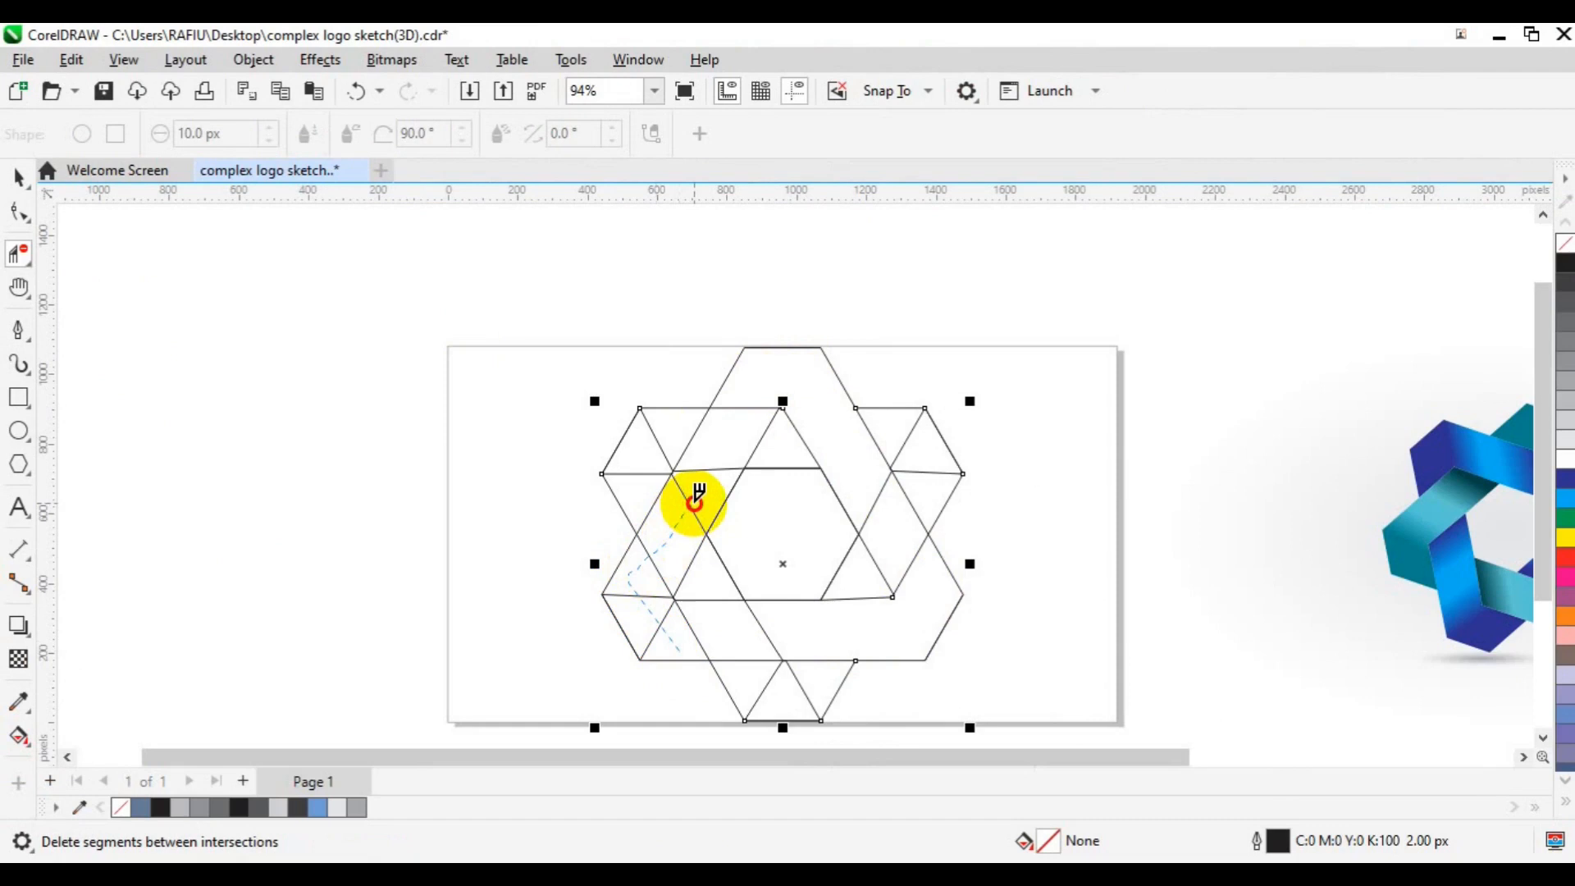
{"action": "left_click_drag", "start_coordinate": [698, 492], "coordinate": [700, 494]}
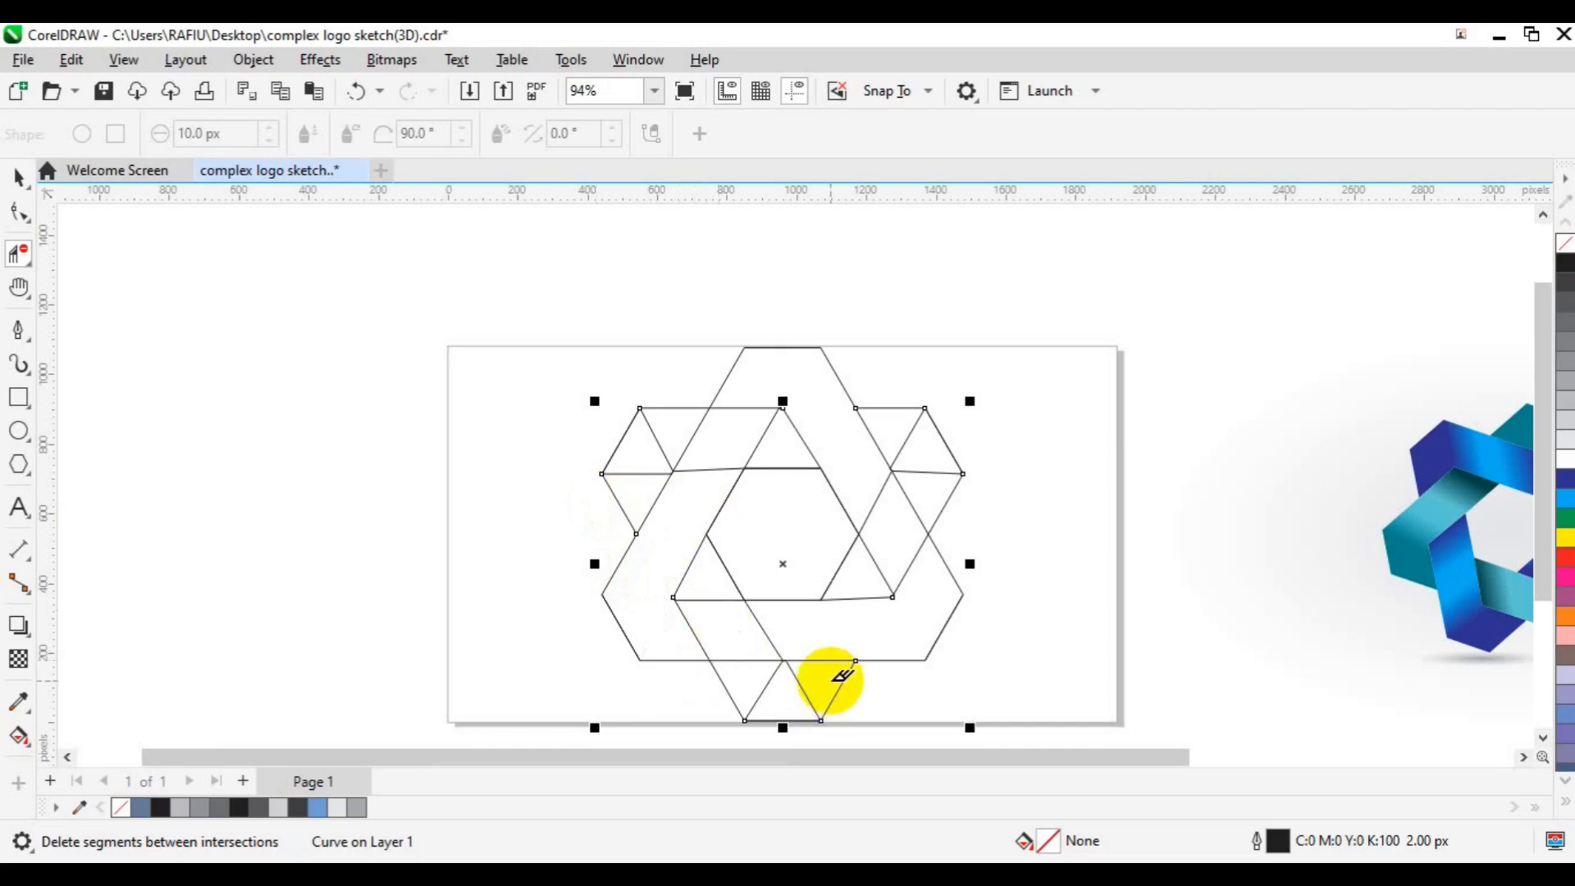
{"action": "mouse_move", "coordinate": [835, 683]}
{"action": "left_mouse_down"}
{"action": "mouse_move", "coordinate": [767, 683]}
{"action": "mouse_move", "coordinate": [722, 626]}
{"action": "mouse_move", "coordinate": [716, 589]}
{"action": "left_mouse_up"}
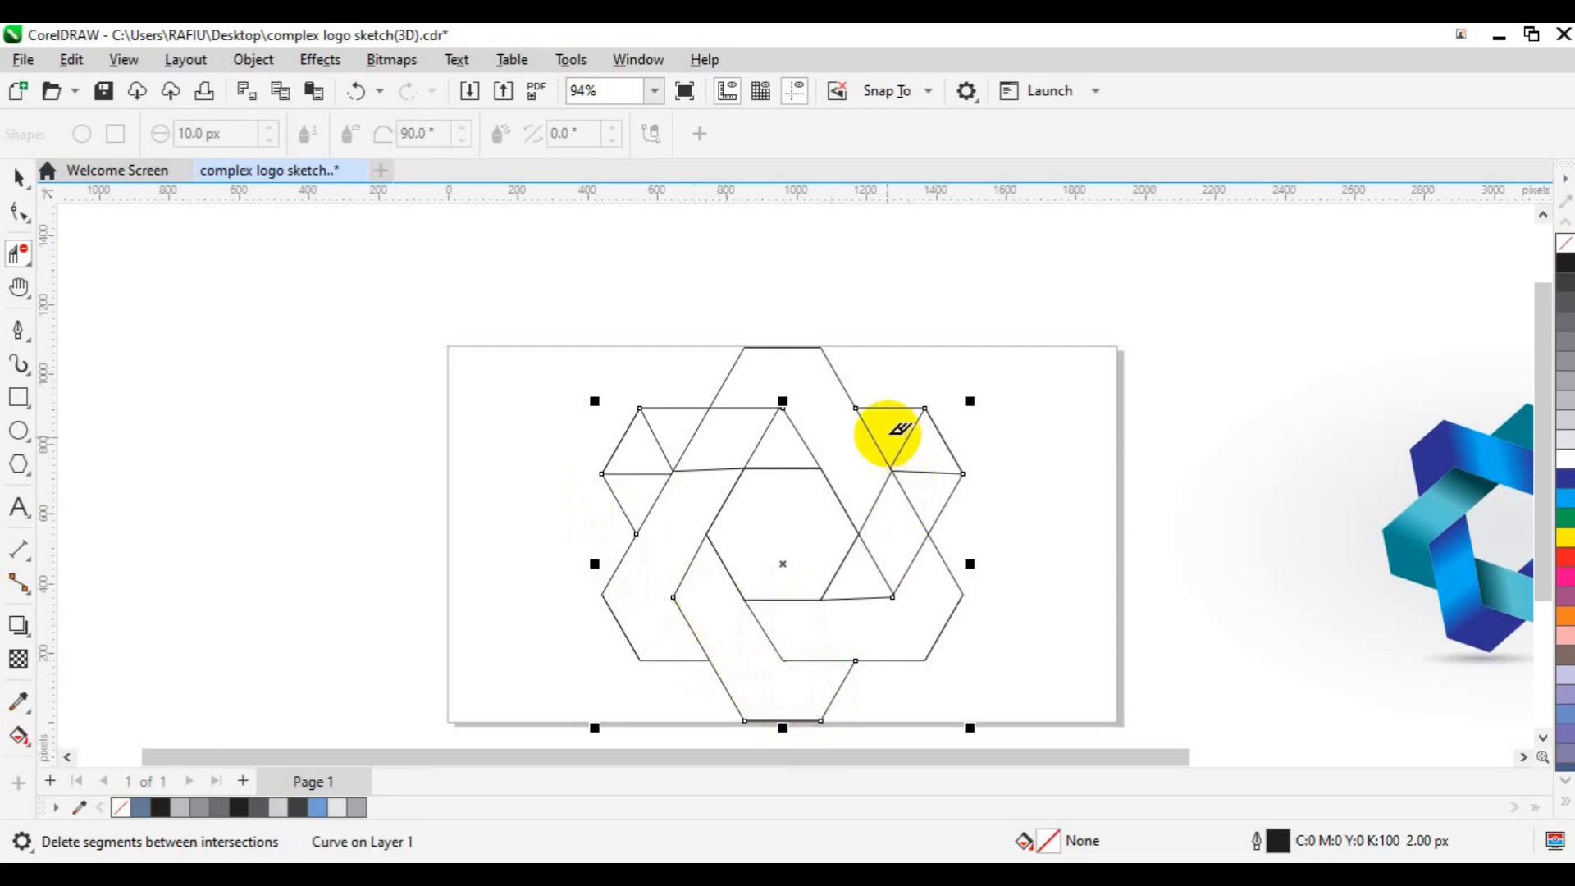
{"action": "mouse_move", "coordinate": [888, 432]}
{"action": "left_mouse_down"}
{"action": "mouse_move", "coordinate": [921, 446]}
{"action": "mouse_move", "coordinate": [936, 485]}
{"action": "mouse_move", "coordinate": [883, 563]}
{"action": "left_mouse_up"}
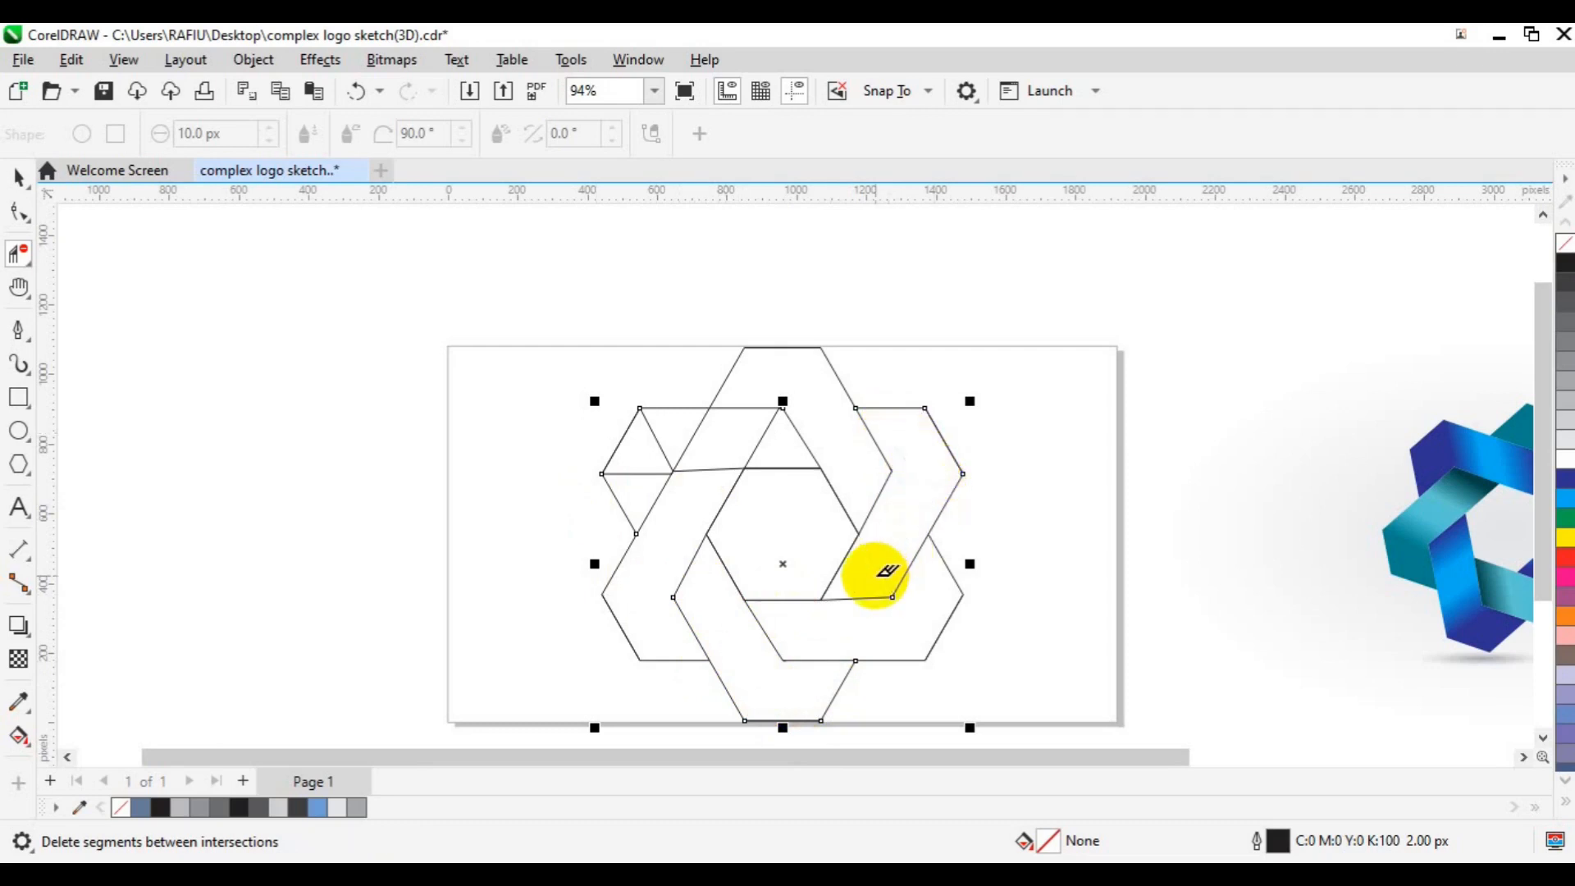
{"action": "mouse_move", "coordinate": [648, 482]}
{"action": "left_mouse_down"}
{"action": "mouse_move", "coordinate": [661, 427]}
{"action": "mouse_move", "coordinate": [693, 416]}
{"action": "mouse_move", "coordinate": [780, 435]}
{"action": "left_mouse_up"}
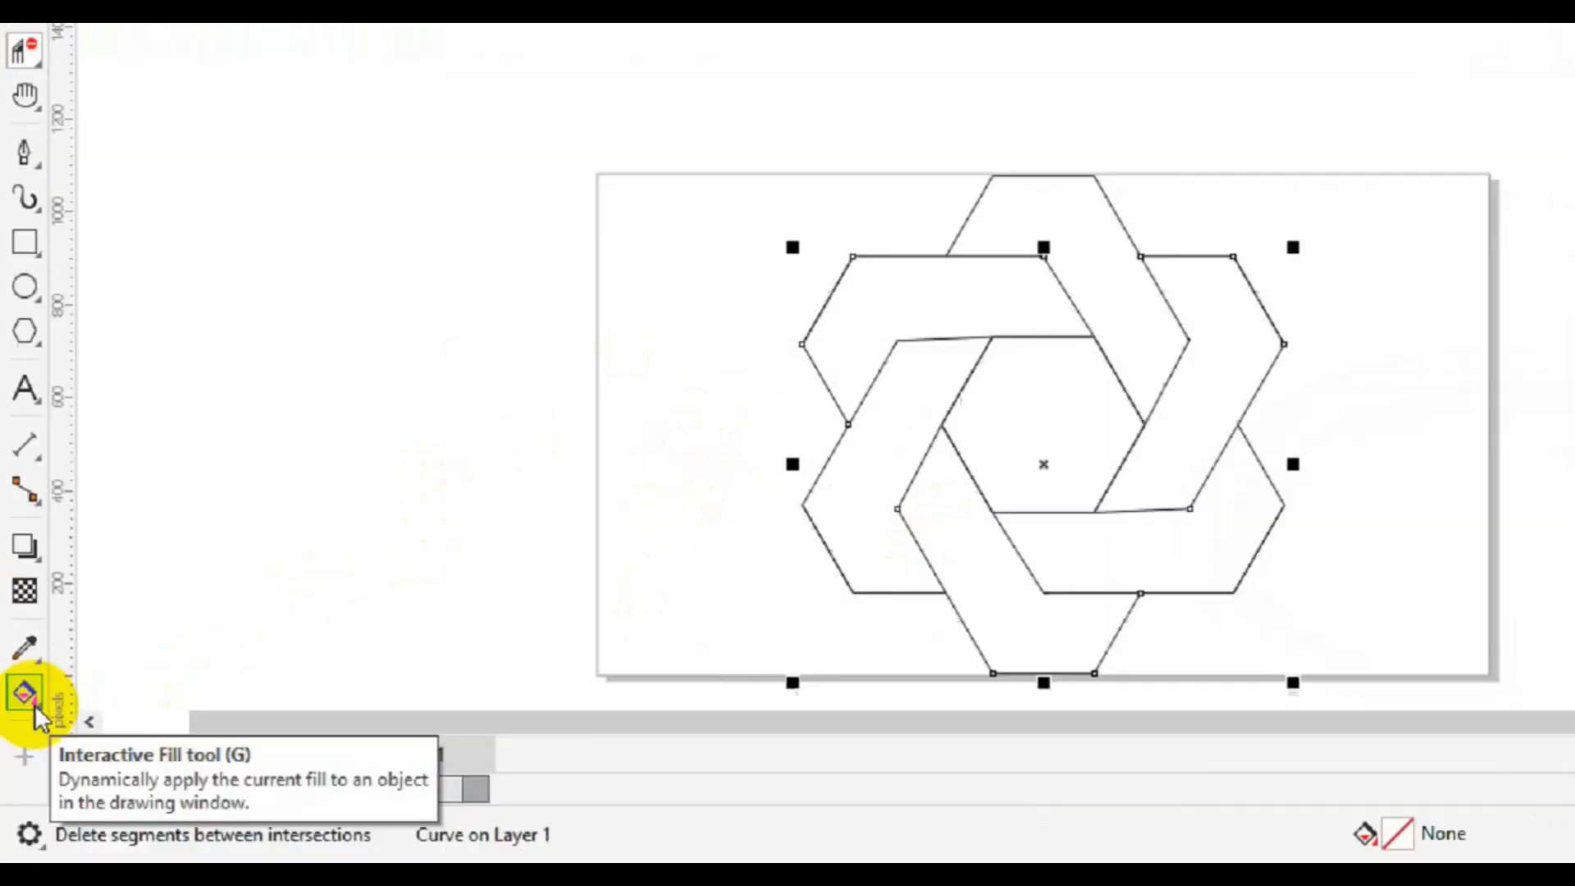
Smart Fill all six interlaced bands with blue (C:56 M:29 Y:0 K:0) and a black 2.36 px outline.
{"action": "left_click", "coordinate": [18, 736]}
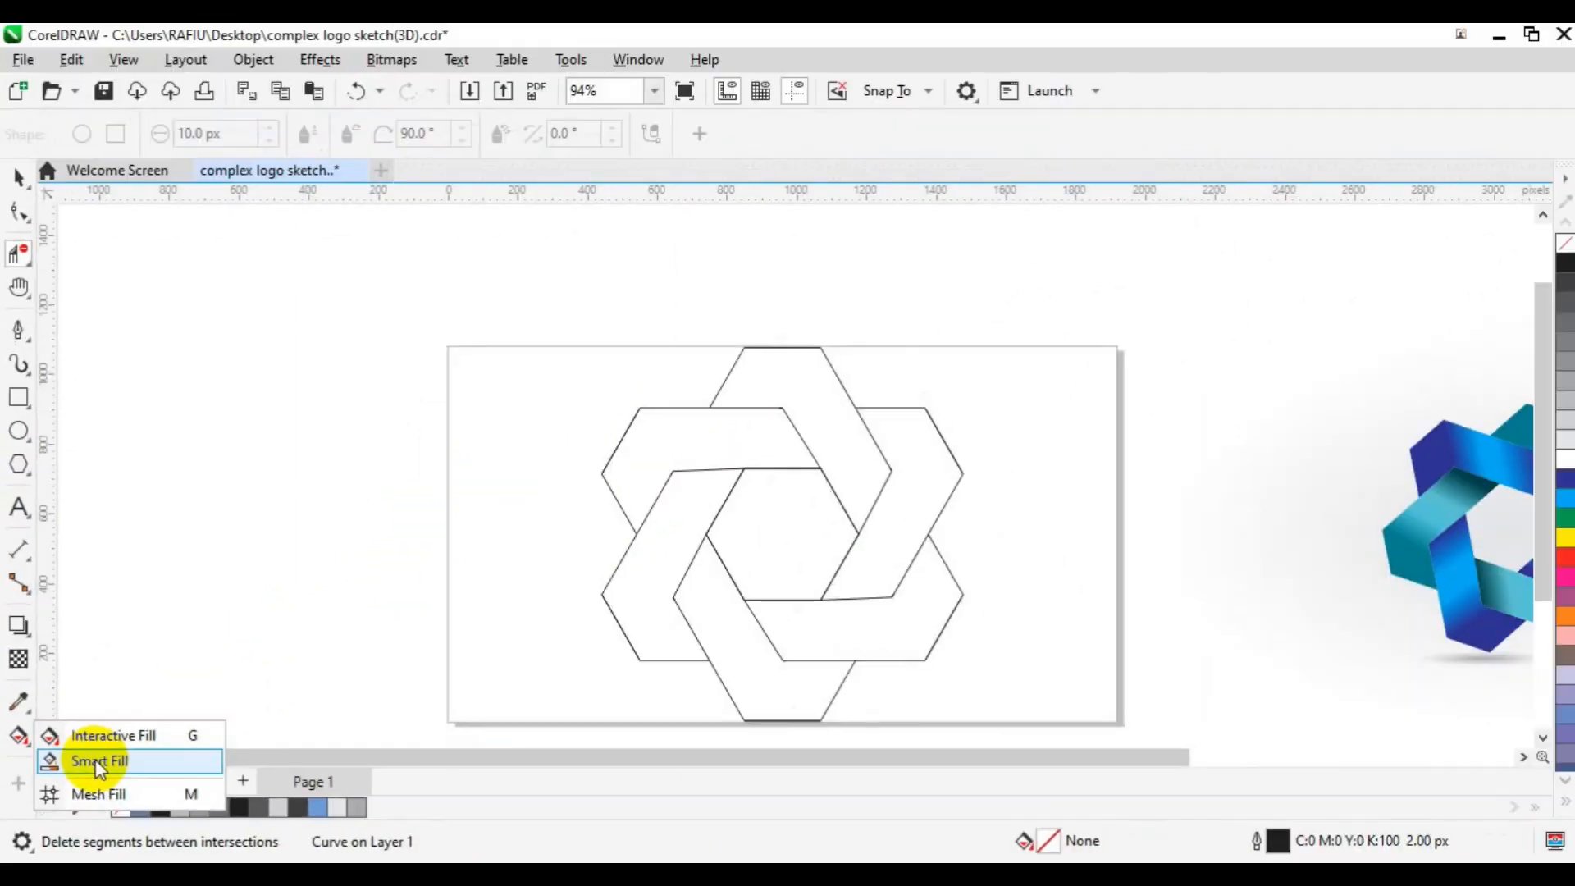
{"action": "left_click", "coordinate": [98, 763]}
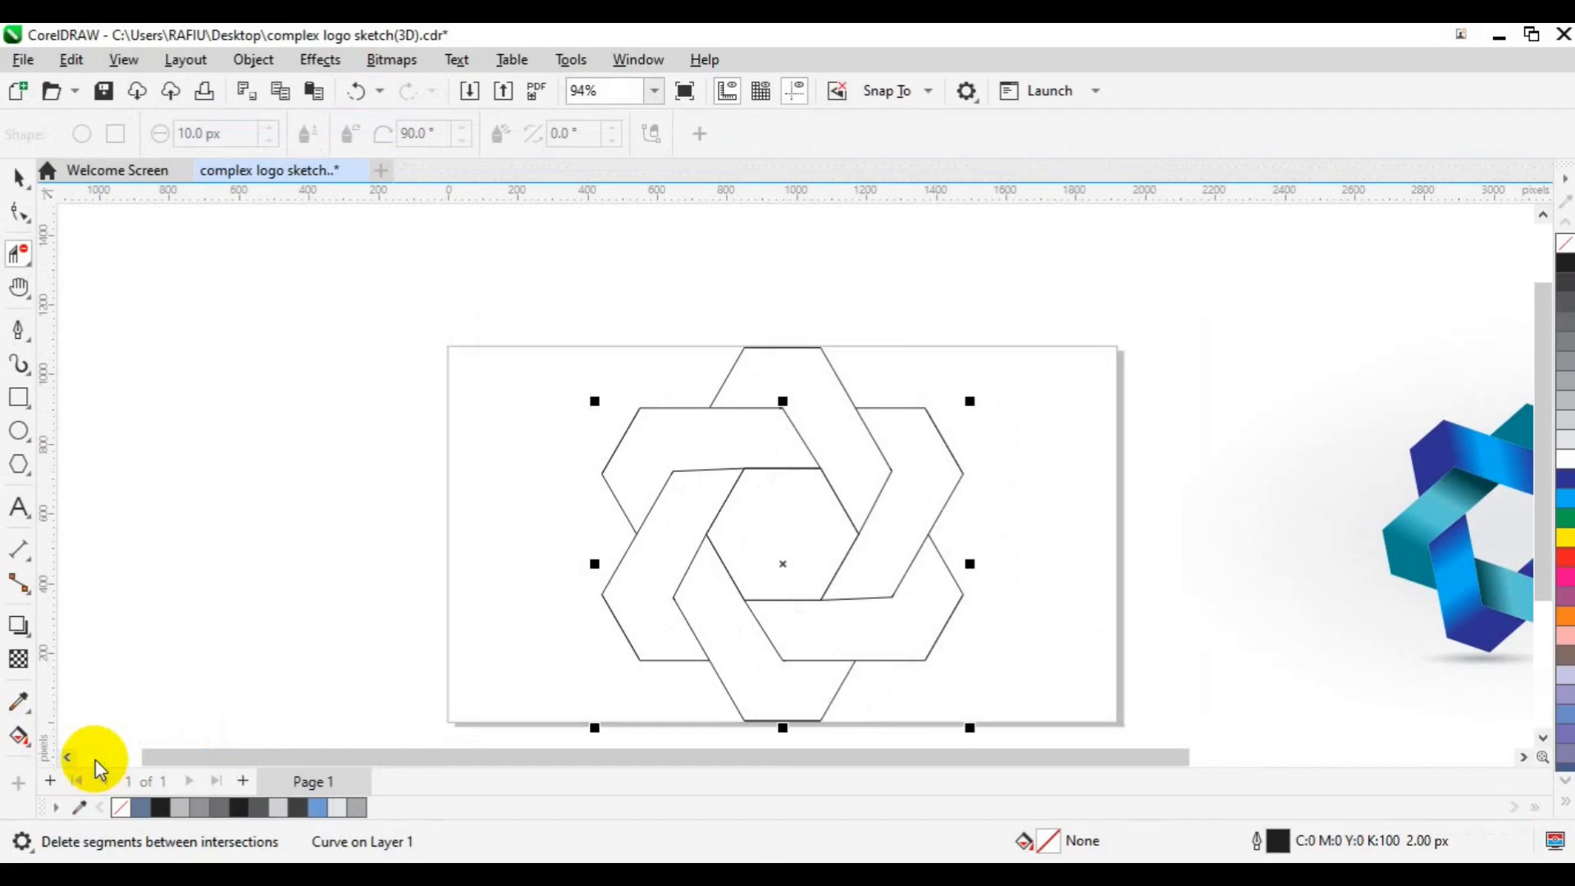
{"action": "left_click", "coordinate": [649, 458]}
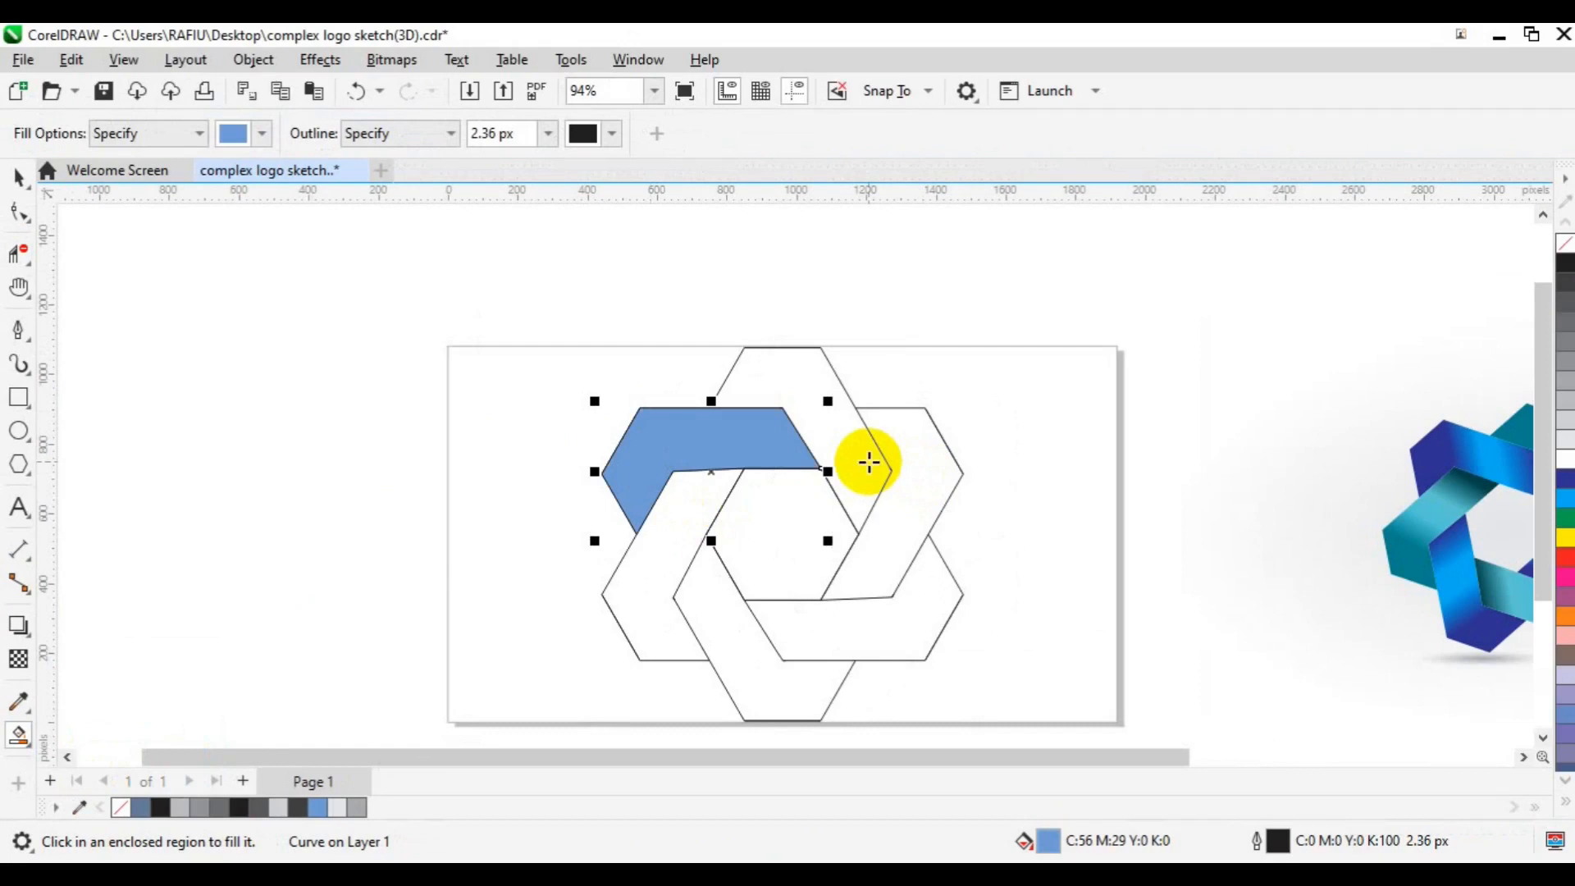
{"action": "left_click", "coordinate": [881, 482]}
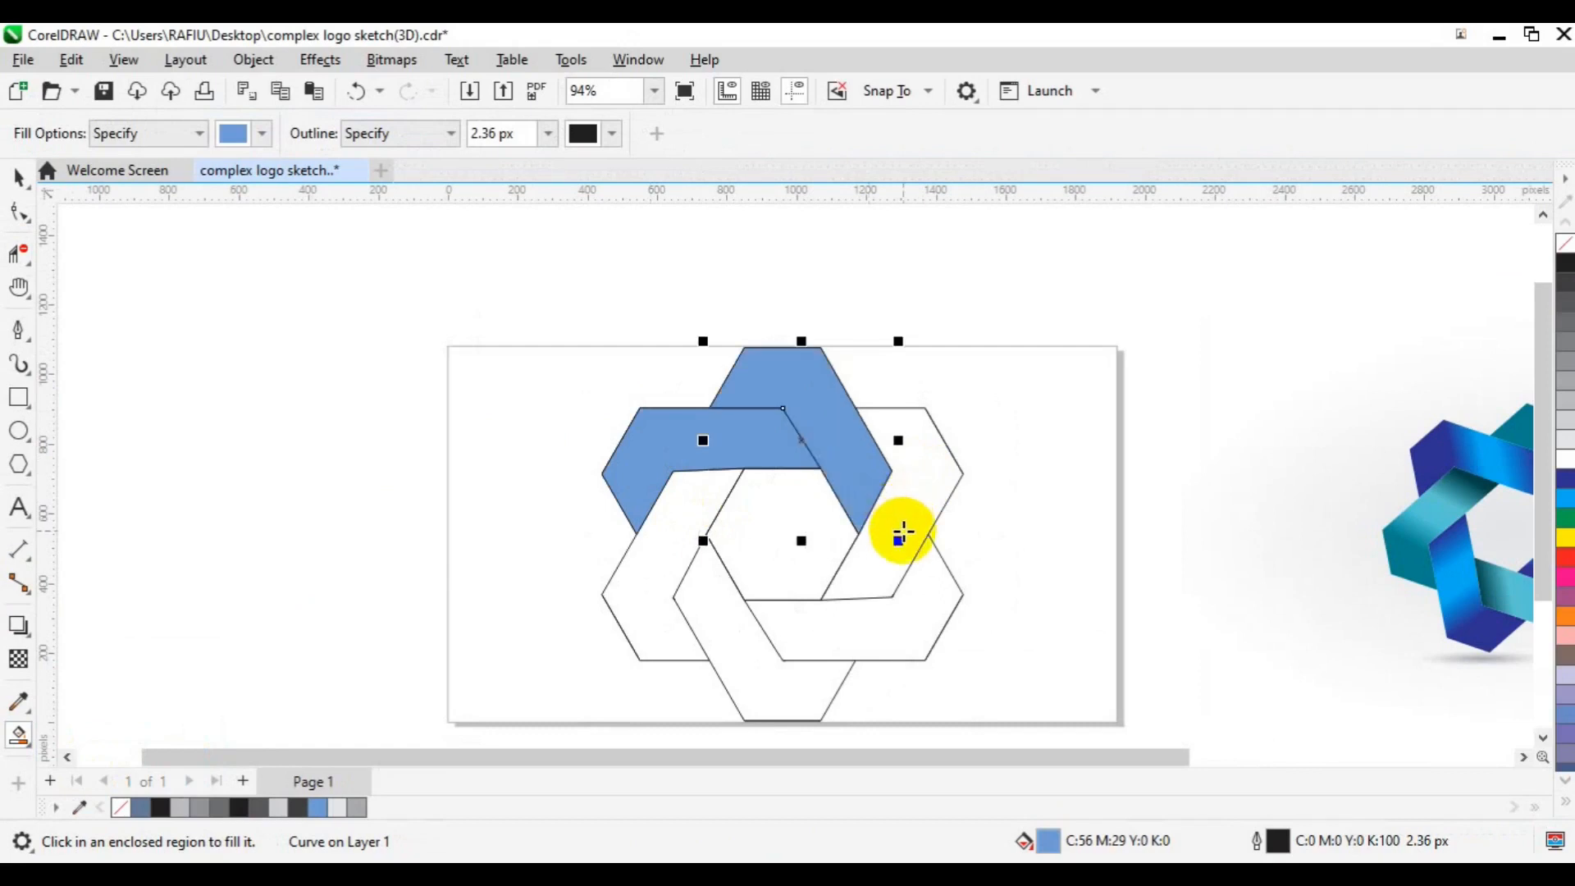
{"action": "left_click", "coordinate": [902, 535]}
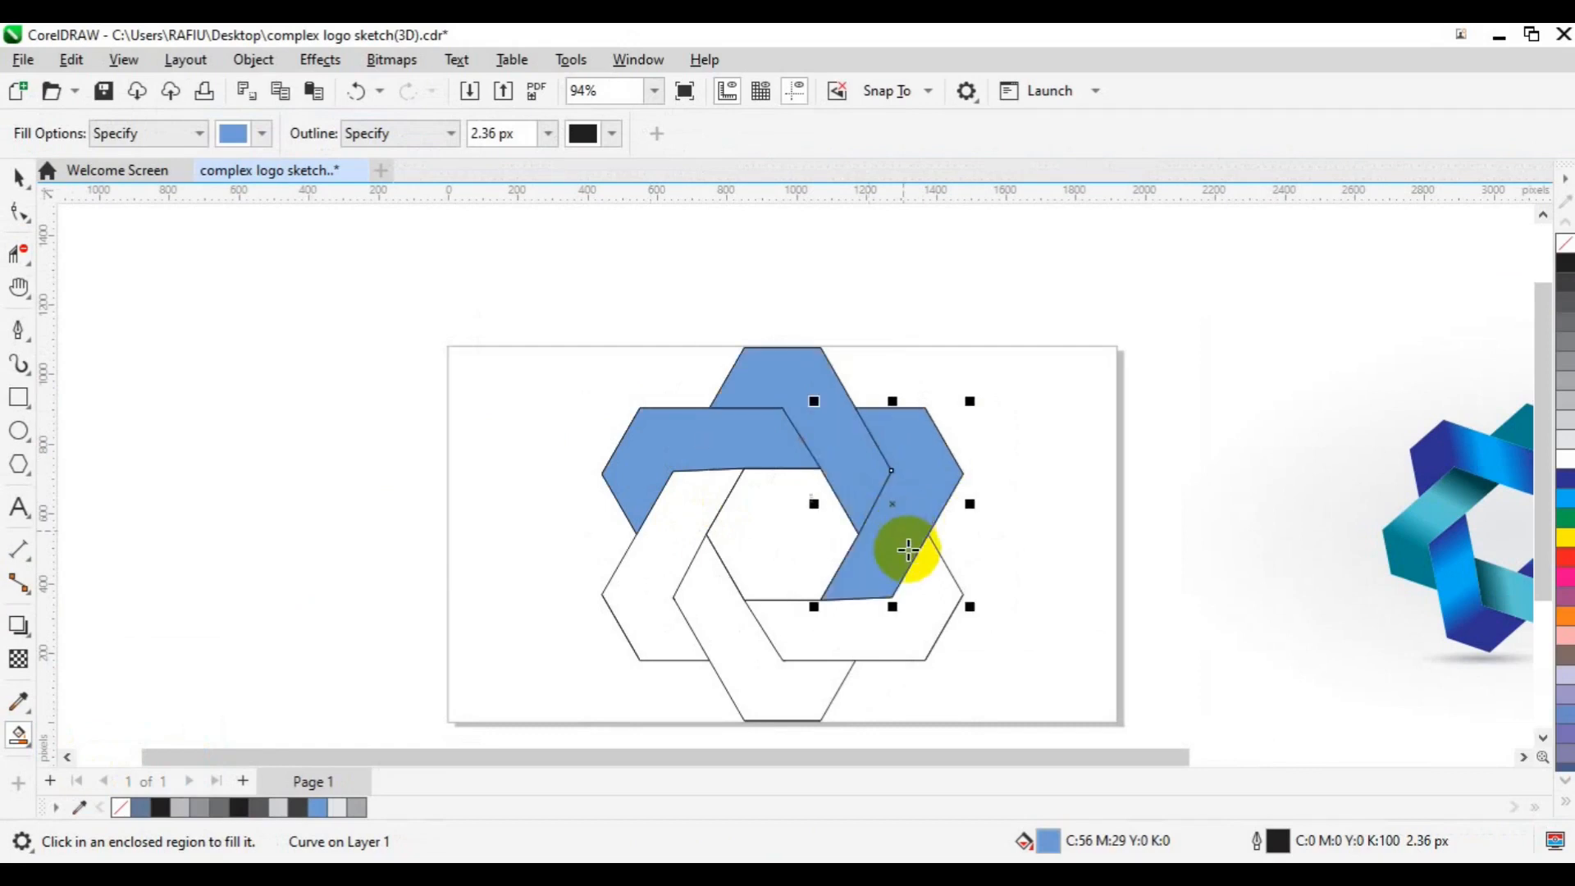
{"action": "left_click", "coordinate": [930, 619]}
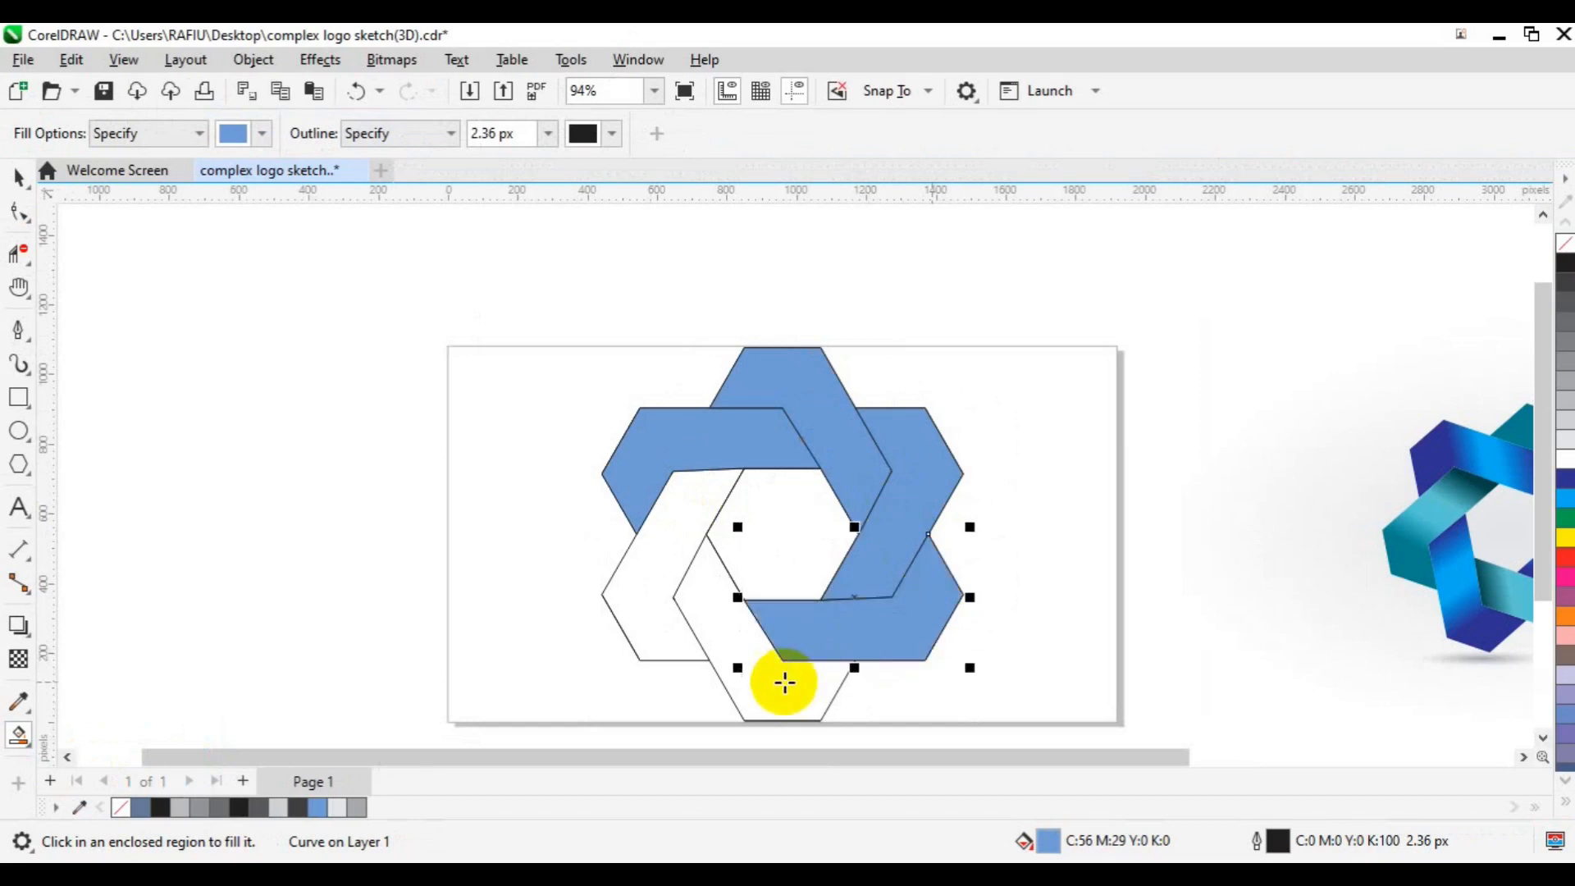
{"action": "left_click", "coordinate": [708, 663]}
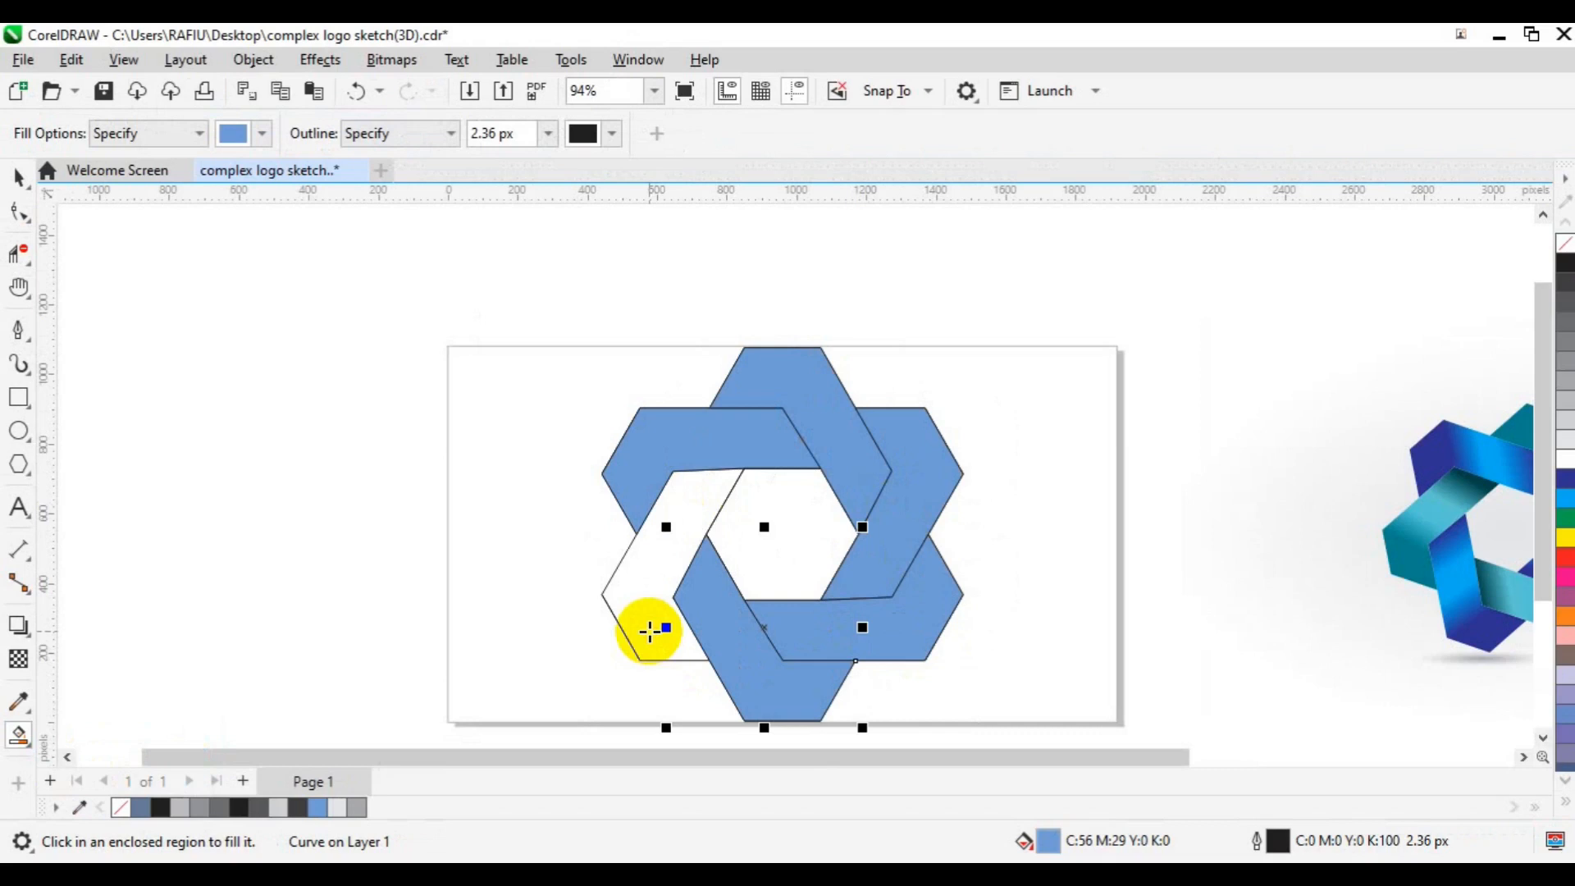
{"action": "left_click", "coordinate": [649, 631]}
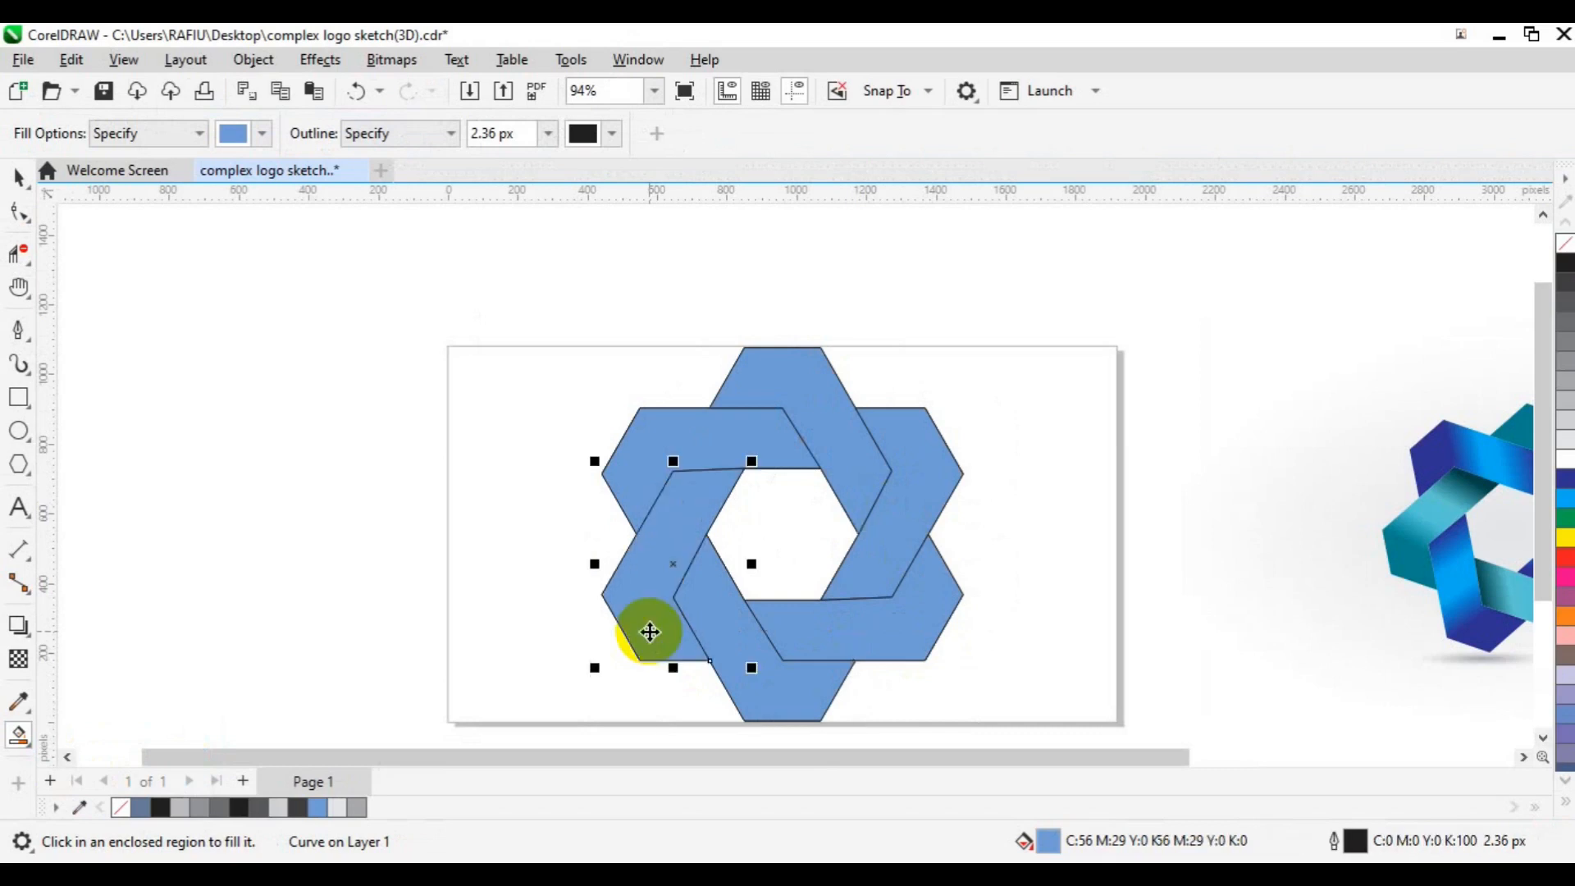
Select the six blue bands together and move them off the line sketch to the empty area beside the page.
{"action": "key", "text": "space"}
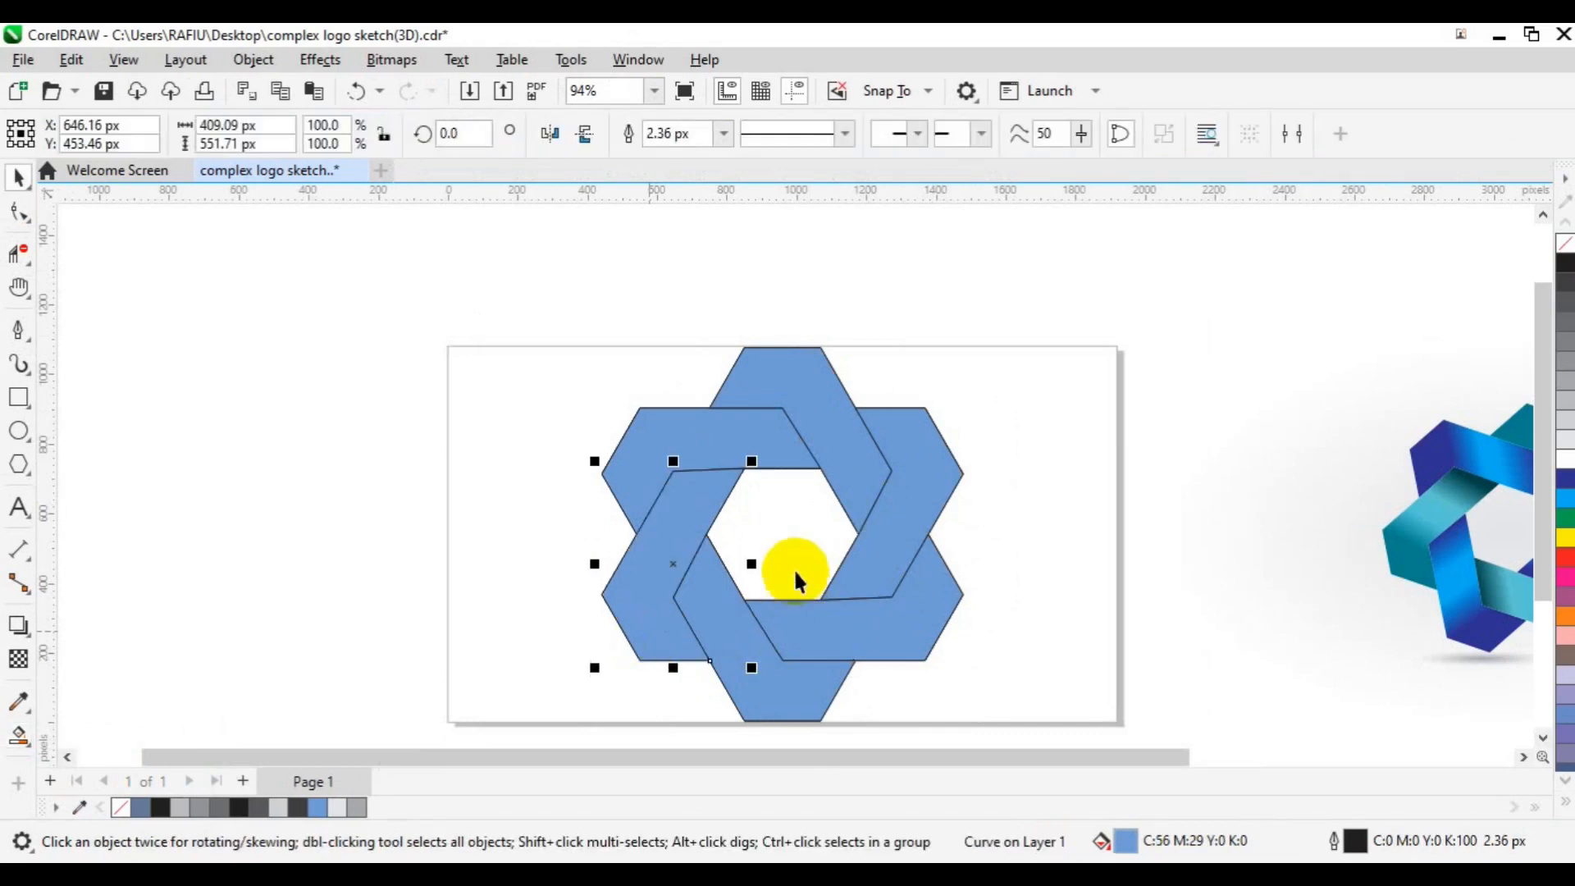
{"action": "left_click", "coordinate": [799, 688], "text": "shift"}
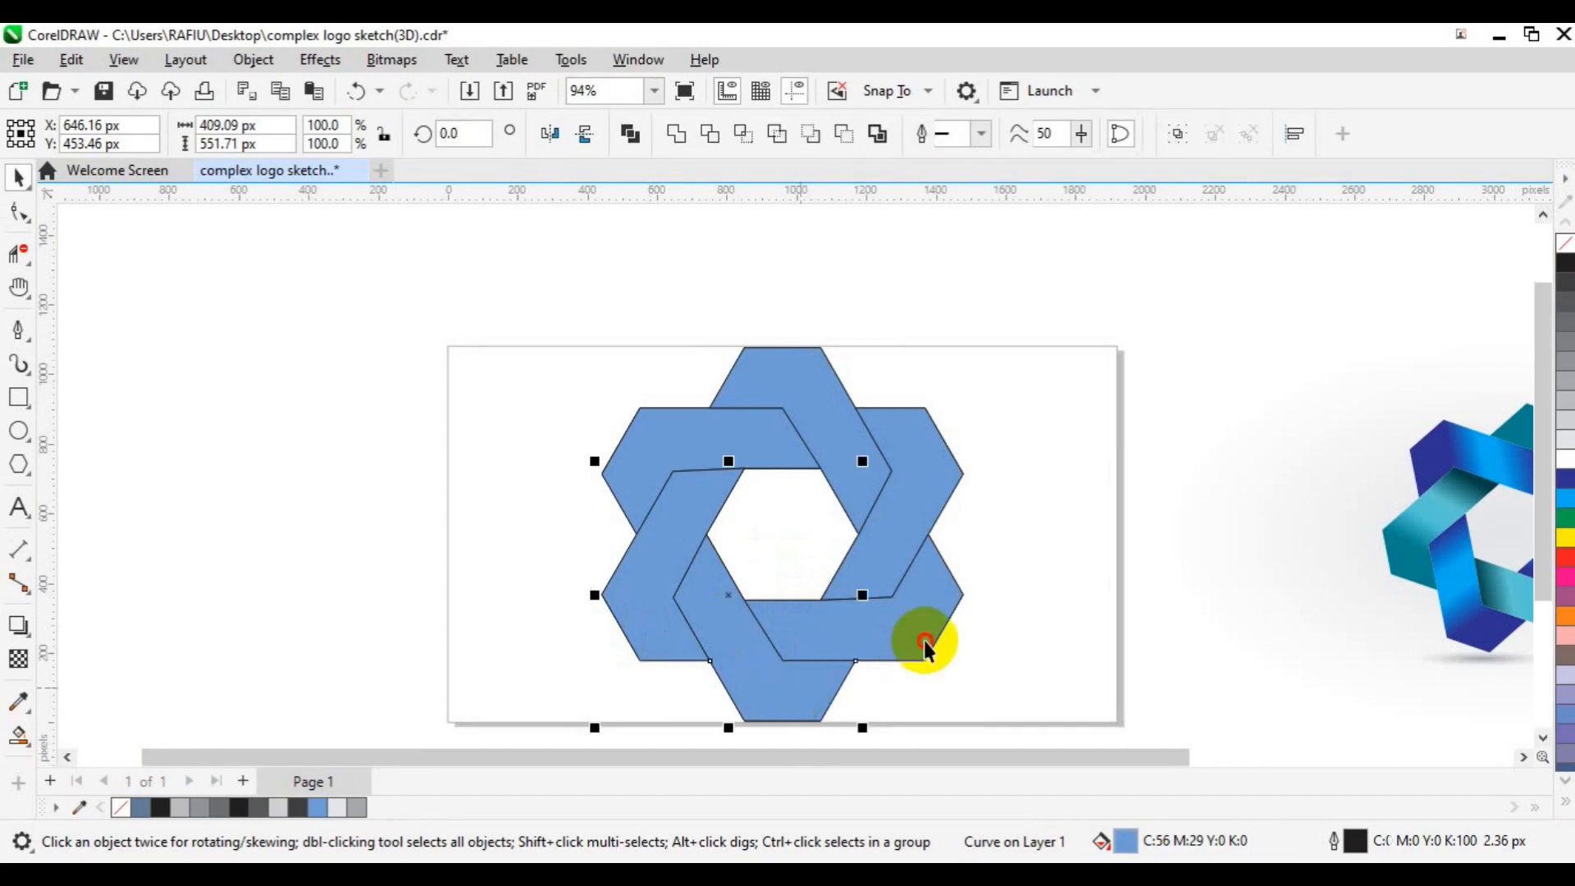
{"action": "left_click", "coordinate": [917, 468], "text": "shift"}
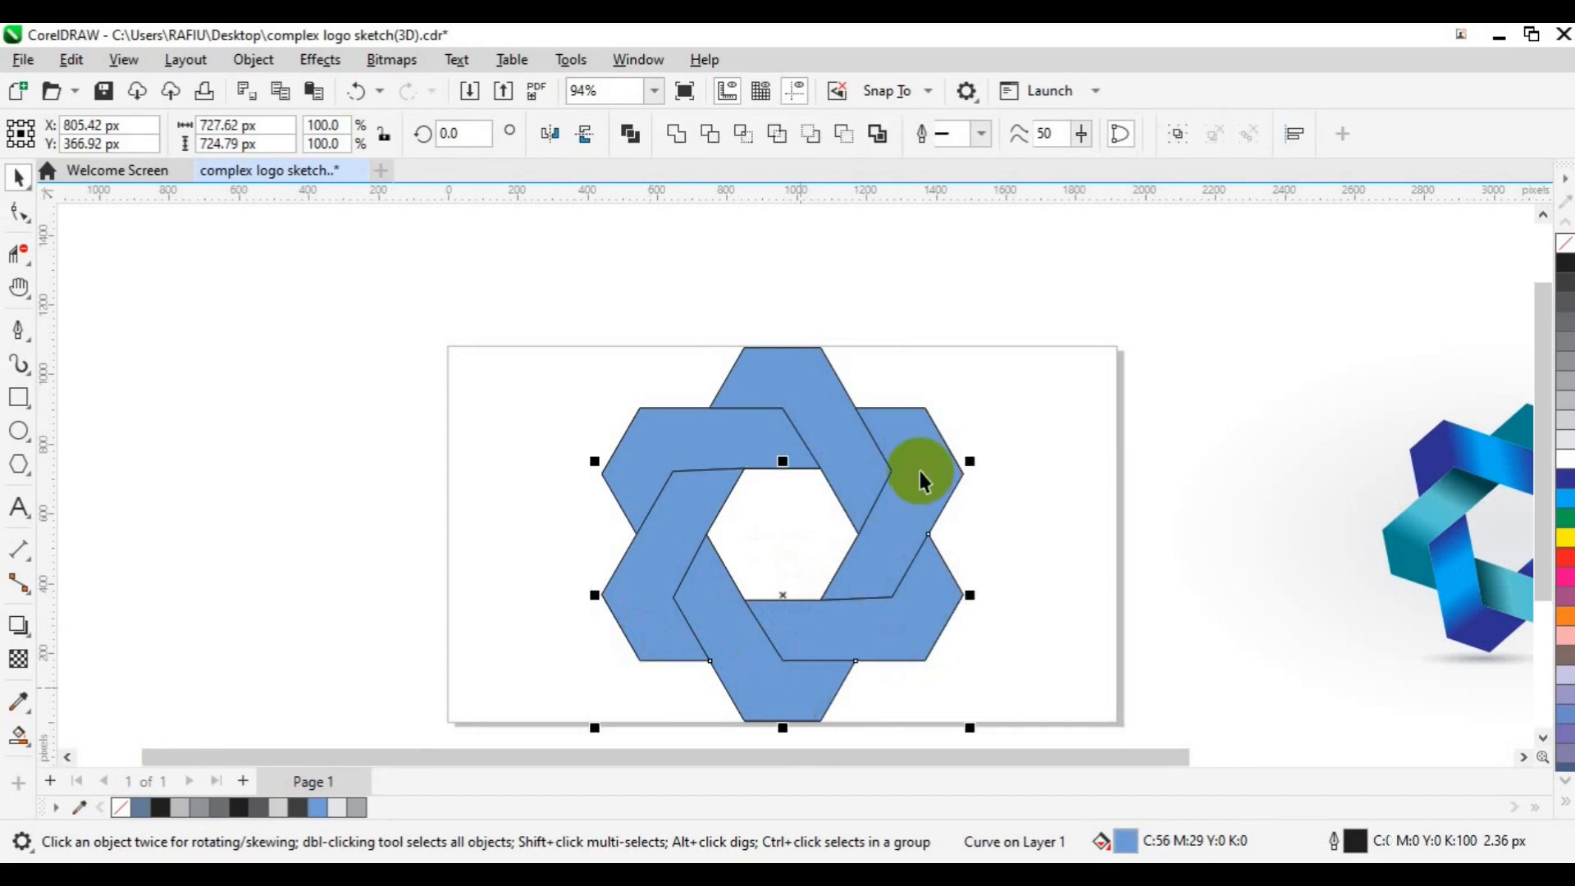
{"action": "left_click", "coordinate": [809, 402], "text": "shift"}
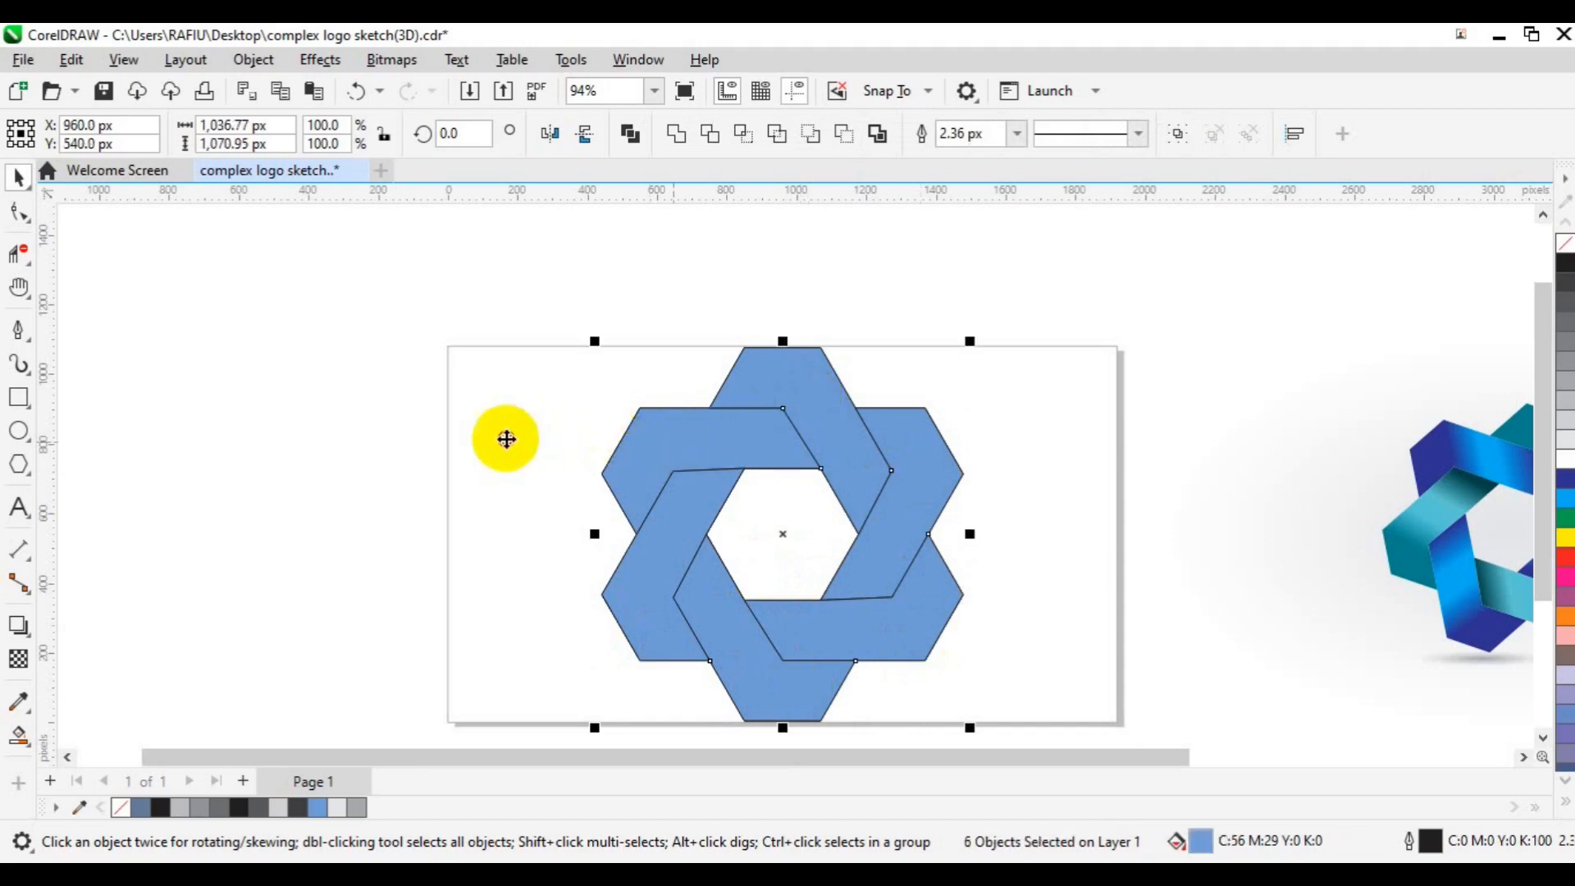
{"action": "left_click", "coordinate": [288, 414]}
{"action": "left_click_drag", "start_coordinate": [289, 414], "coordinate": [182, 398]}
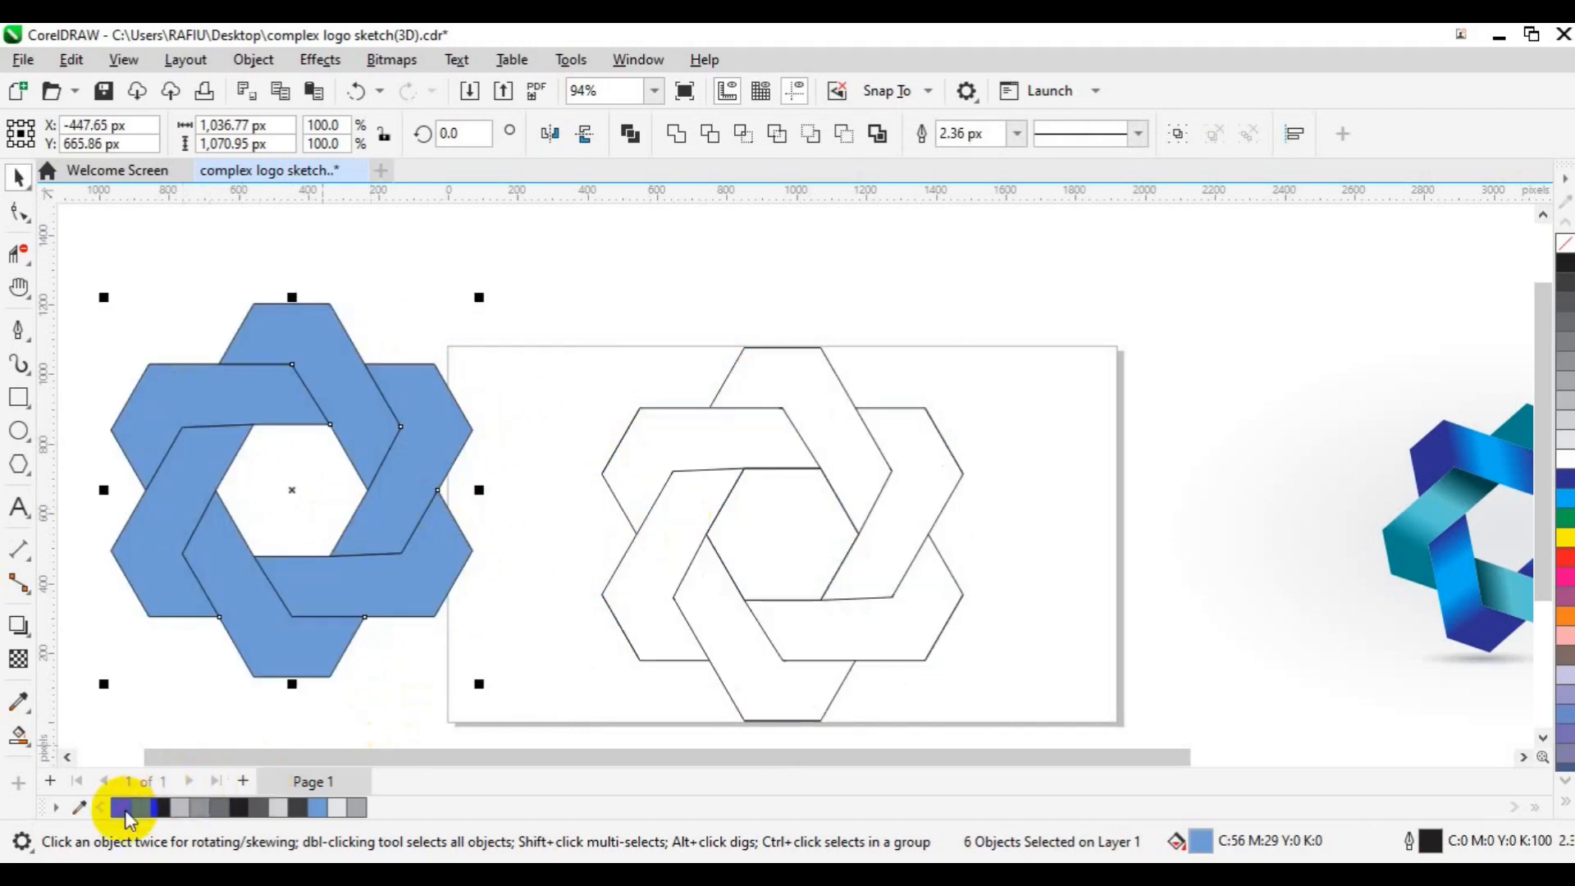
Remove the outline from the six blue bands and group them.
{"action": "right_click", "coordinate": [123, 809]}
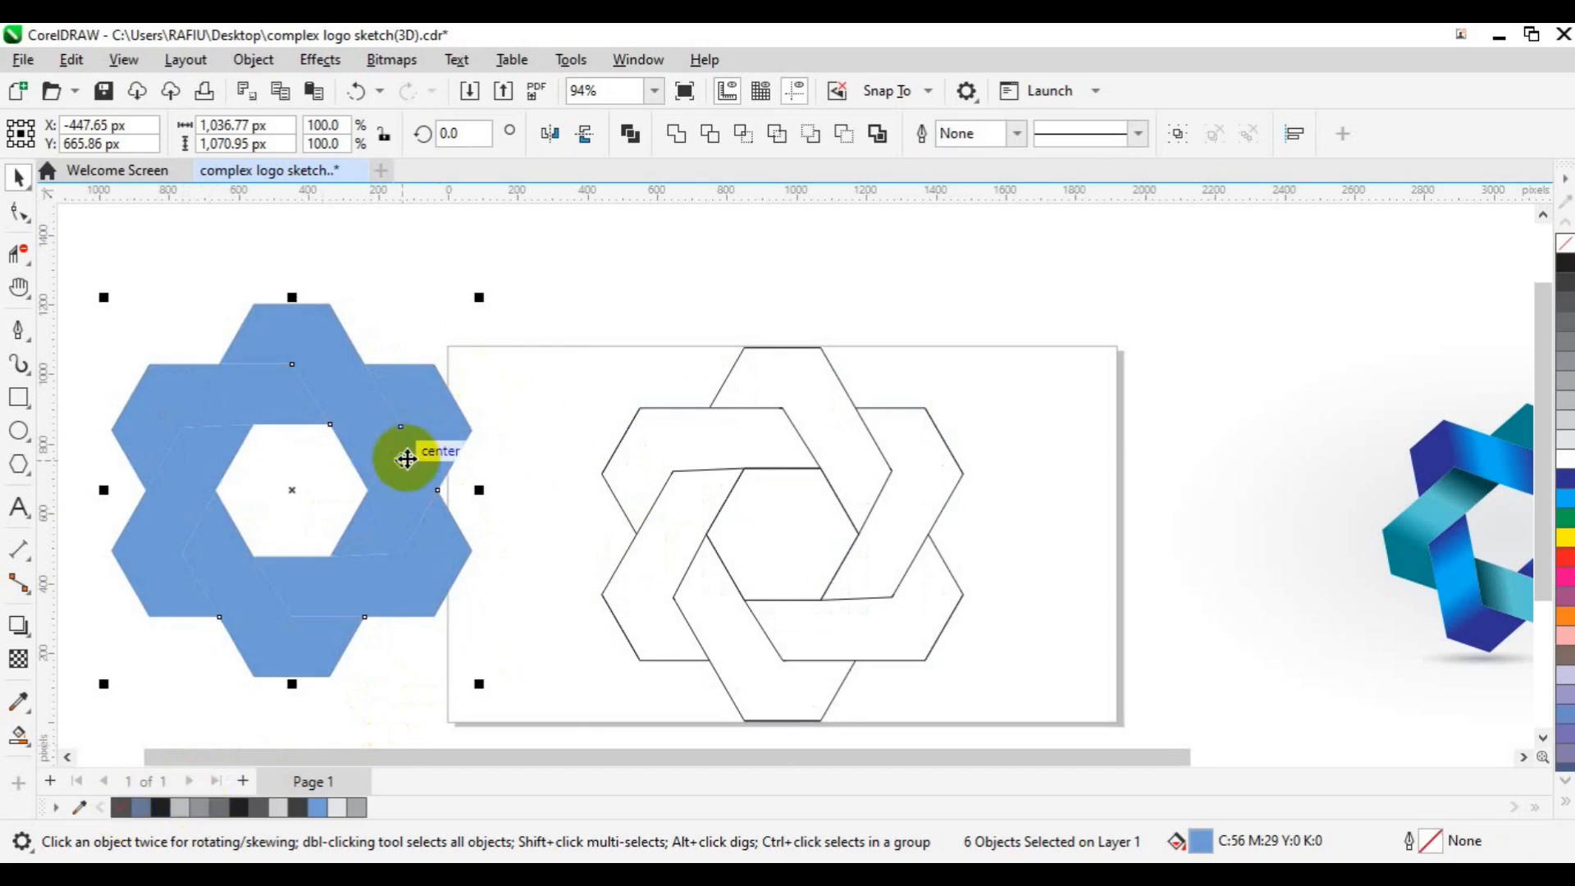
{"action": "left_click", "coordinate": [1178, 138]}
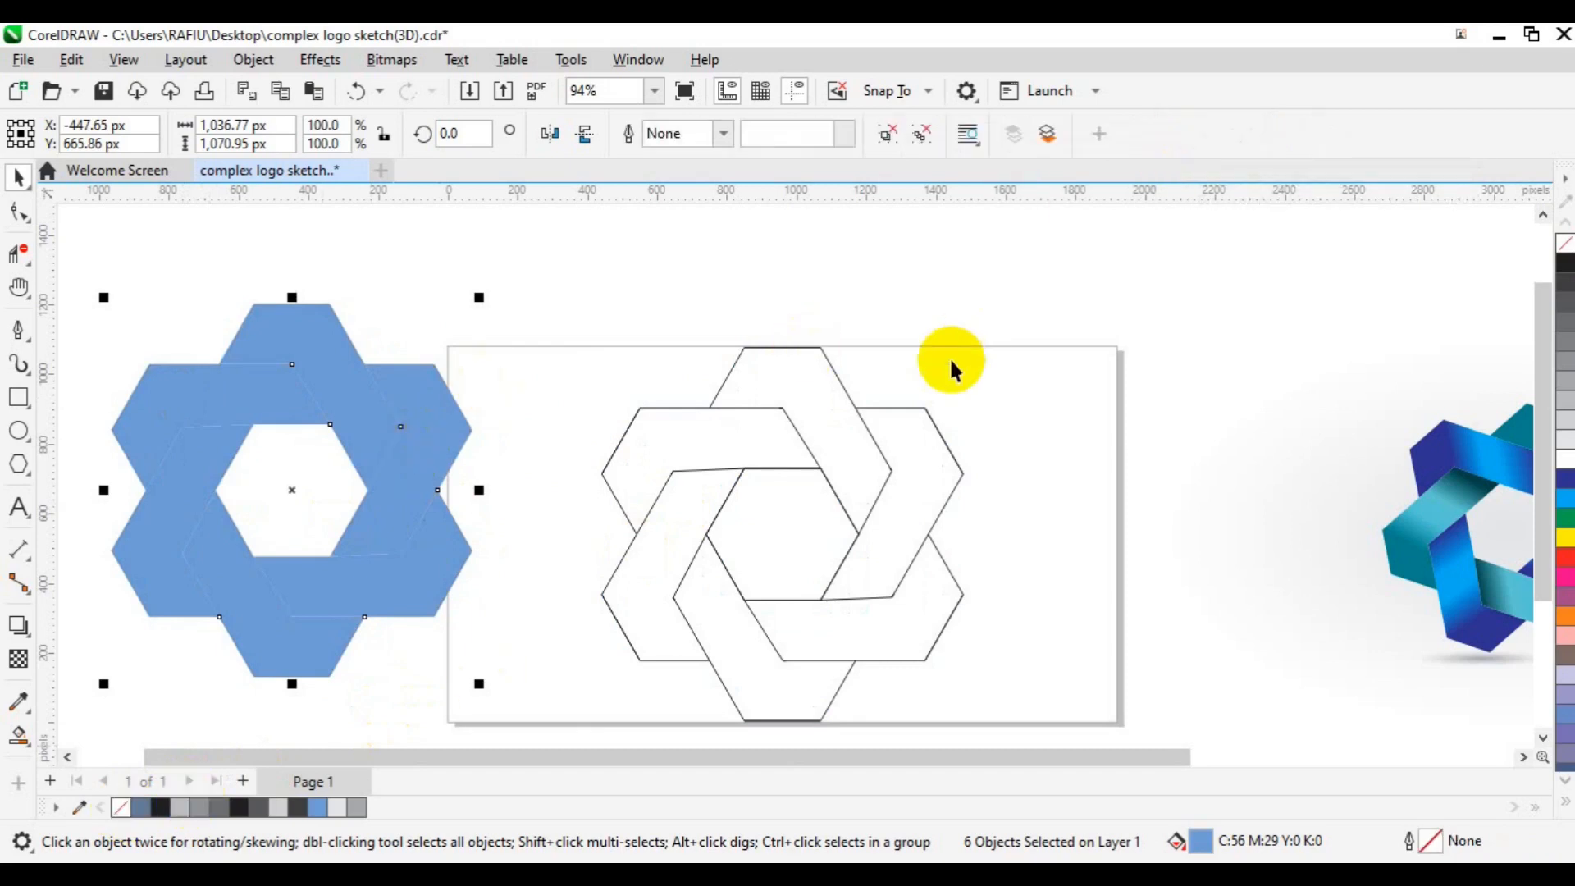
{"action": "key", "text": "ctrl+g"}
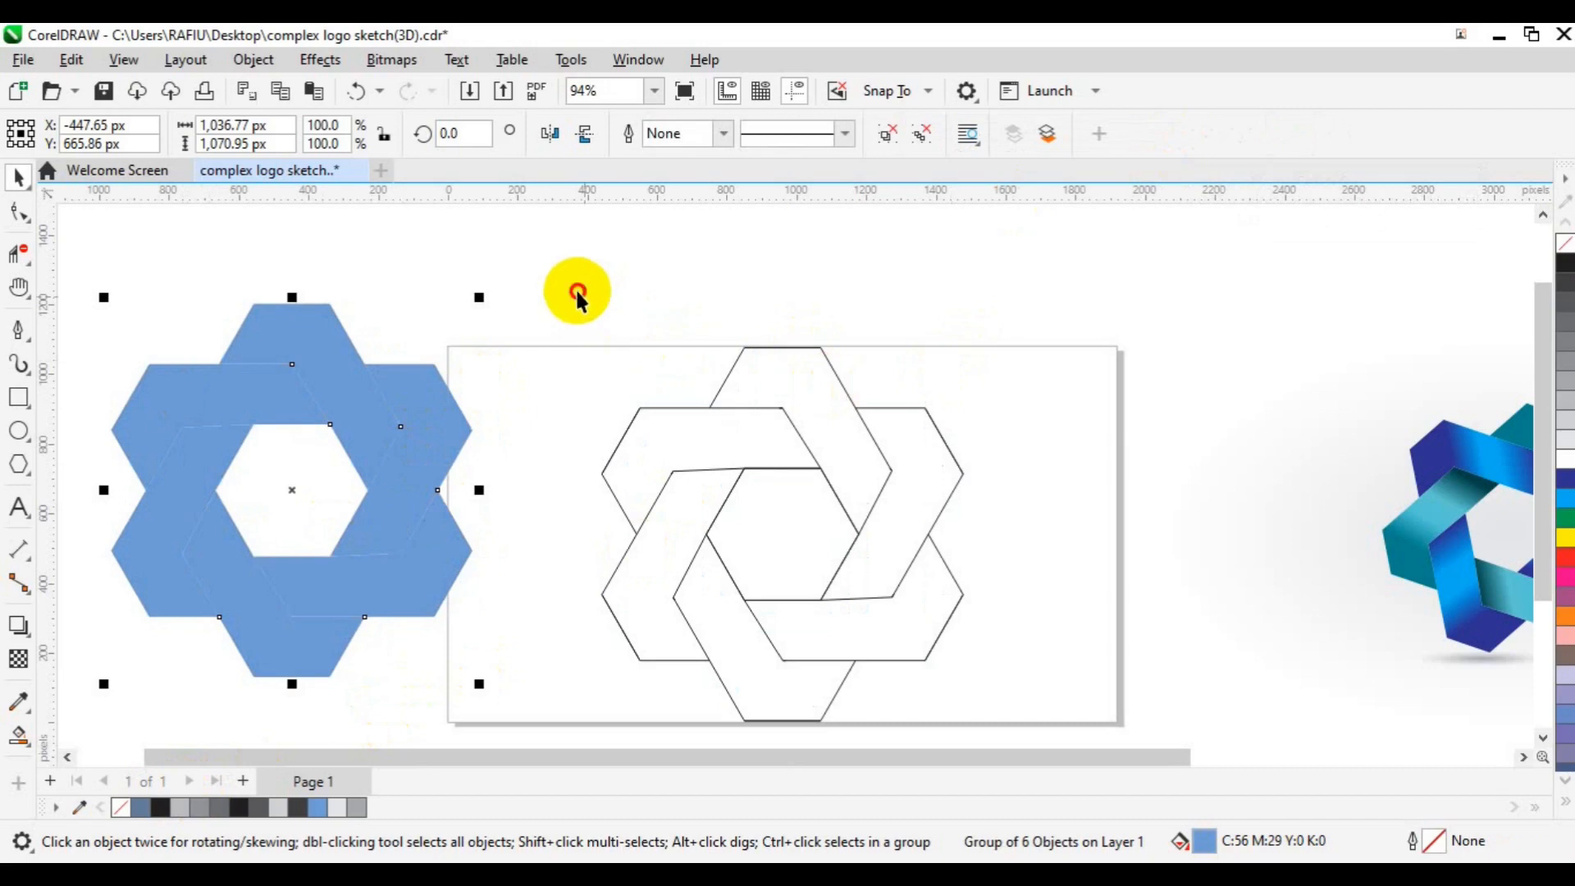
Select all the lines of the construction sketch on the page and delete them.
{"action": "left_click", "coordinate": [969, 645]}
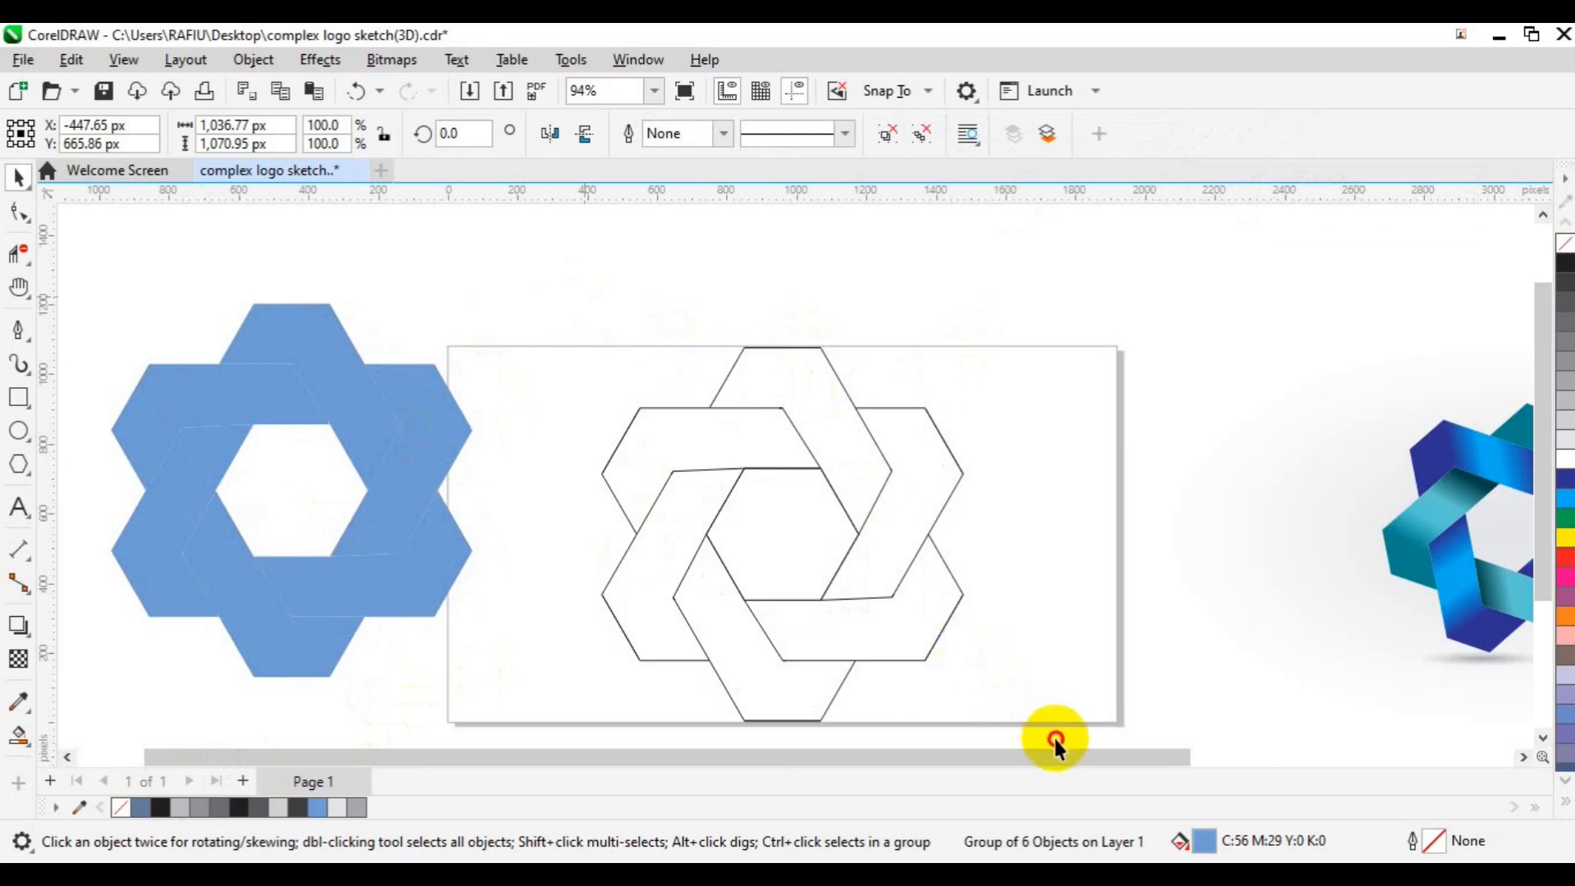
{"action": "left_click_drag", "start_coordinate": [1068, 743], "coordinate": [1086, 738]}
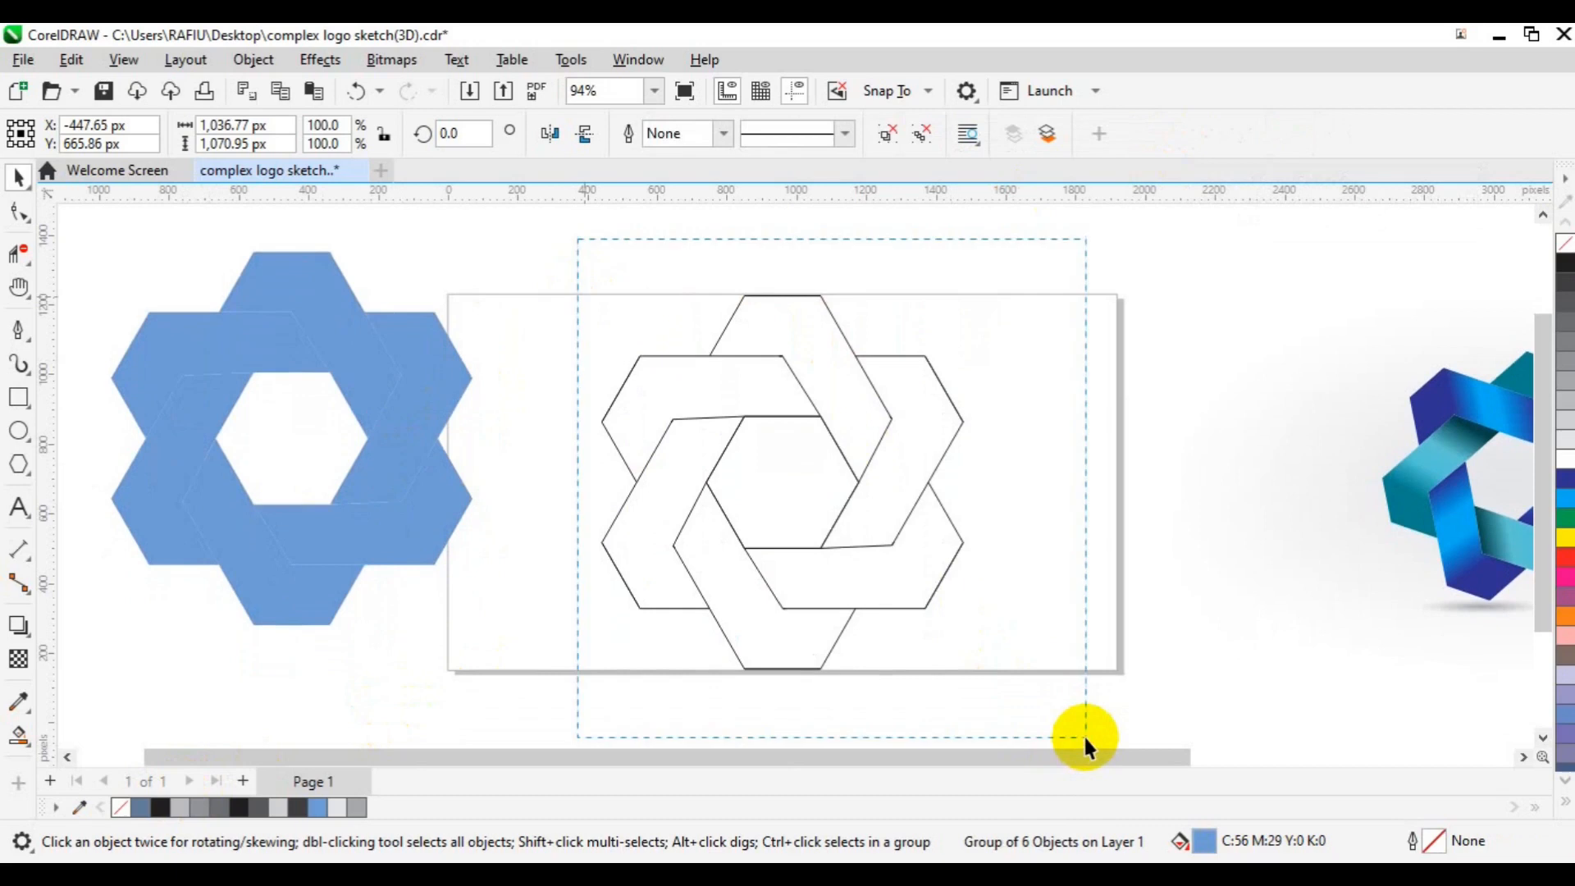
{"action": "key", "text": "ctrl+u"}
{"action": "key", "text": "Delete"}
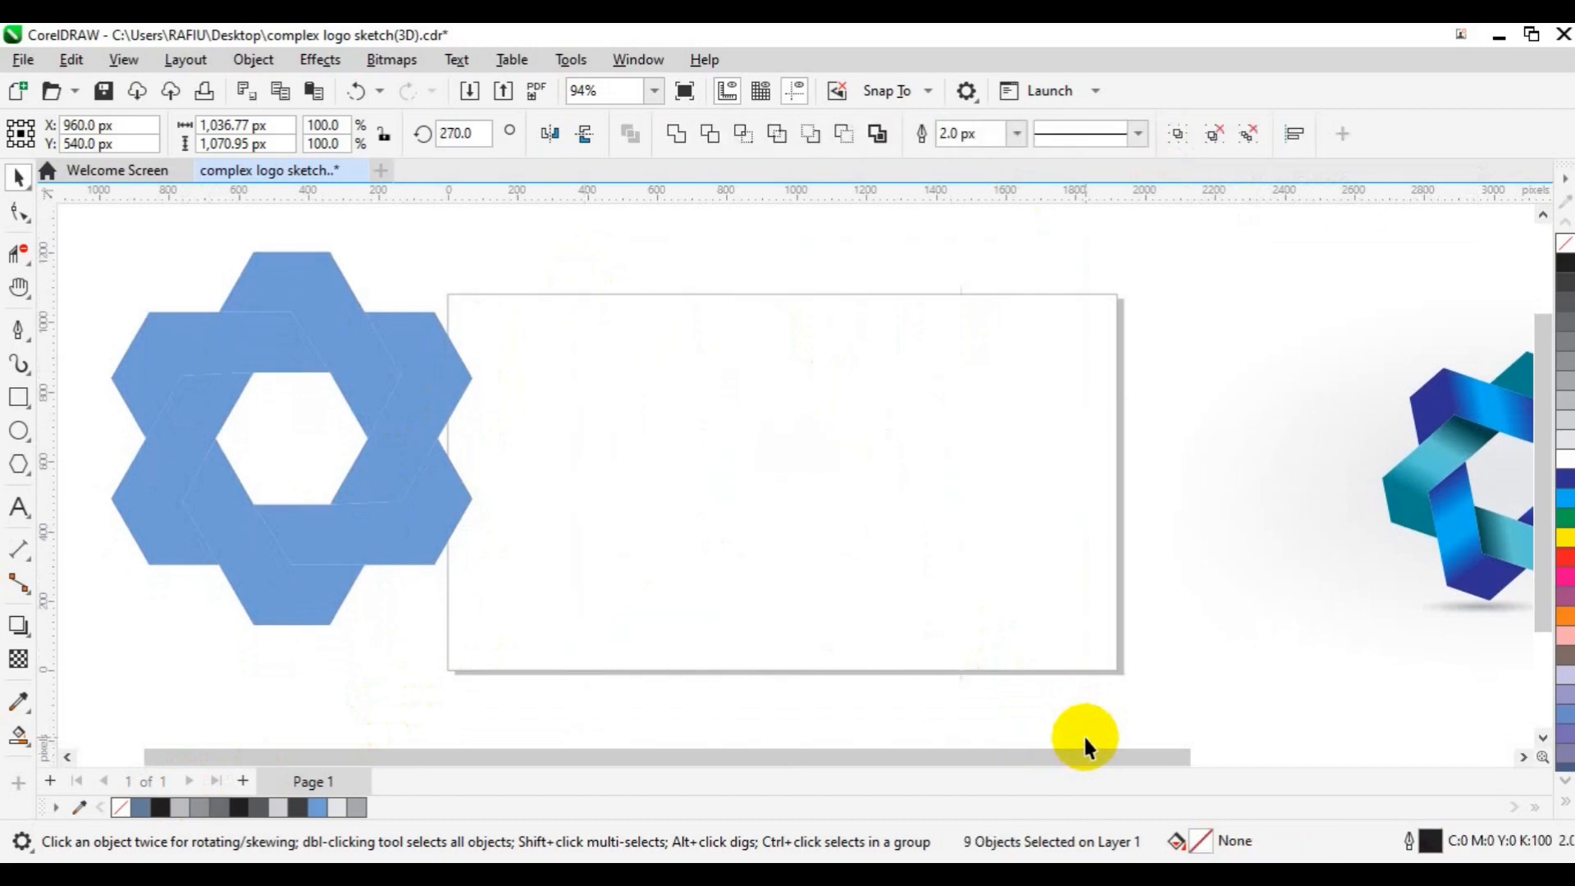
Center the blue band group on the page and scale it about its center to 62.3%, about 646 × 667 px.
{"action": "left_click", "coordinate": [393, 560]}
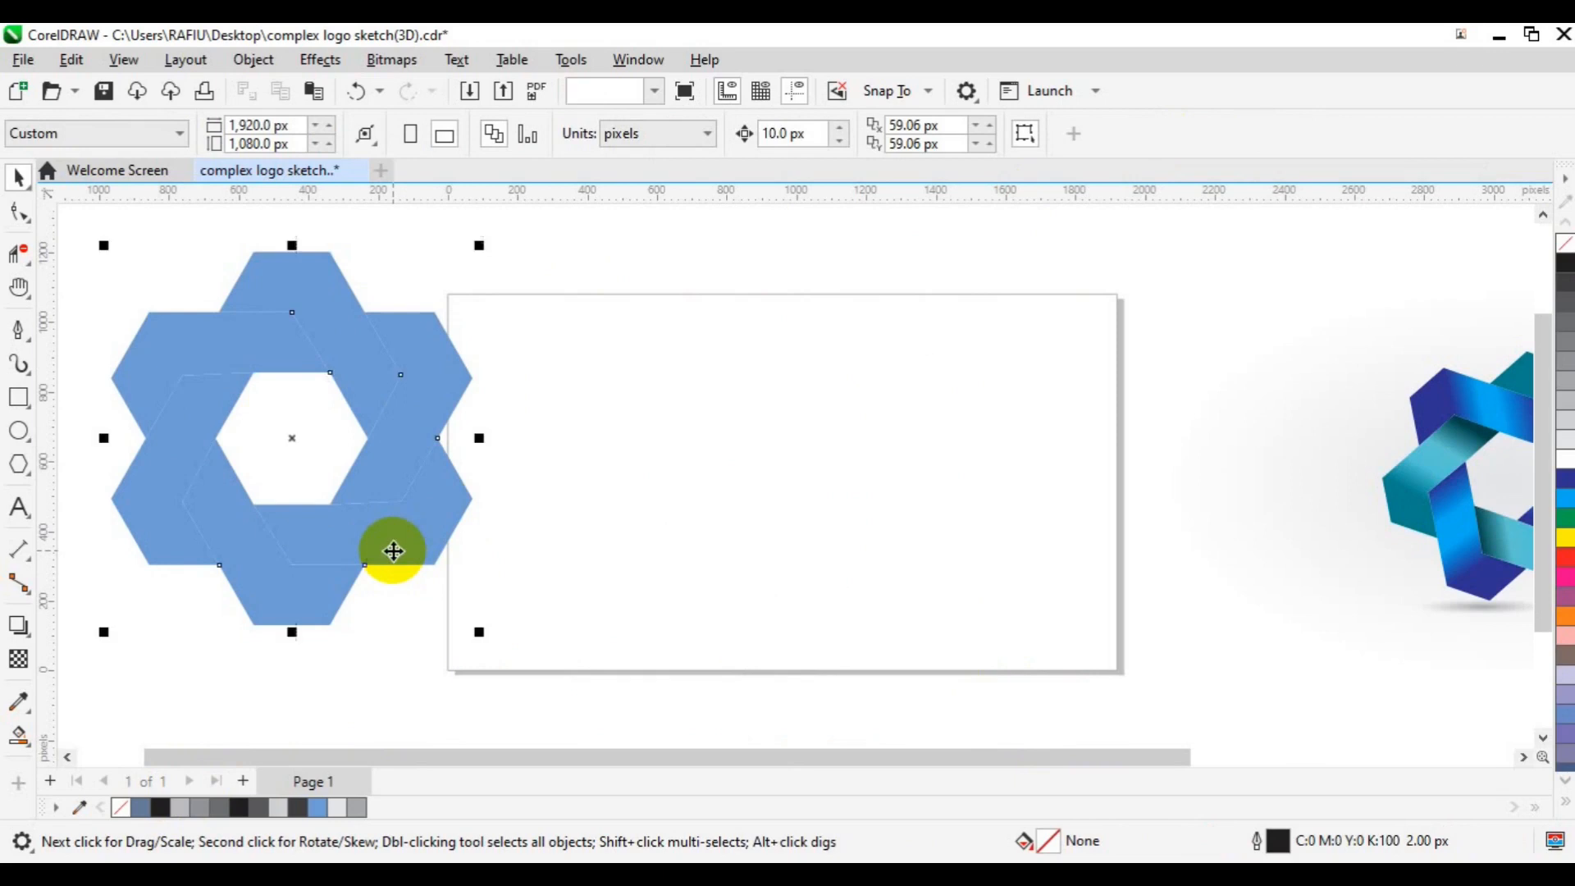
{"action": "key", "text": "p"}
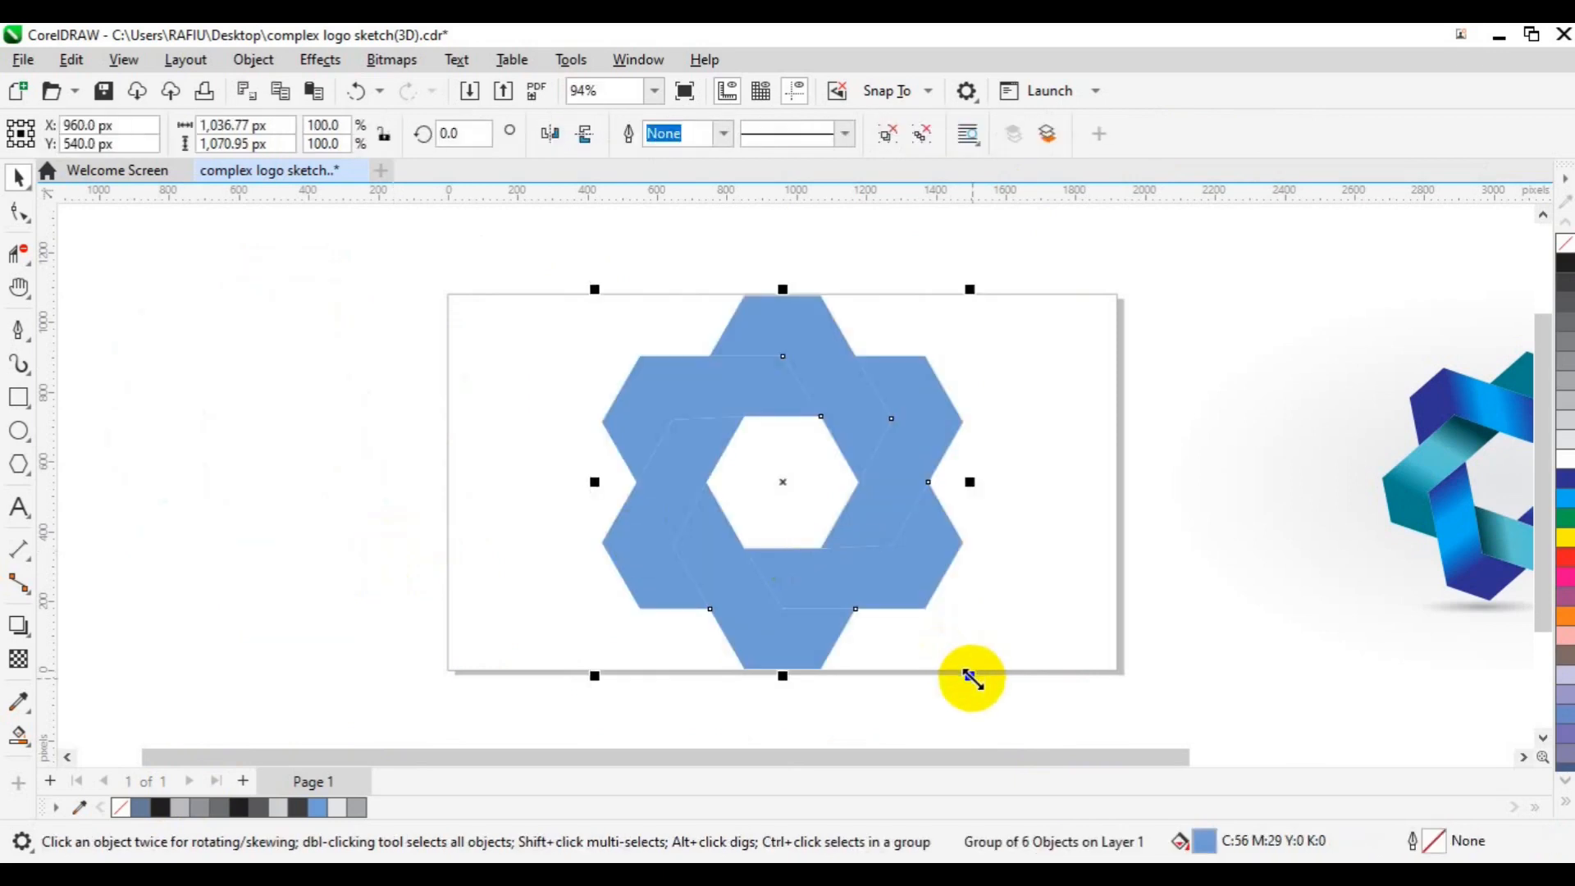
{"action": "left_click_drag", "start_coordinate": [971, 678], "coordinate": [918, 604]}
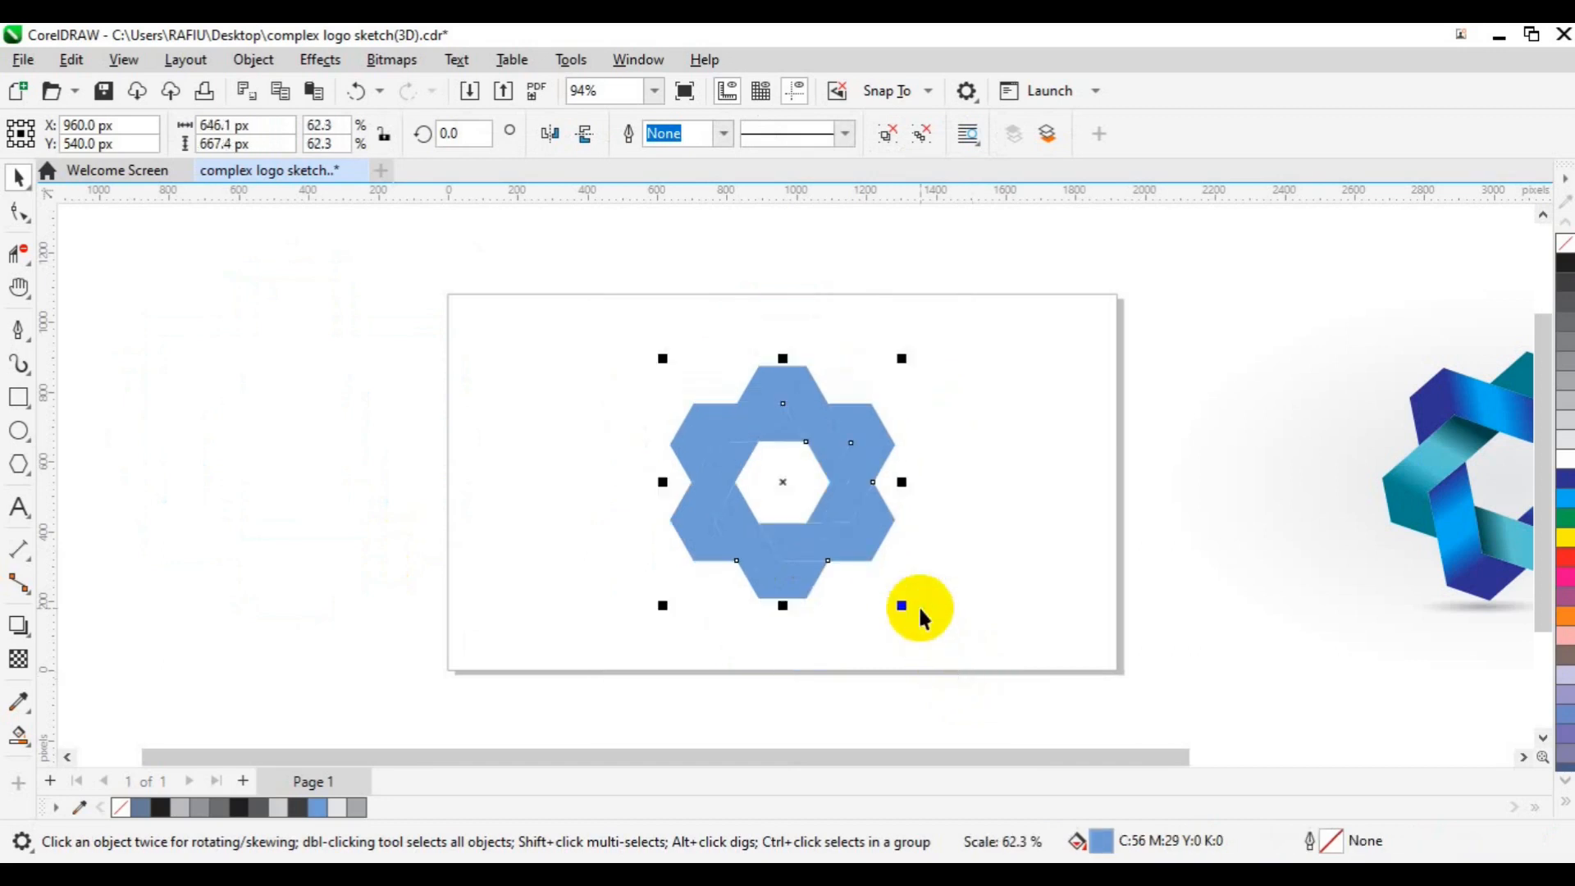
Ungroup the blue logo into its six separate bands and deselect them.
{"action": "left_click", "coordinate": [923, 138]}
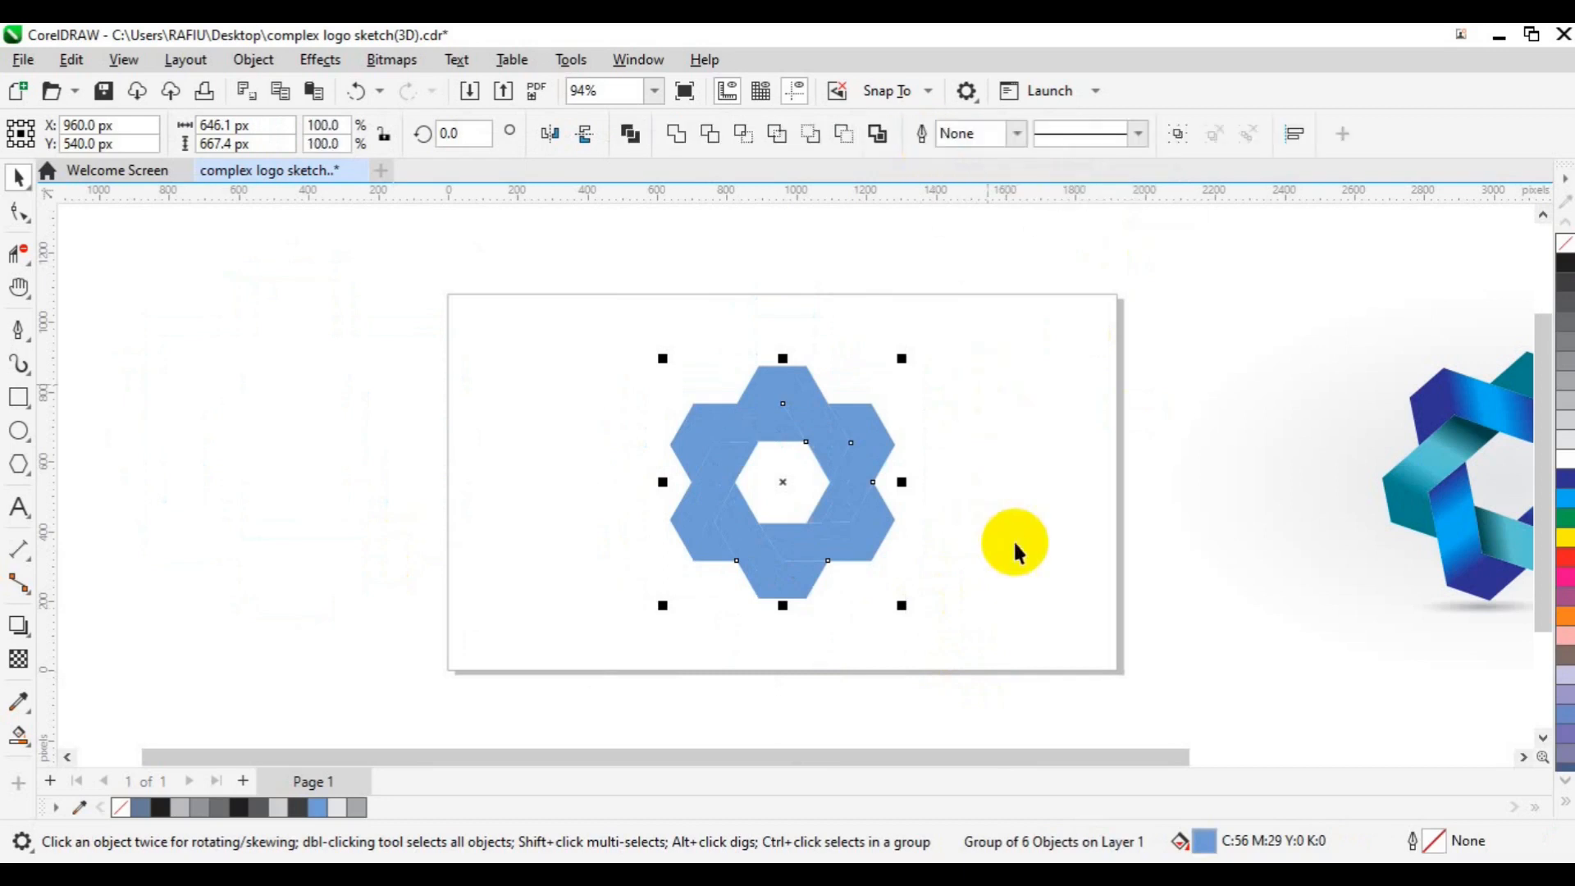
{"action": "left_click", "coordinate": [981, 737]}
{"action": "left_click_drag", "start_coordinate": [1012, 761], "coordinate": [1150, 763]}
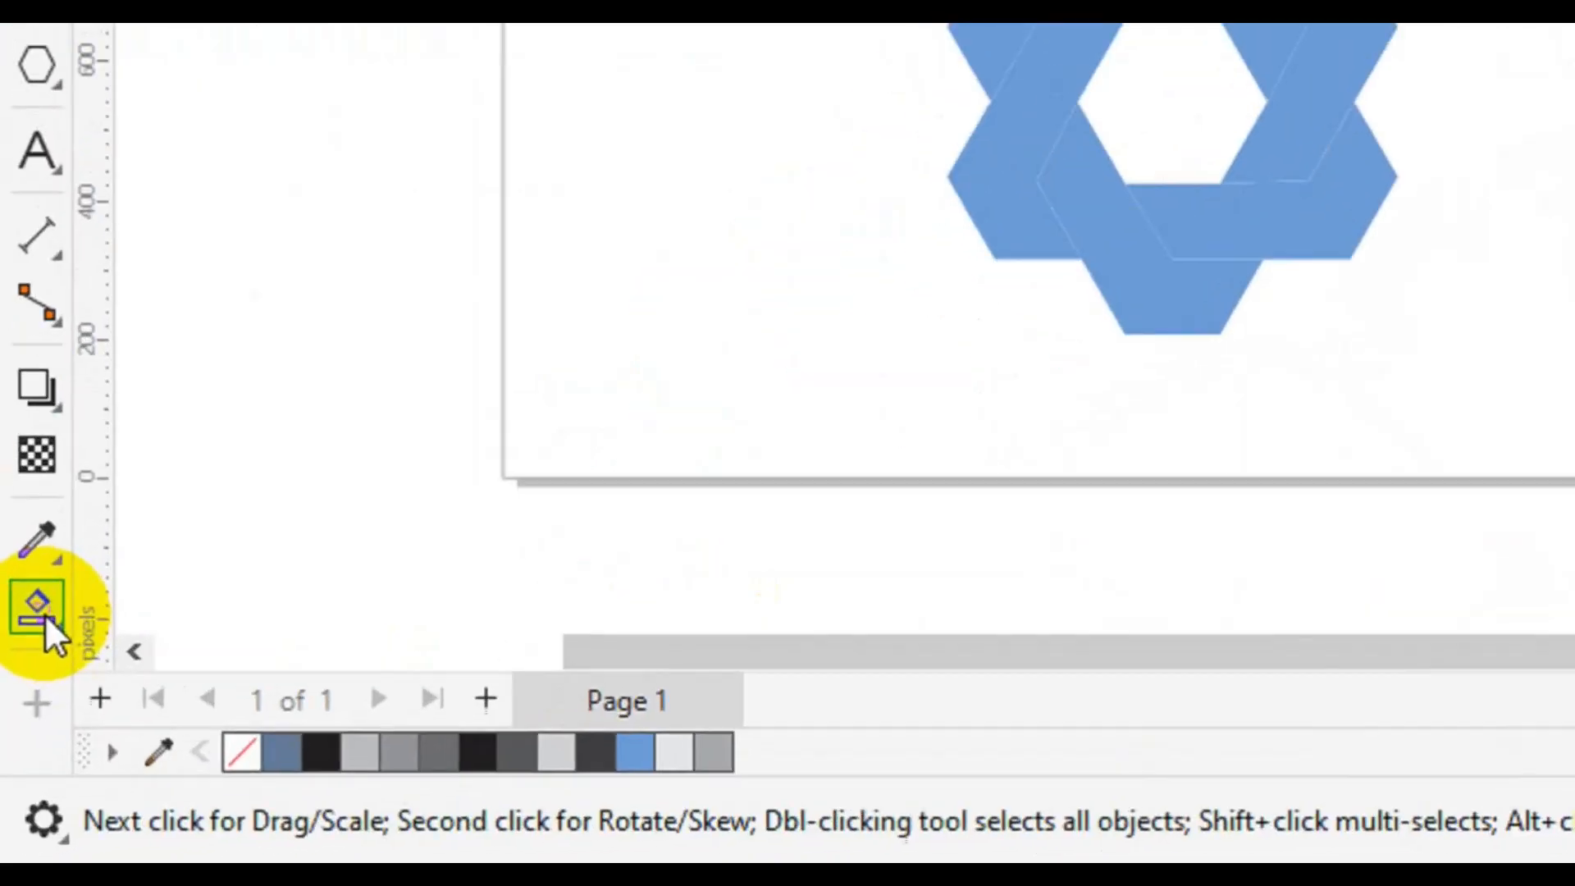
With Interactive Fill, copy the teal gradient fill from the reference logo's top band onto the new logo's top band.
{"action": "left_click", "coordinate": [44, 614]}
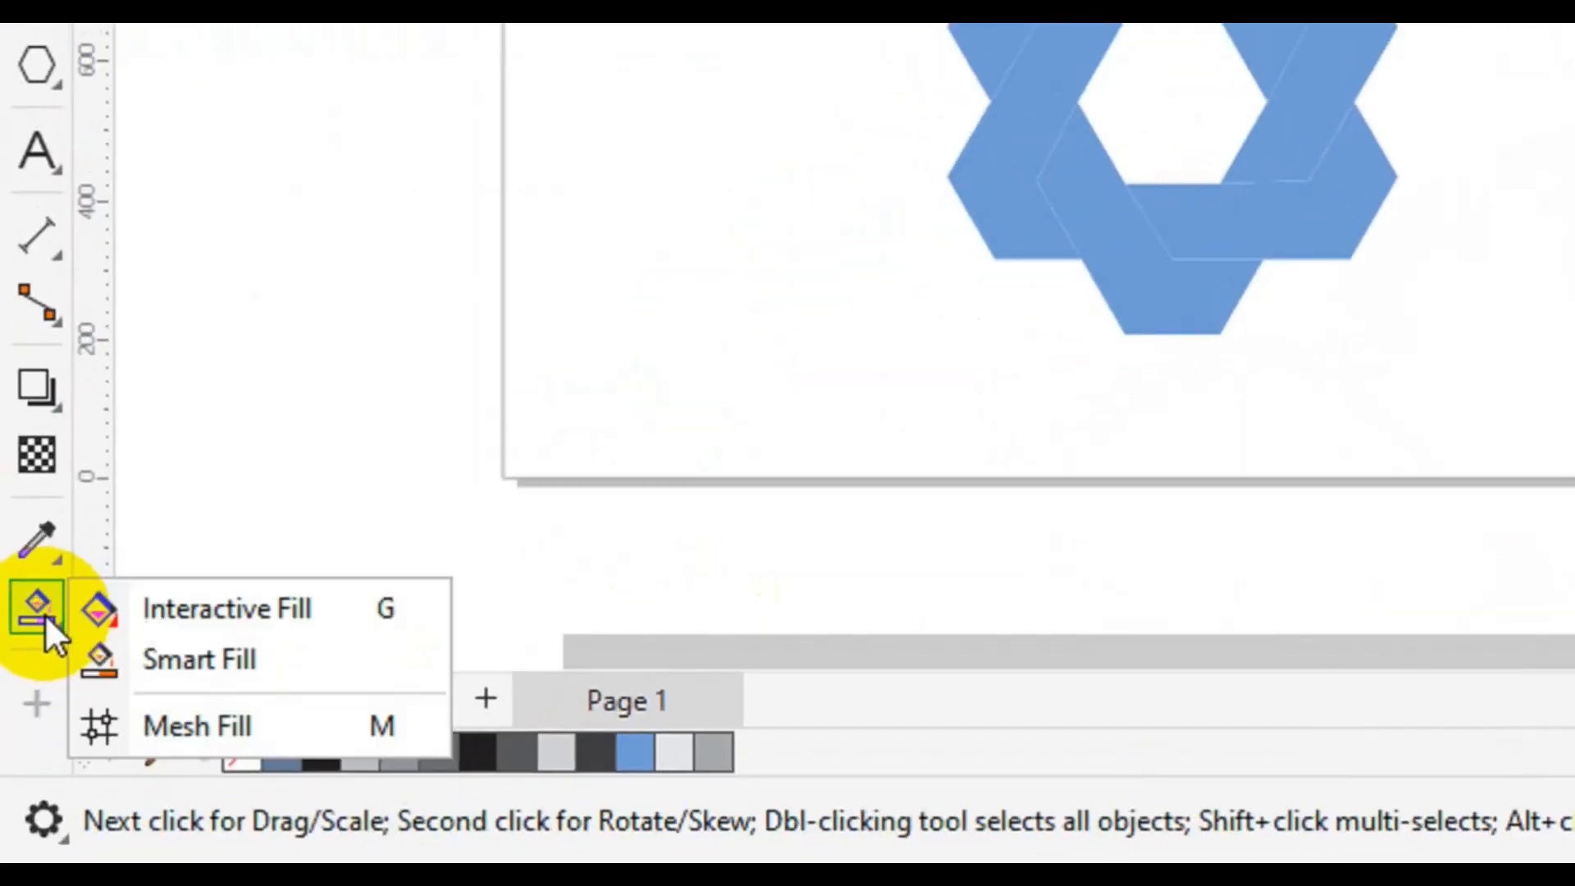
{"action": "left_click", "coordinate": [186, 612]}
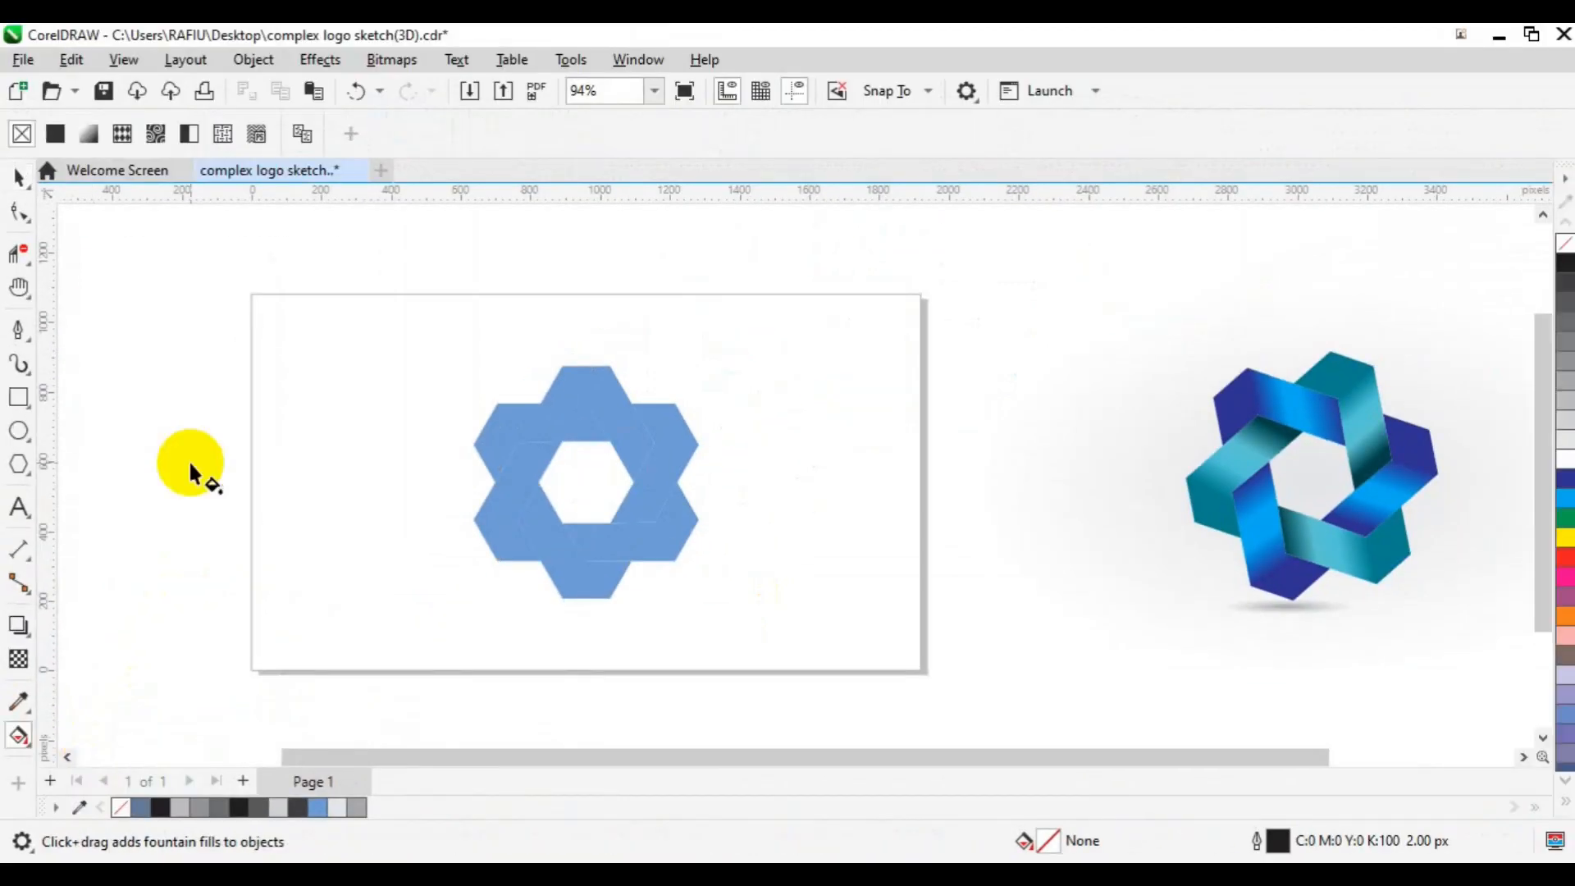
{"action": "left_click", "coordinate": [304, 138]}
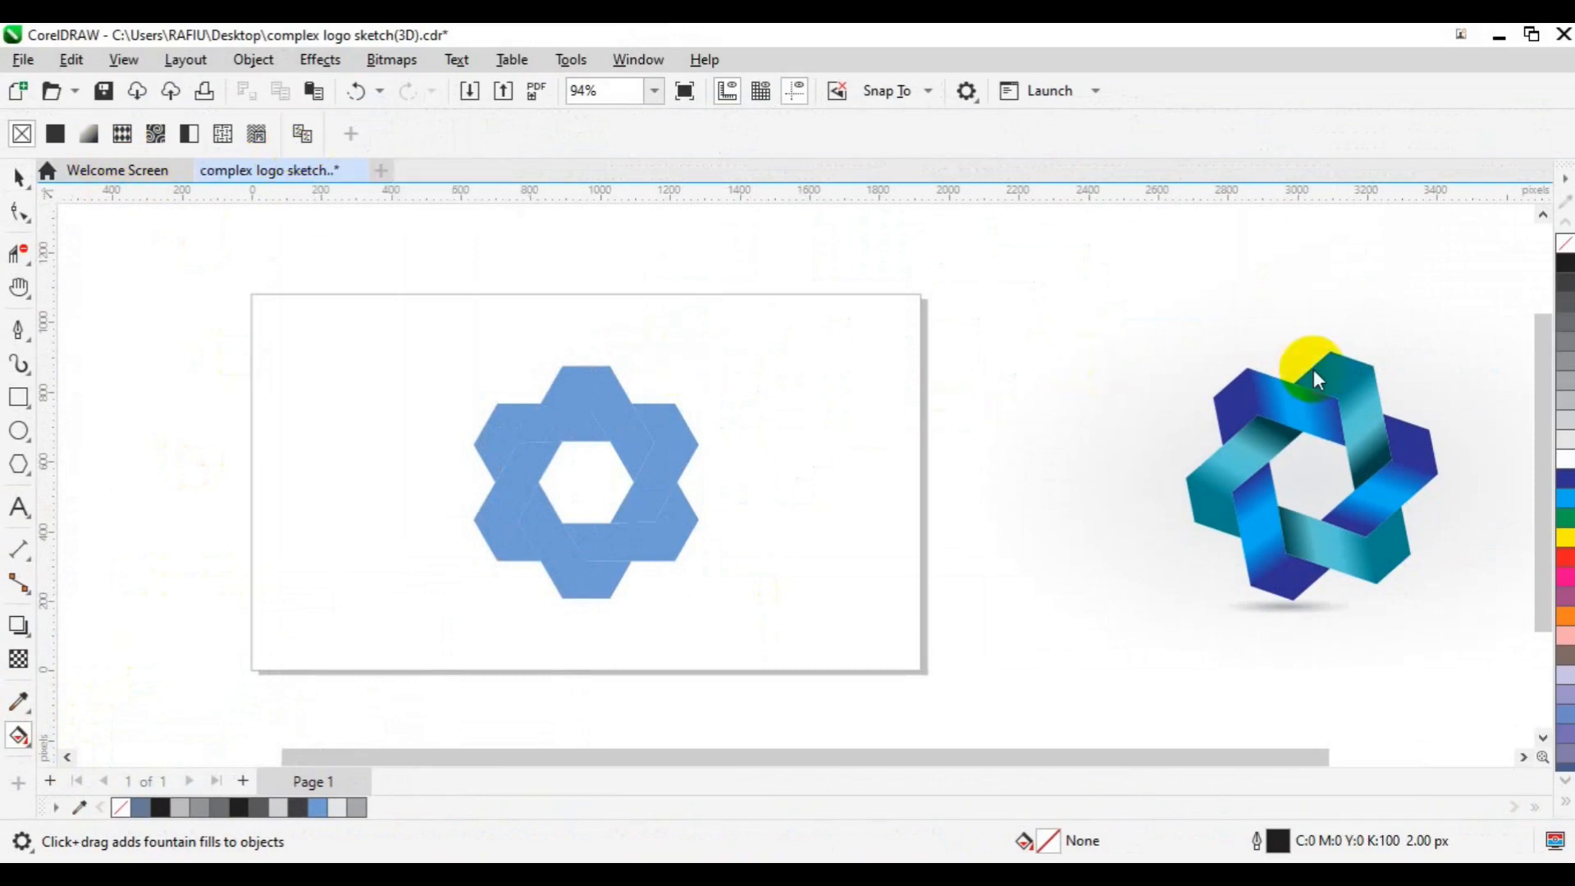
{"action": "left_click", "coordinate": [618, 426]}
{"action": "left_click", "coordinate": [371, 133]}
{"action": "left_click", "coordinate": [1326, 361]}
Copy the reference logo's blue gradient onto the upper-right band and its teal gradient onto the lower-right band.
{"action": "left_click", "coordinate": [676, 462]}
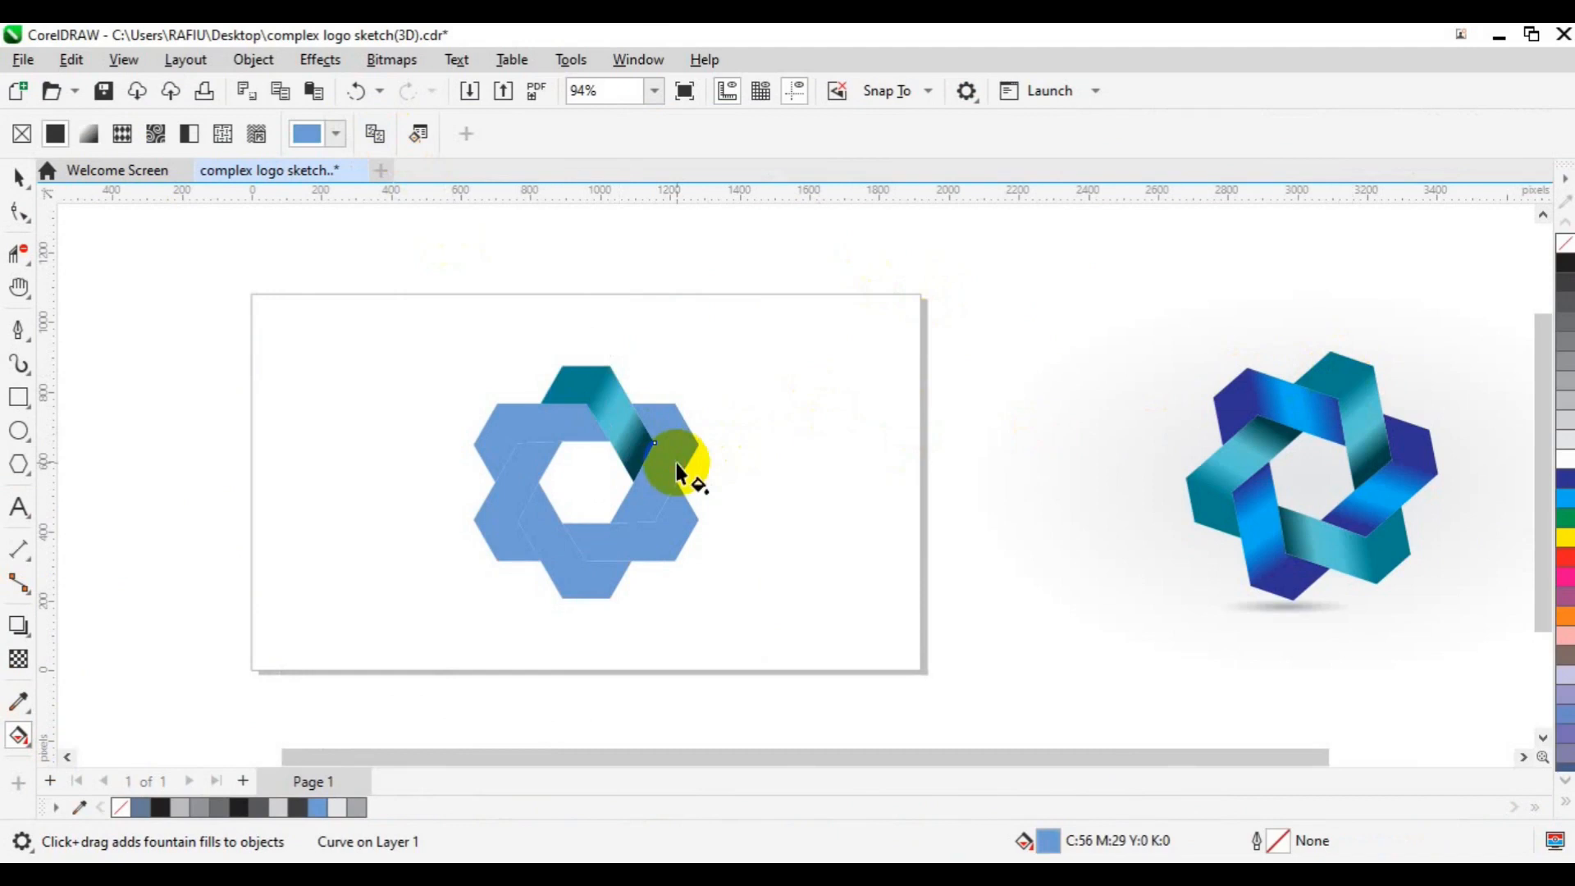
{"action": "left_click", "coordinate": [375, 133]}
{"action": "left_click", "coordinate": [1399, 480]}
{"action": "left_click", "coordinate": [669, 545]}
{"action": "left_click", "coordinate": [373, 134]}
{"action": "left_click", "coordinate": [1337, 551]}
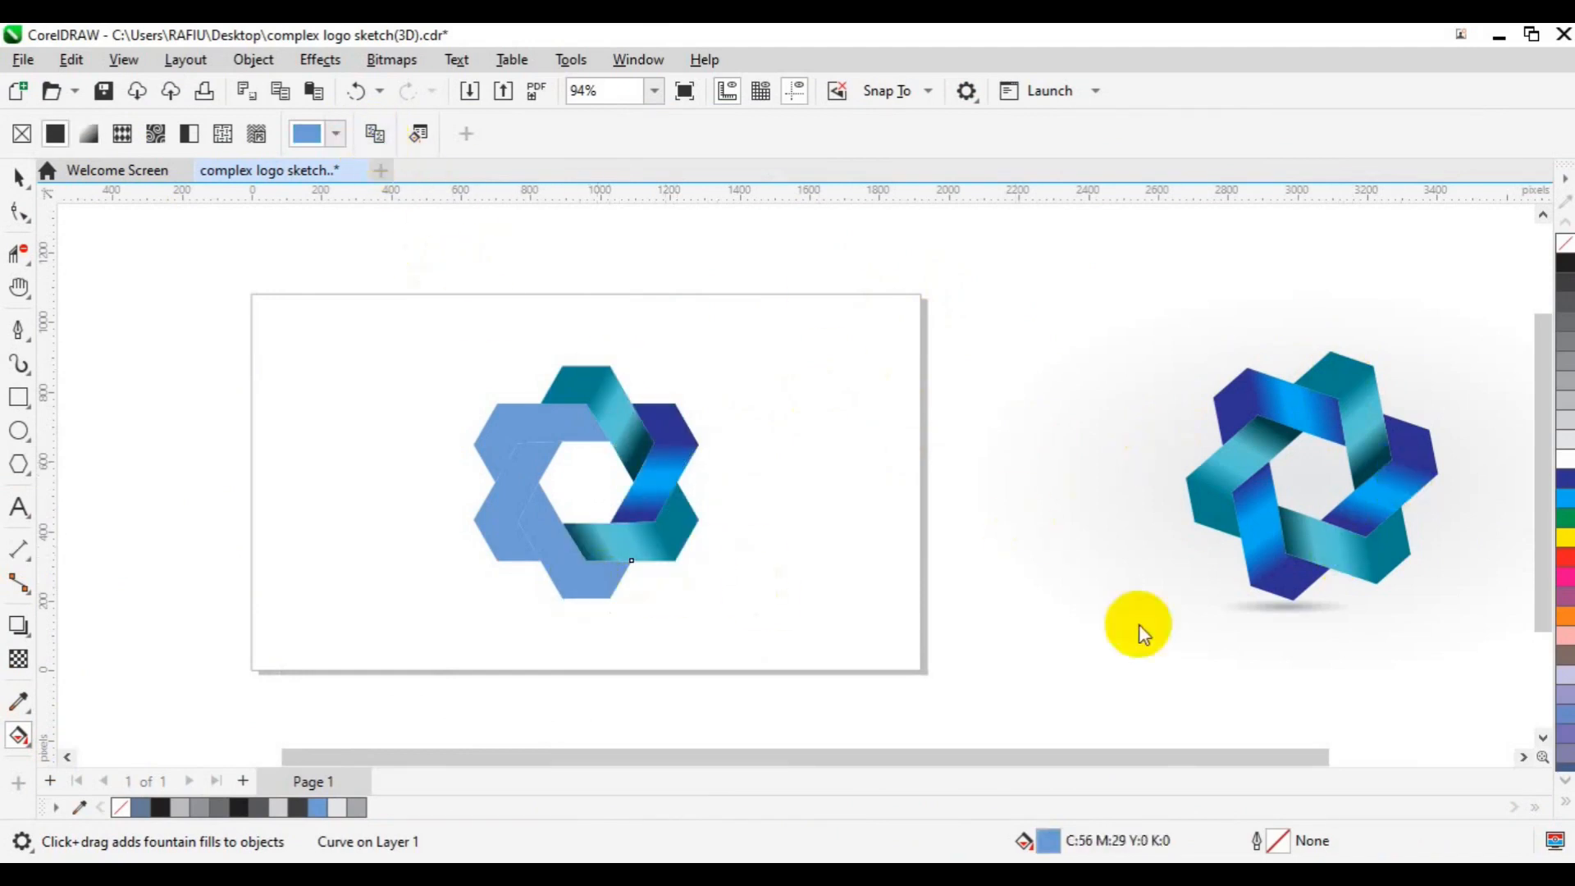
Copy the reference logo's blue gradient onto the bottom and upper-left bands and its teal gradient onto the lower-left band.
{"action": "left_click", "coordinate": [1251, 570]}
{"action": "left_click", "coordinate": [503, 516]}
{"action": "left_click", "coordinate": [375, 134]}
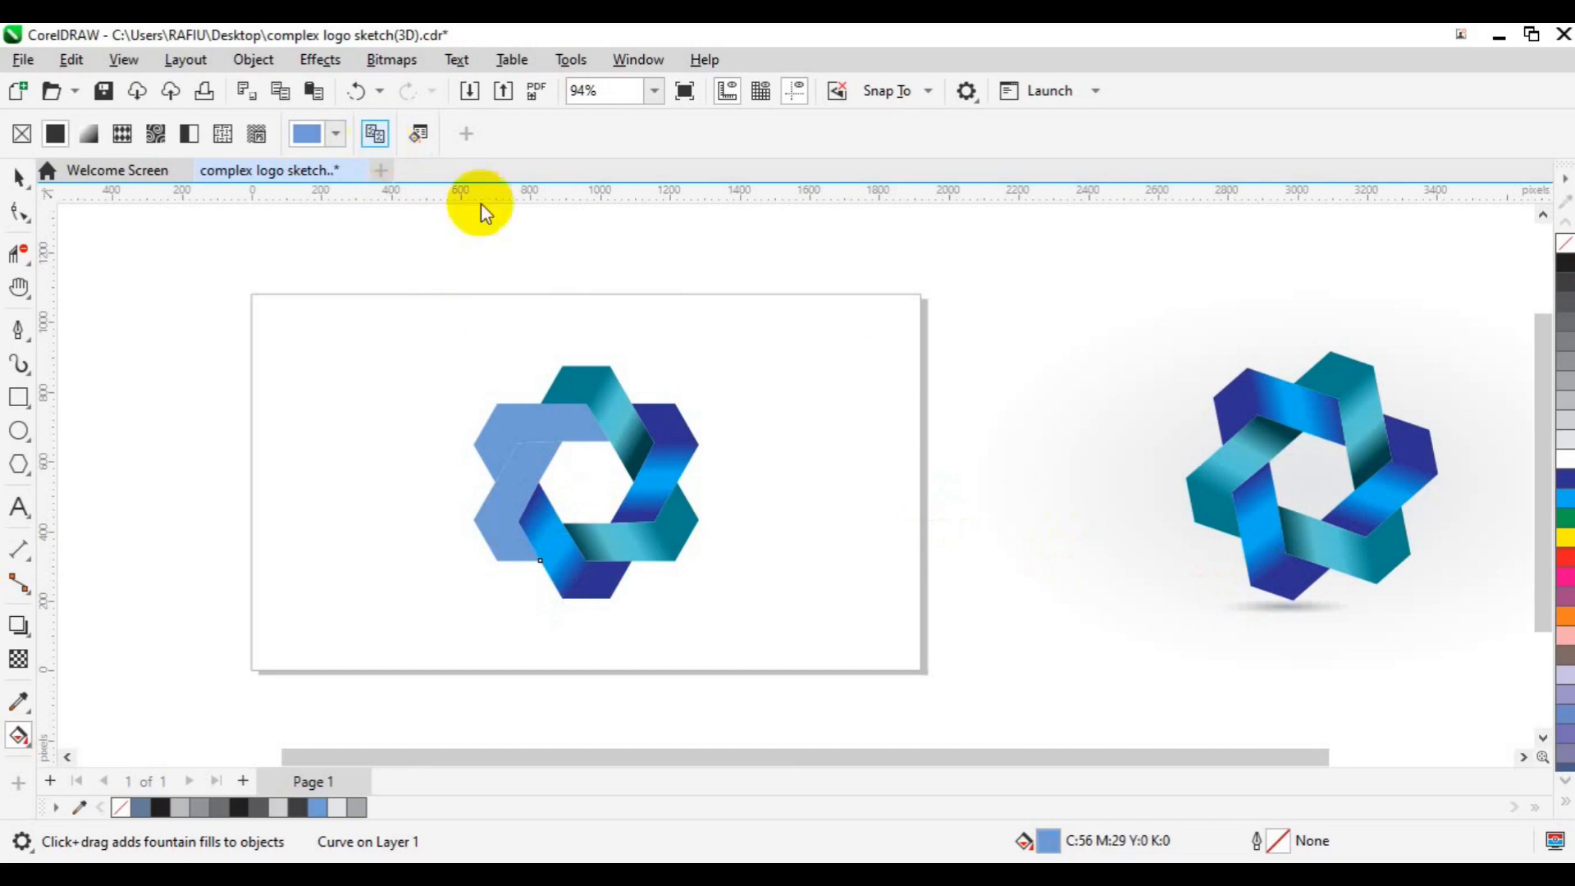
{"action": "left_click", "coordinate": [1192, 496]}
{"action": "left_click", "coordinate": [568, 432]}
{"action": "left_click", "coordinate": [374, 137]}
{"action": "left_click", "coordinate": [1219, 394]}
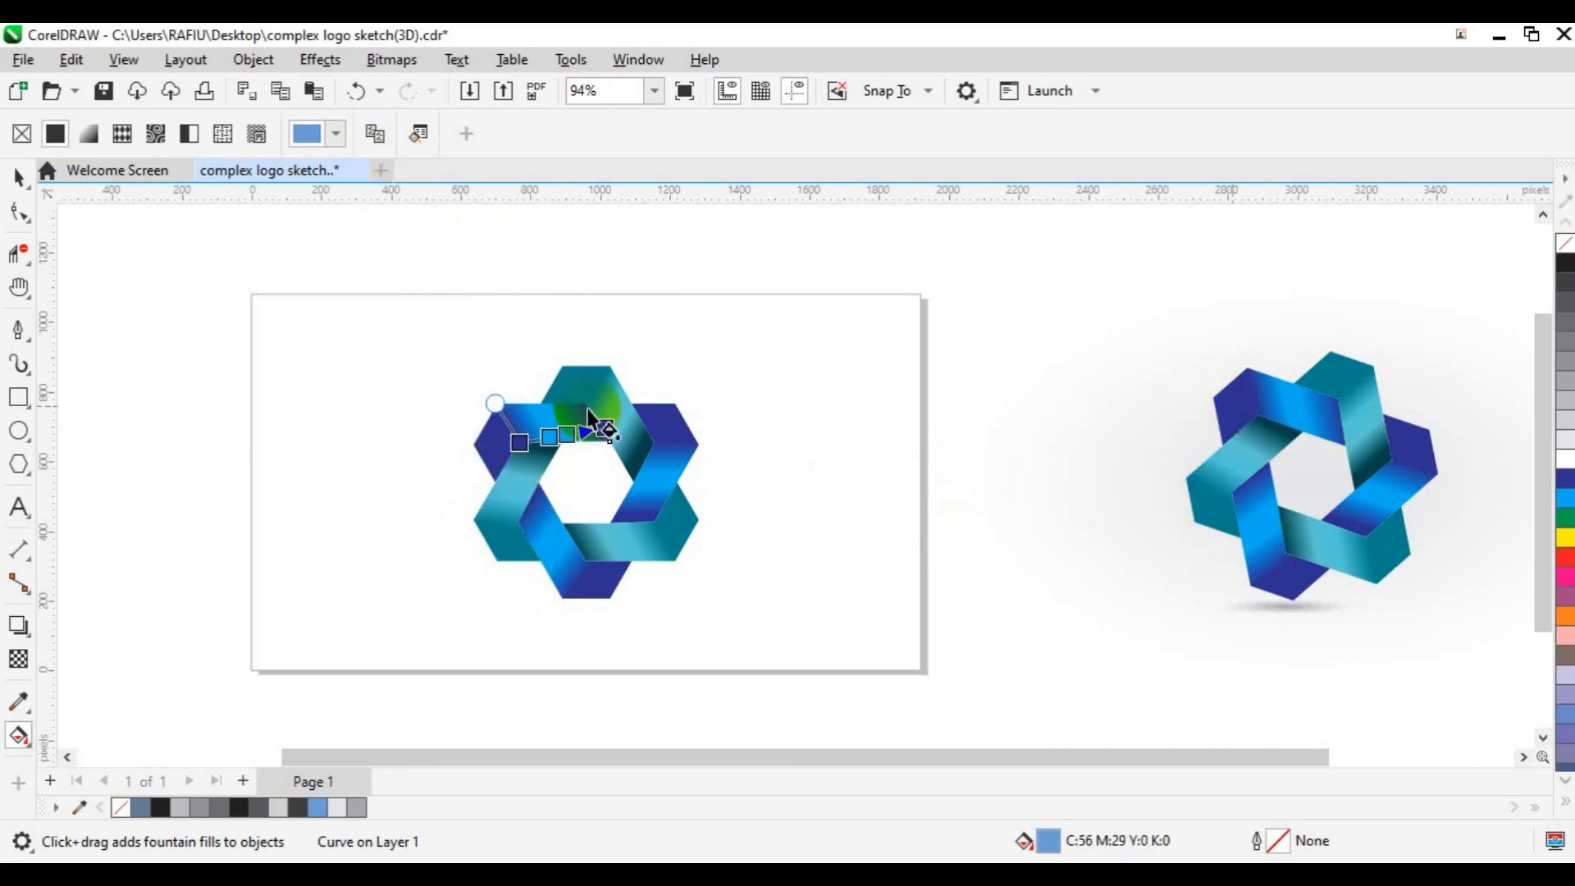
Group the six gradient-filled bands and rotate the group clockwise about its center to 342.875°, matching the reference logo's tilt.
{"action": "left_click", "coordinate": [20, 178]}
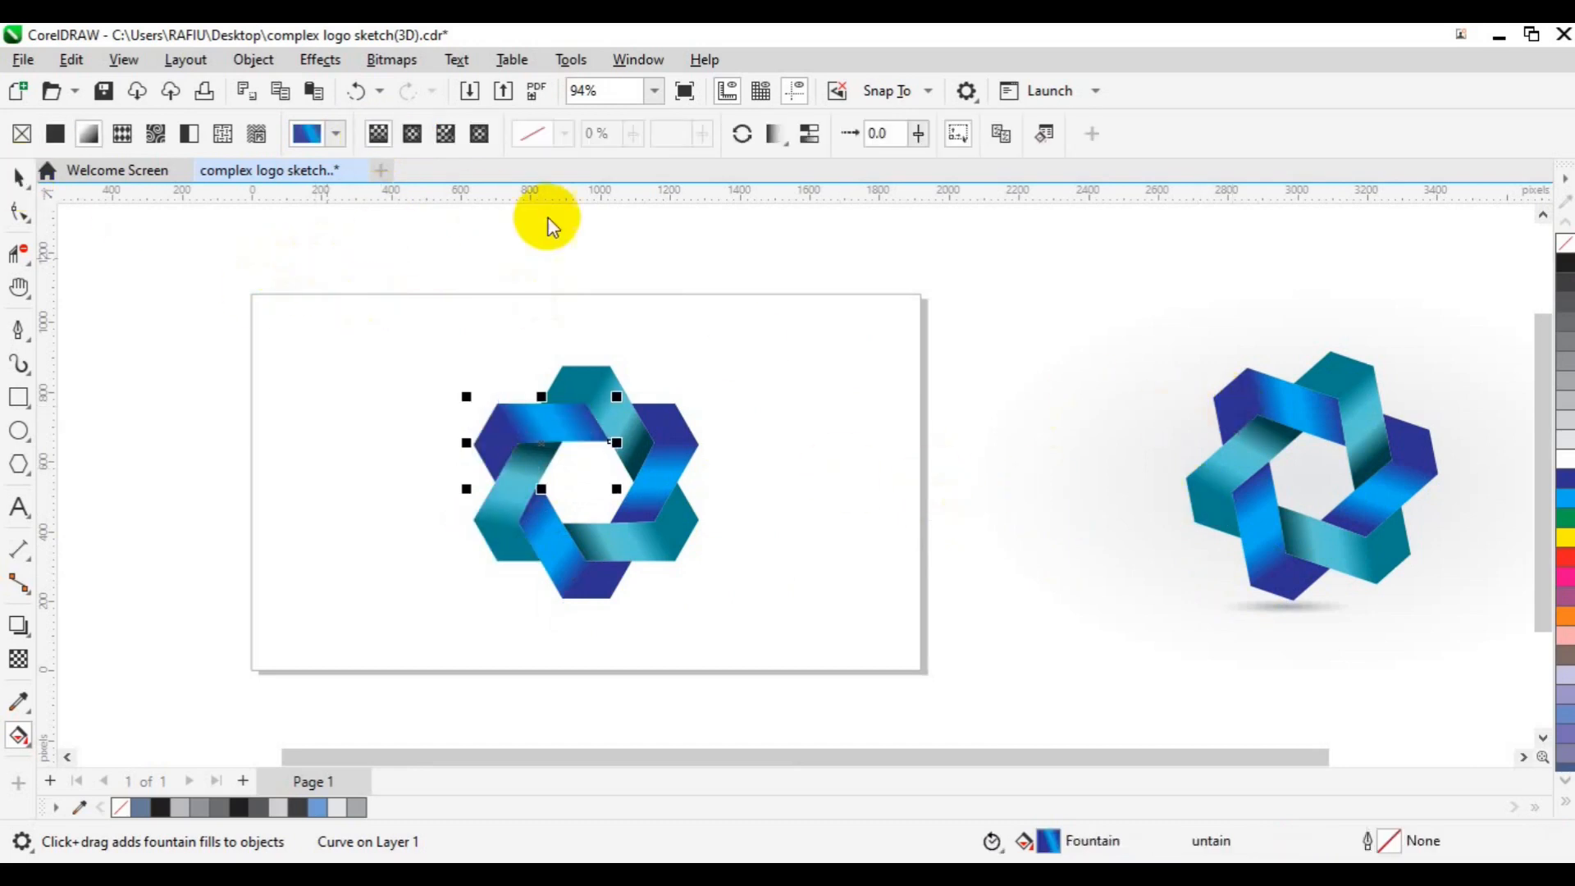
{"action": "left_click_drag", "start_coordinate": [583, 417], "coordinate": [763, 636]}
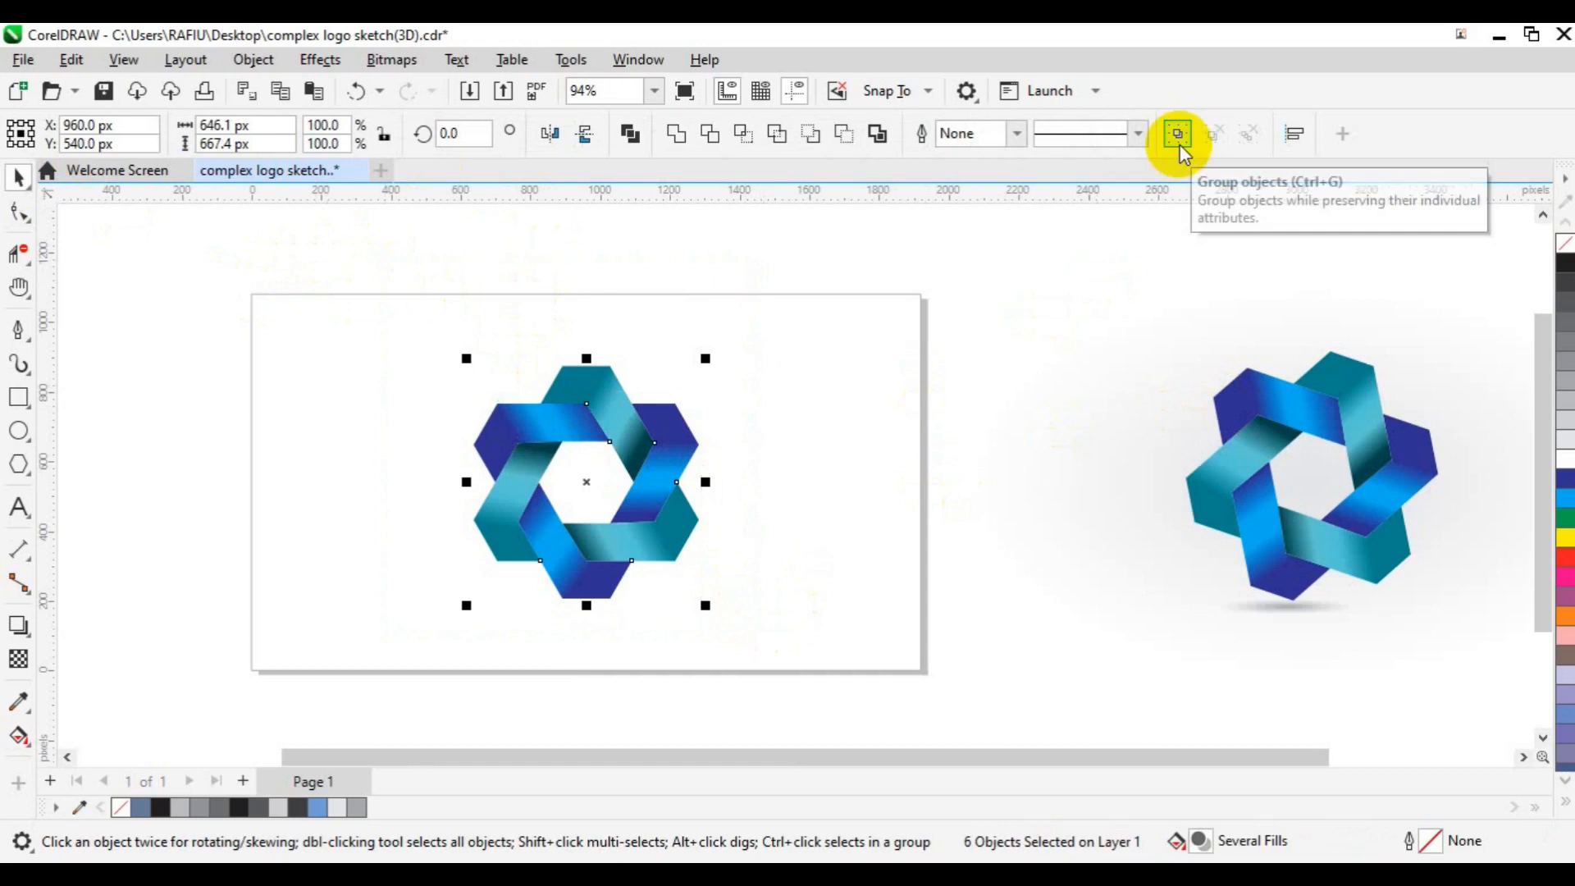
{"action": "left_click", "coordinate": [1180, 147]}
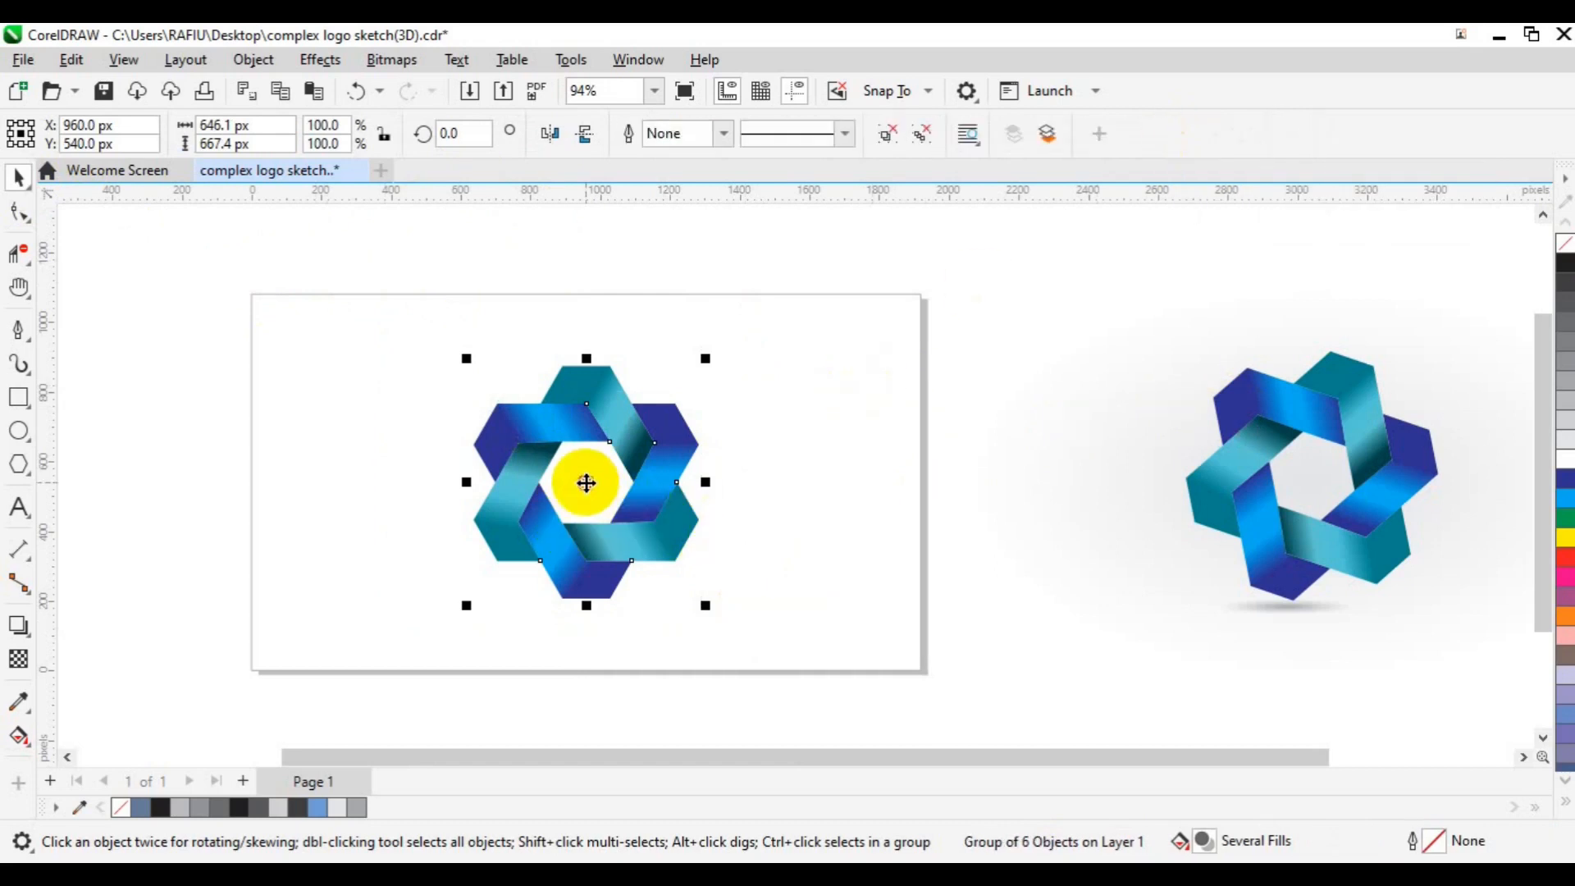
{"action": "left_click", "coordinate": [586, 482]}
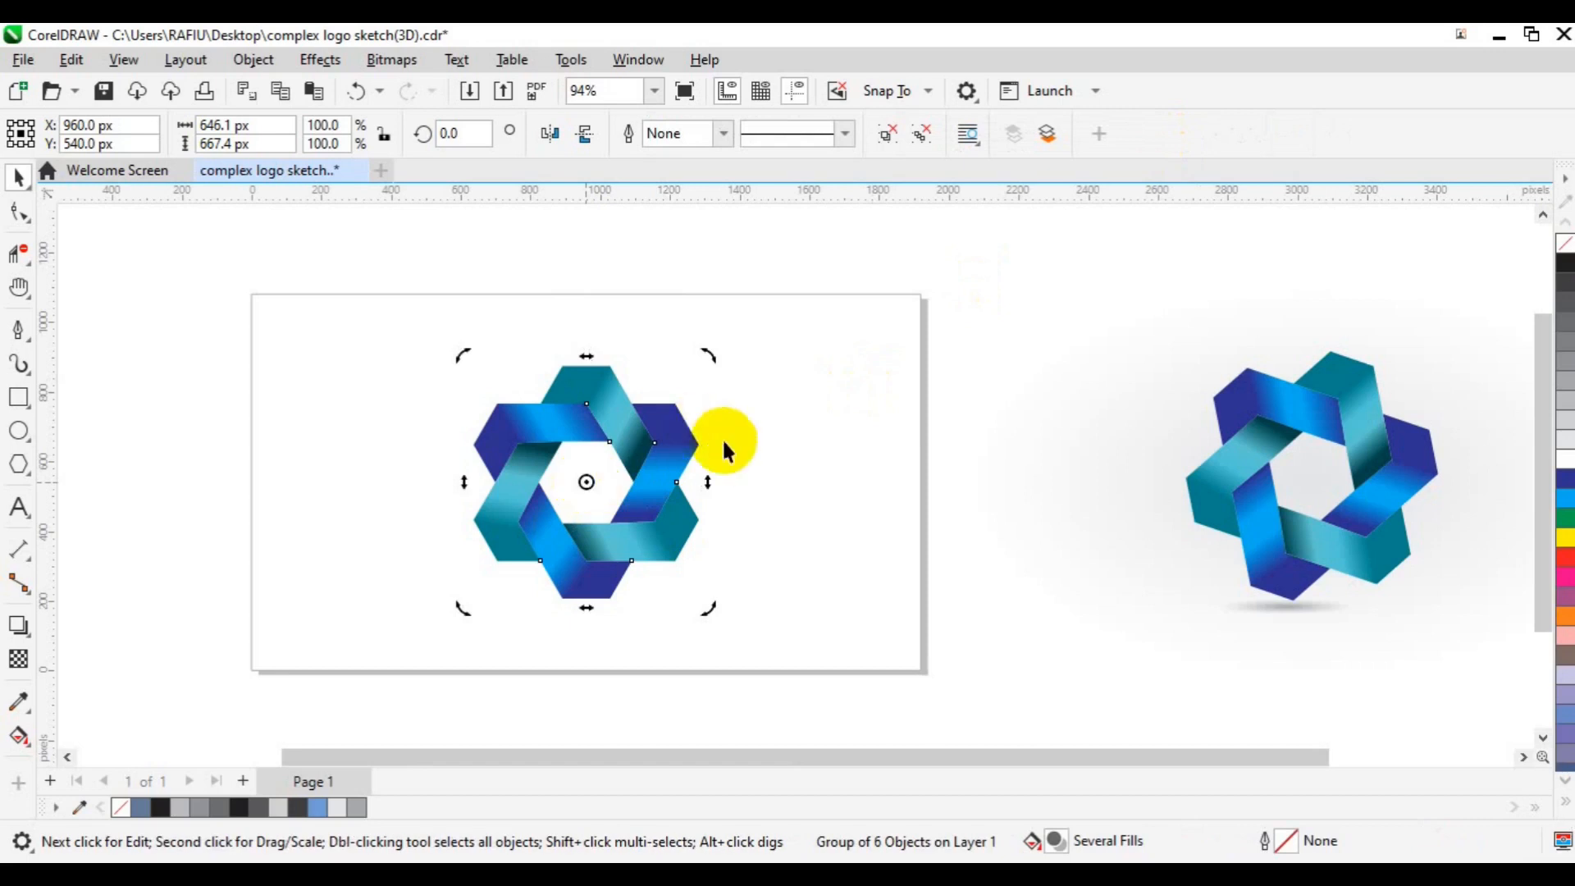
{"action": "left_click_drag", "start_coordinate": [717, 362], "coordinate": [741, 392]}
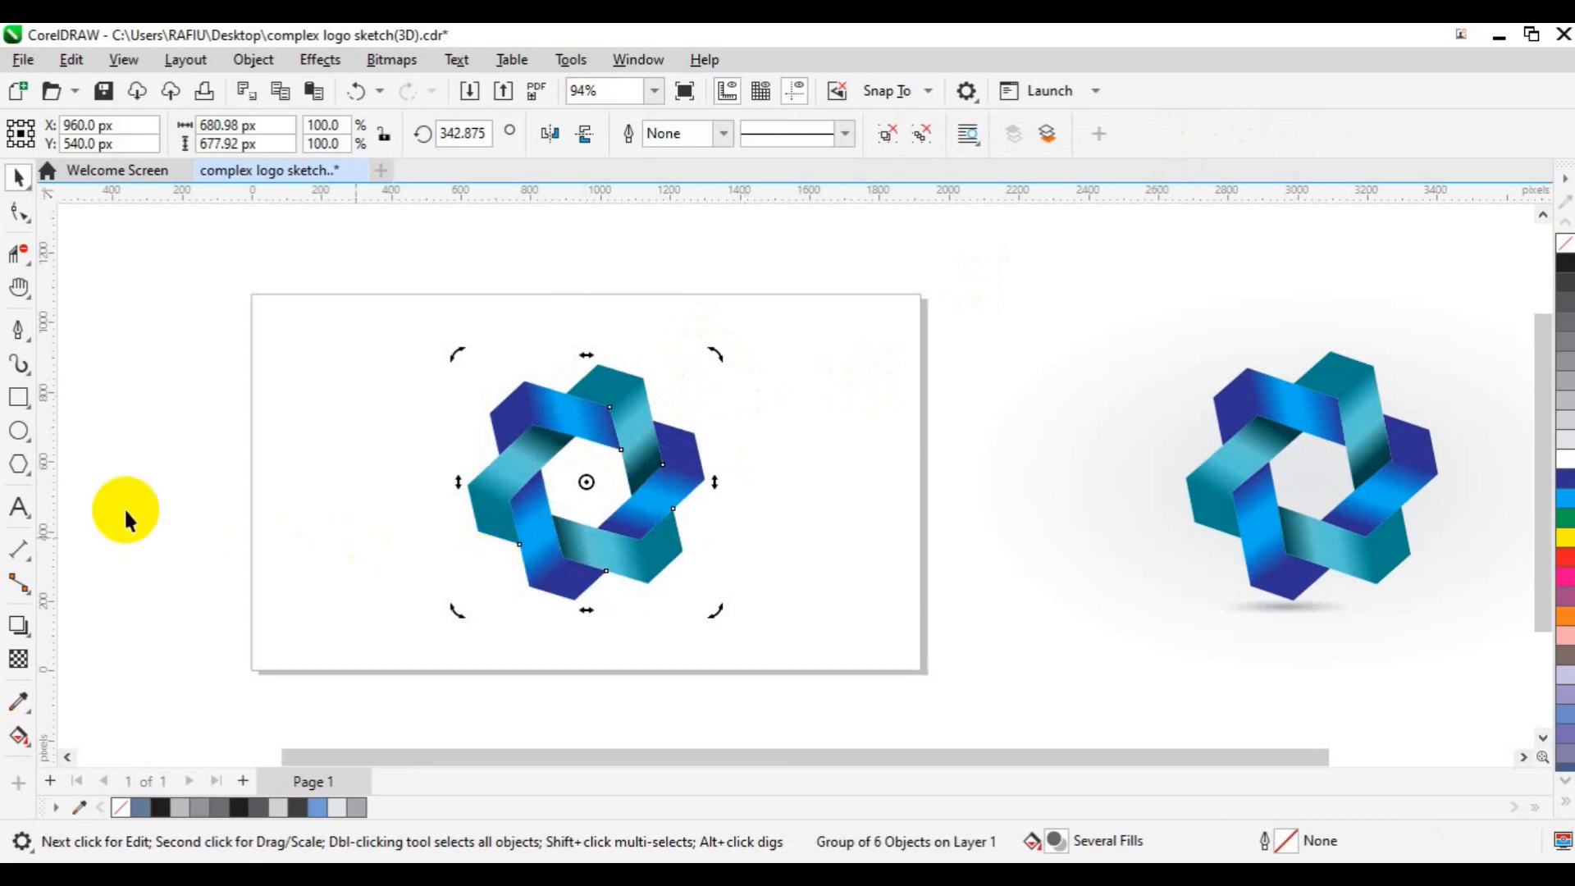
Draw a flat ellipse about 388 × 53 px under the logo's lowest tip, filled with 20% black and without an outline.
{"action": "left_click", "coordinate": [18, 432]}
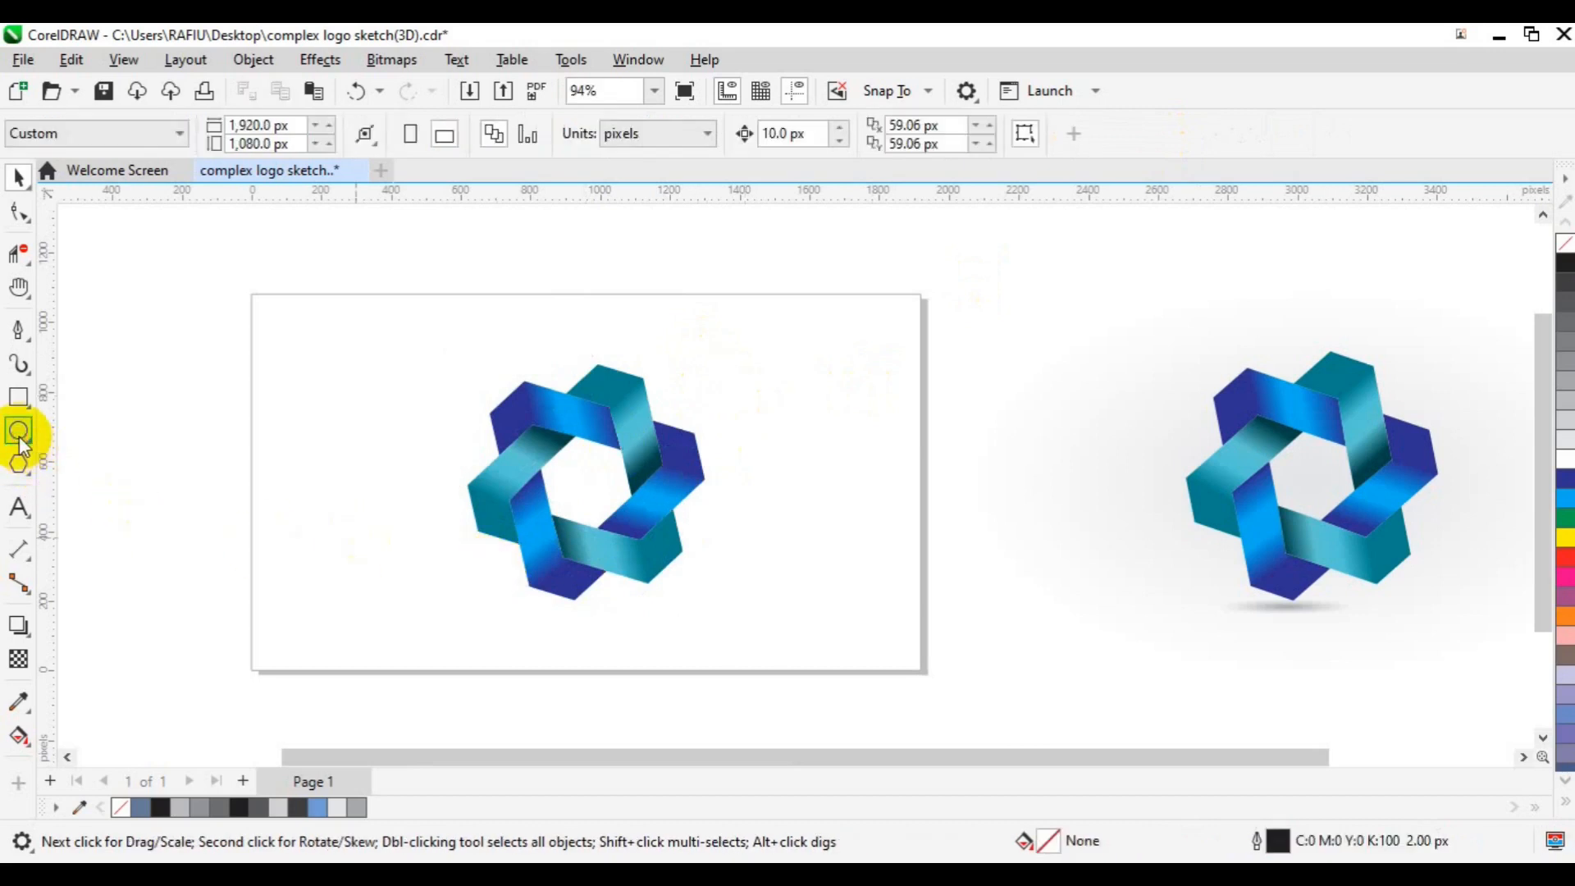
{"action": "left_click_drag", "start_coordinate": [510, 599], "coordinate": [649, 614]}
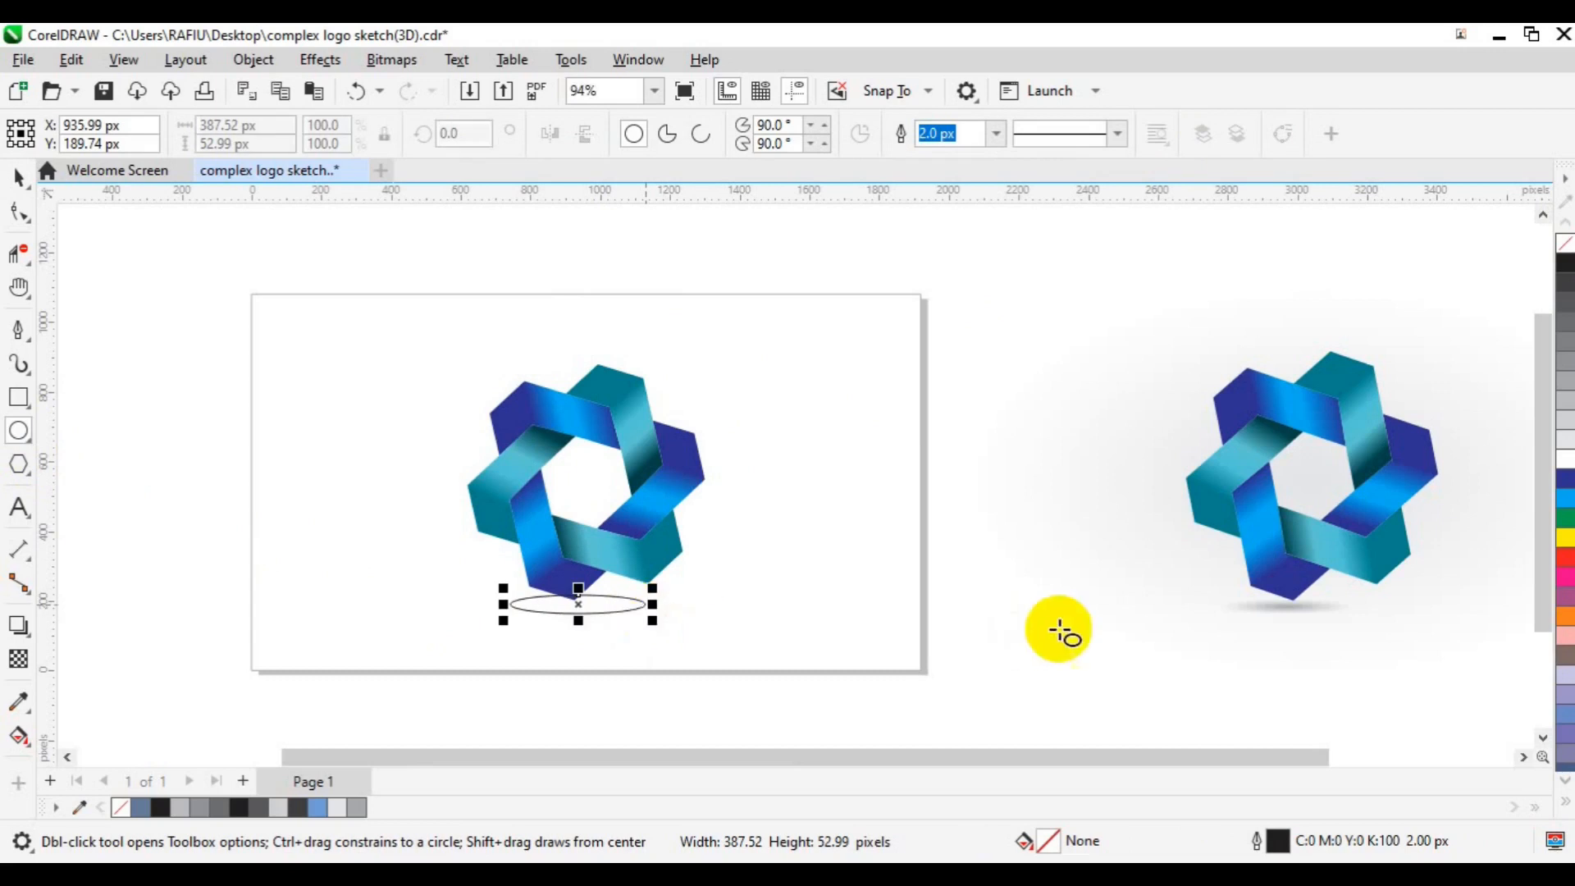
{"action": "left_click", "coordinate": [1565, 421]}
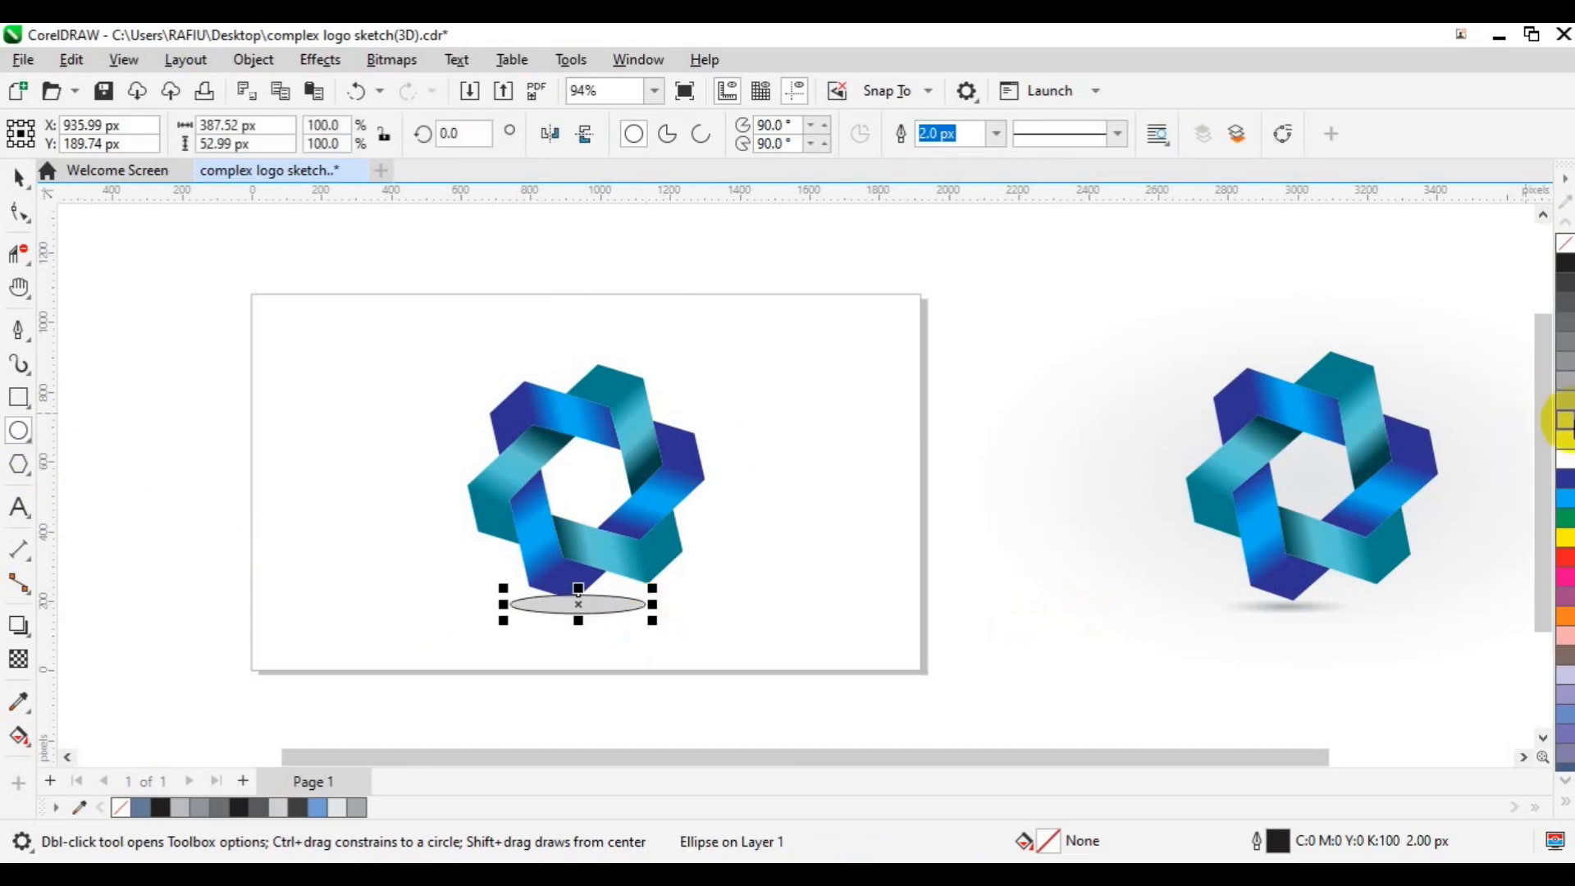
{"action": "right_click", "coordinate": [123, 807]}
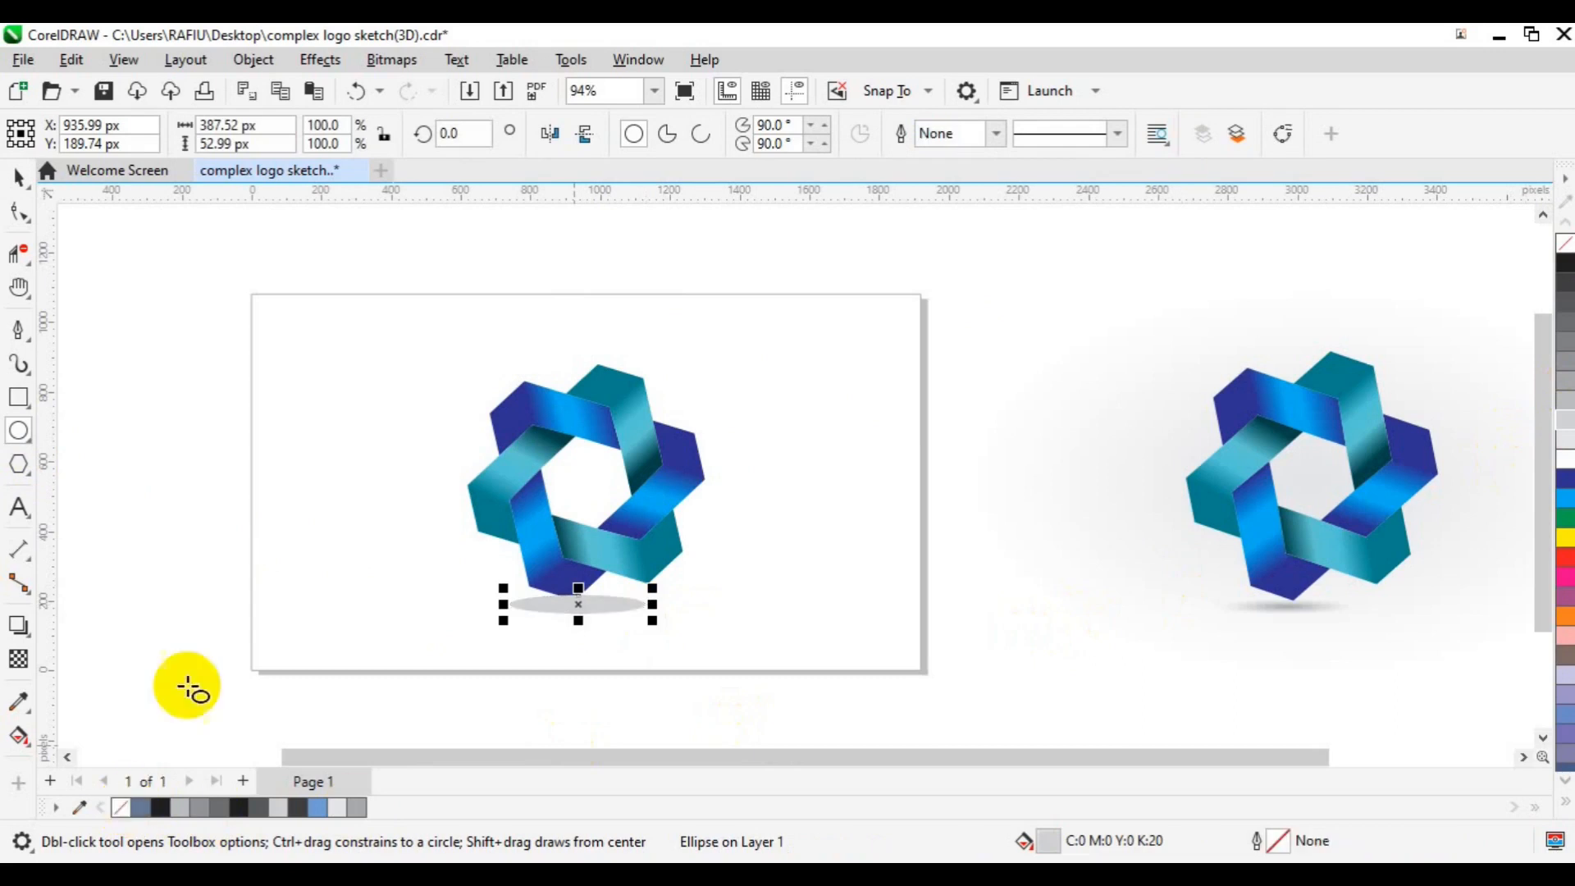
Apply an elliptical fountain transparency to the shadow ellipse and darken its fill to 90% black.
{"action": "left_click", "coordinate": [15, 666]}
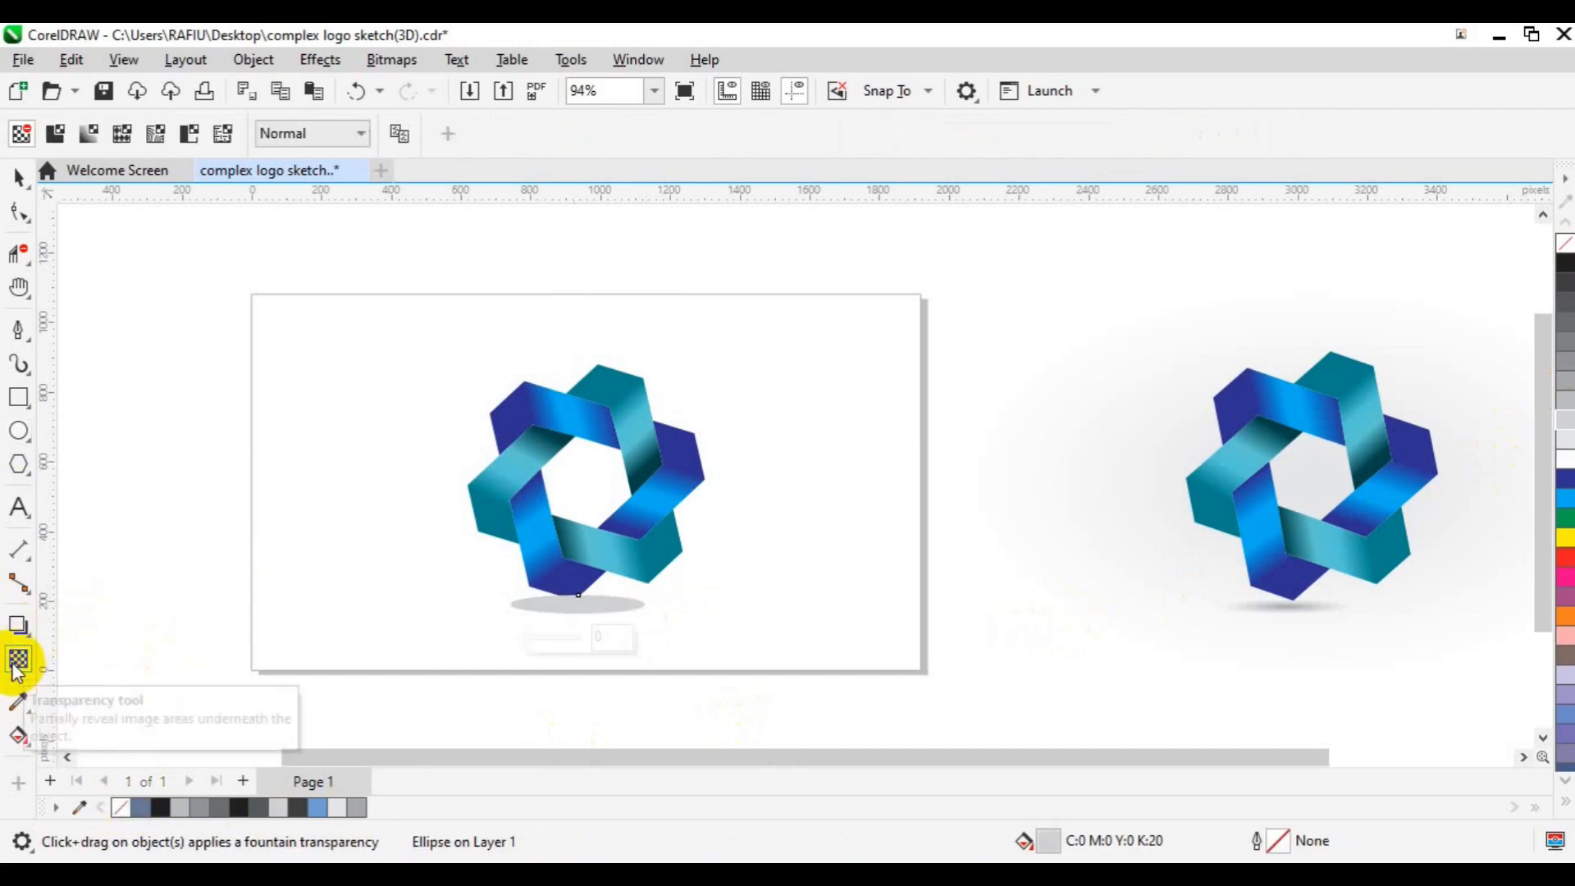
{"action": "left_click", "coordinate": [89, 134]}
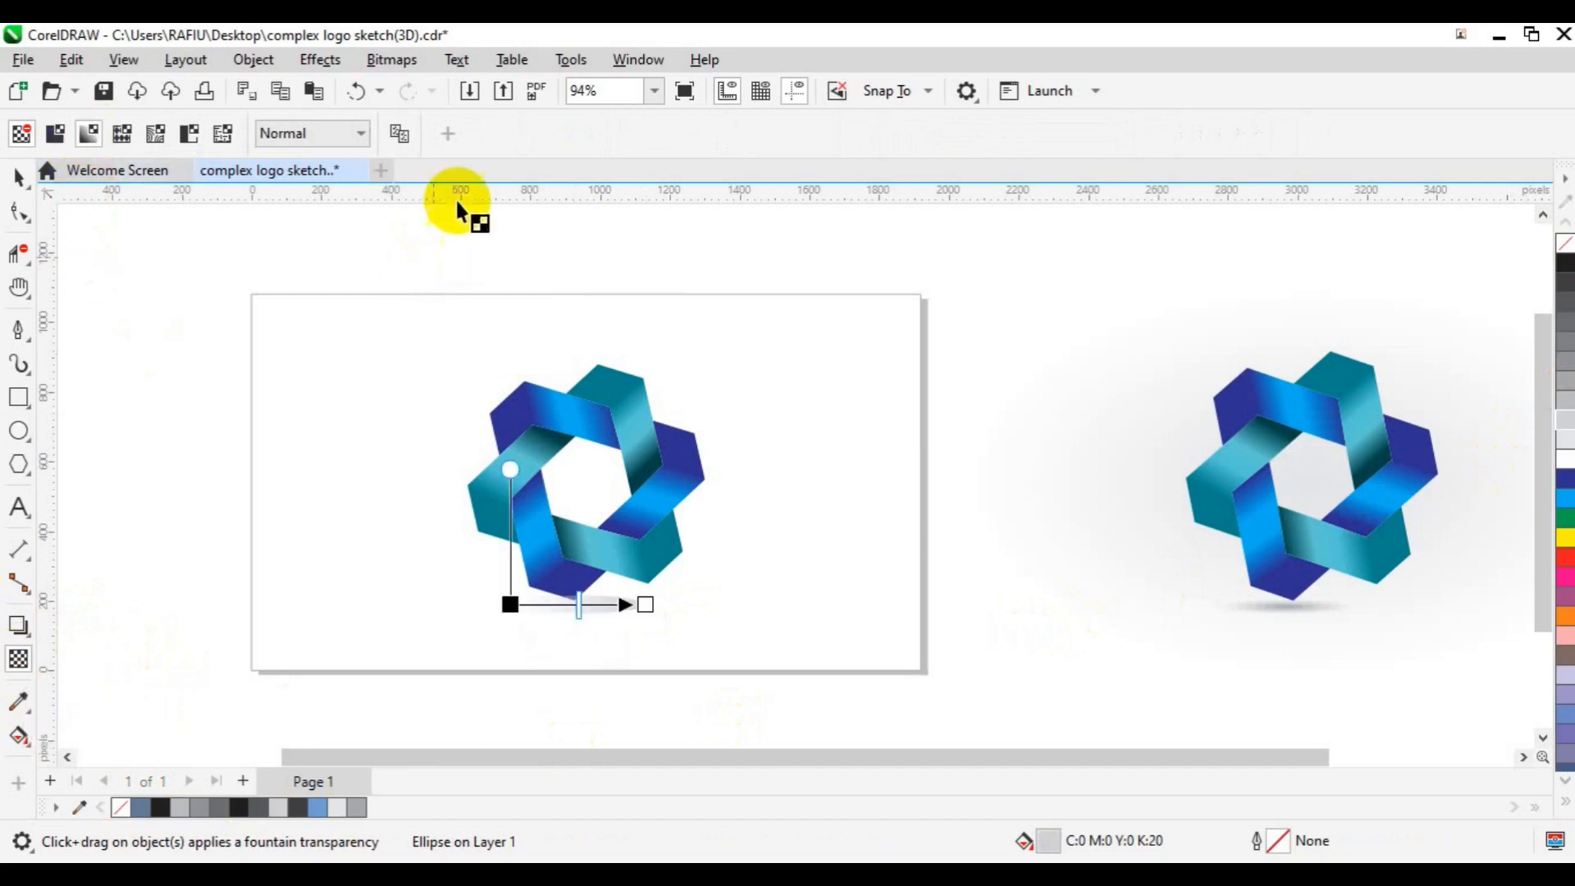
{"action": "left_click", "coordinate": [500, 136]}
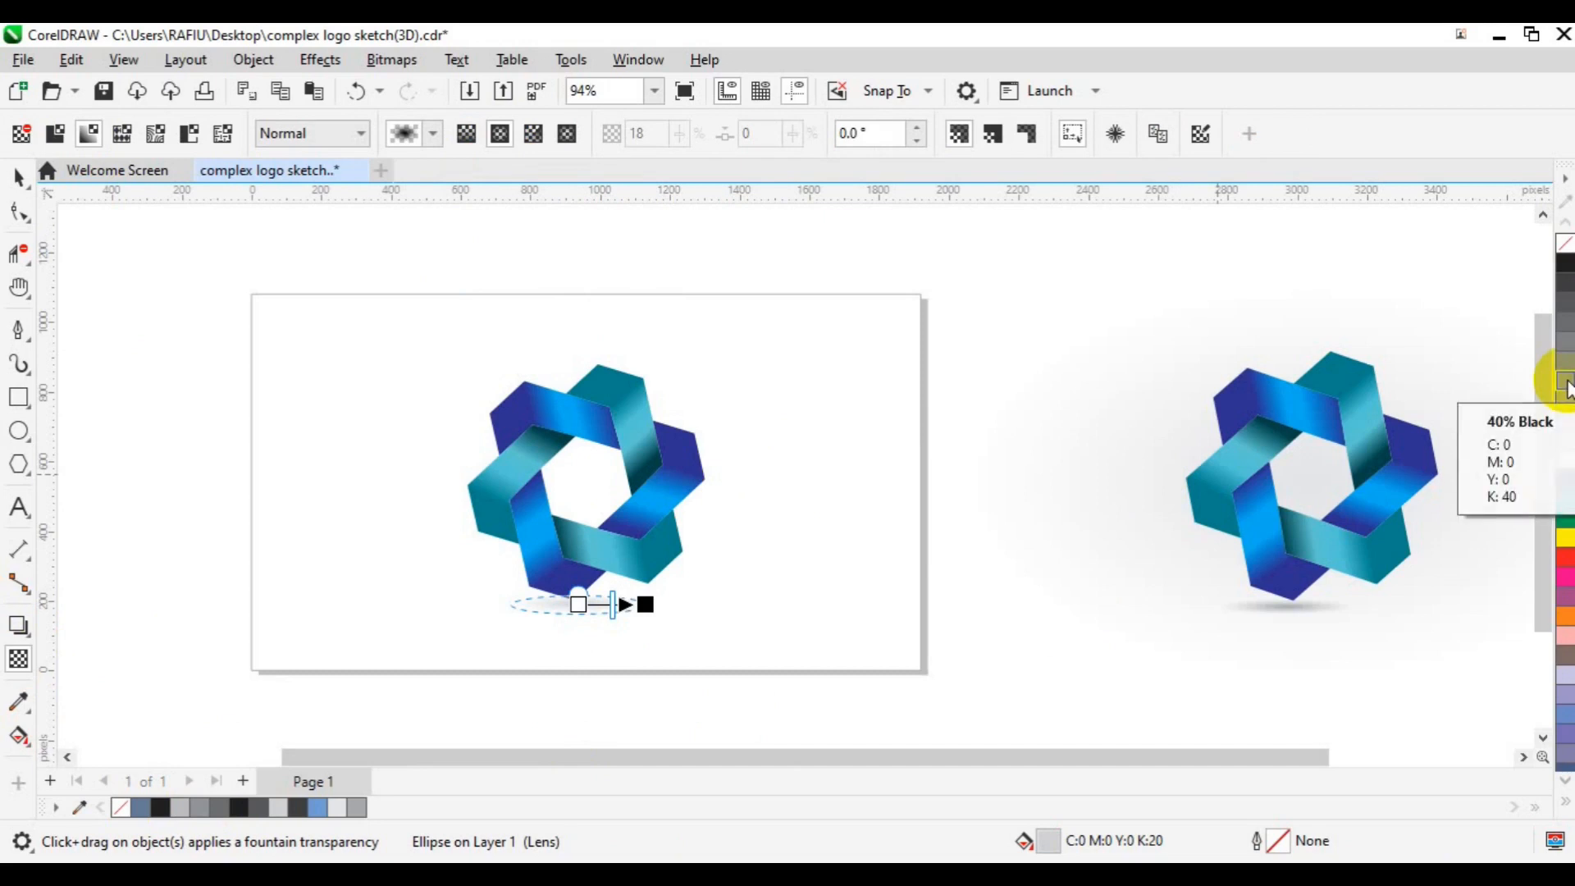
{"action": "left_click", "coordinate": [1567, 384]}
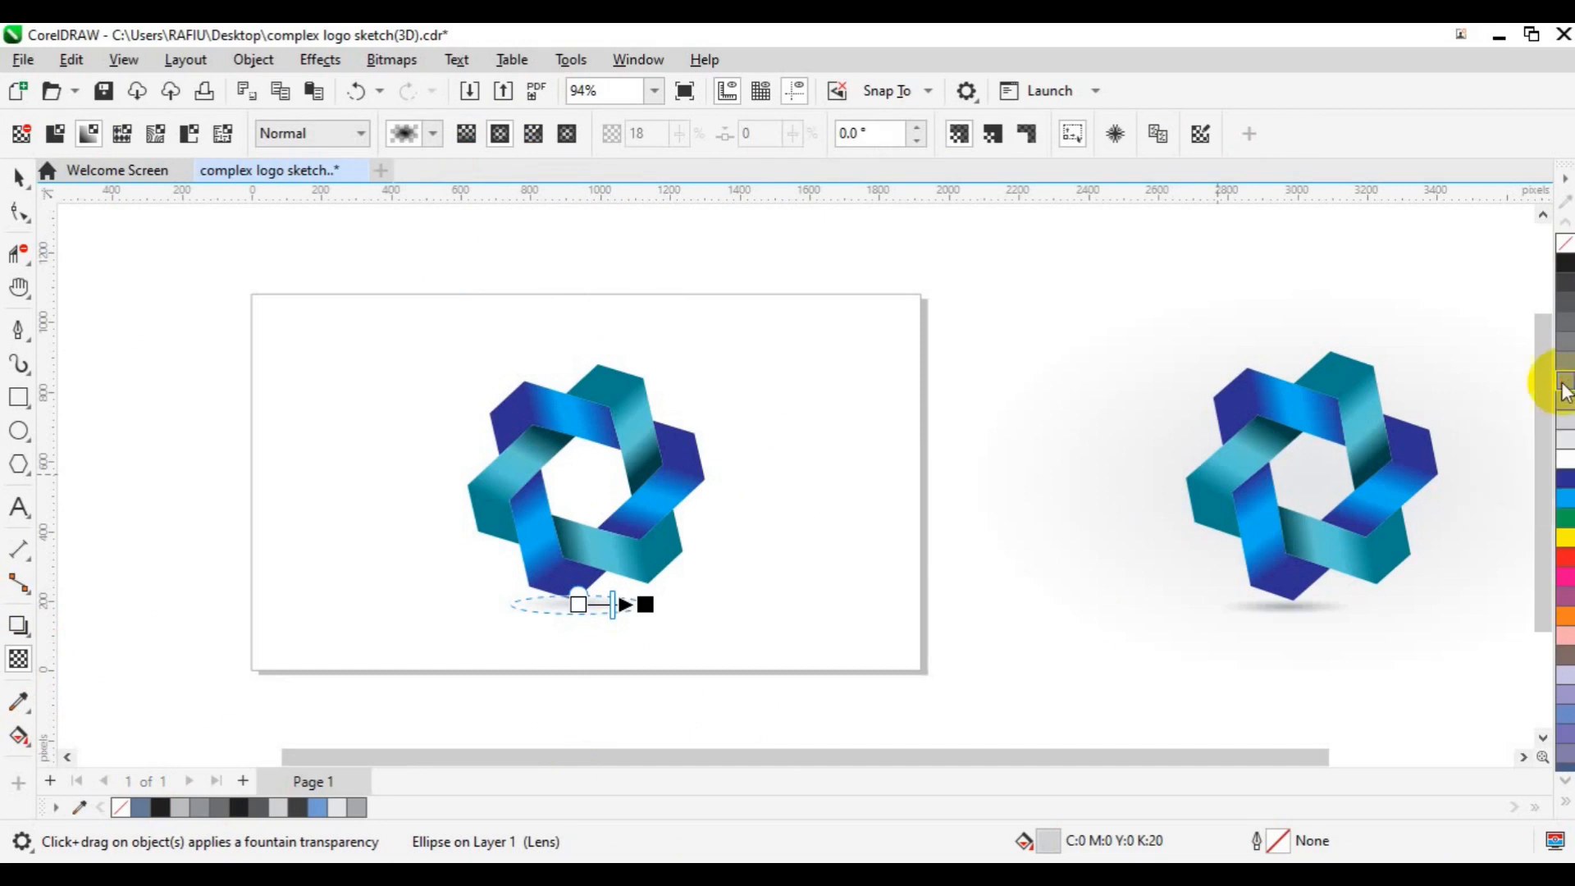
{"action": "key", "text": "space"}
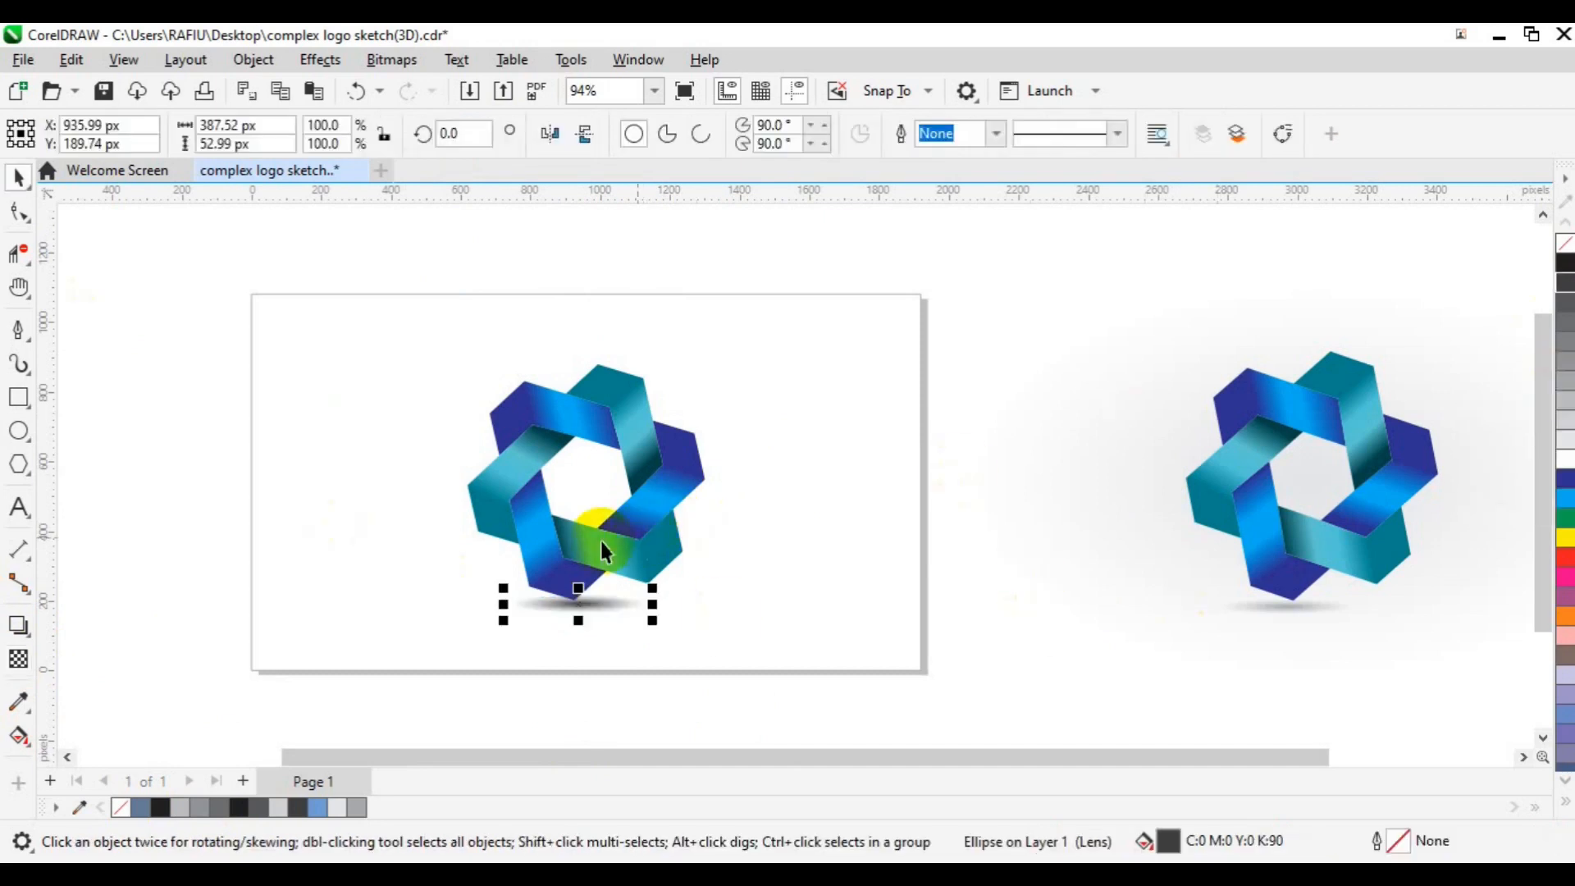
Nudge the shadow ellipse 20 px left and 20 px down so it sits below the logo's lowest tip.
{"action": "key", "text": "Left"}
{"action": "key", "text": "Left"}
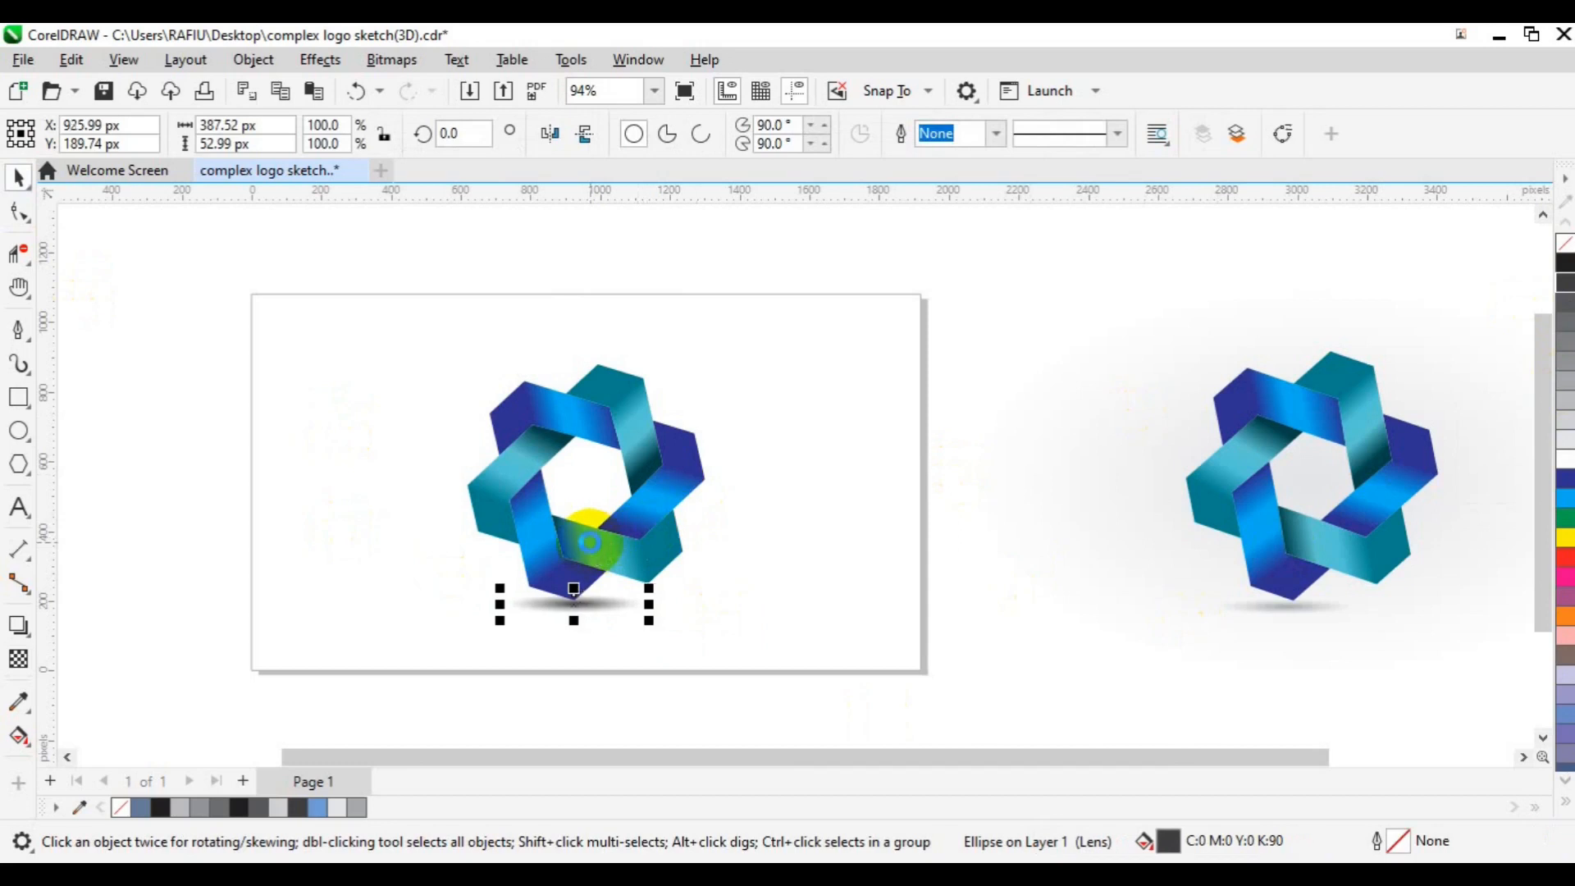
{"action": "key", "text": "Down"}
{"action": "key", "text": "Down"}
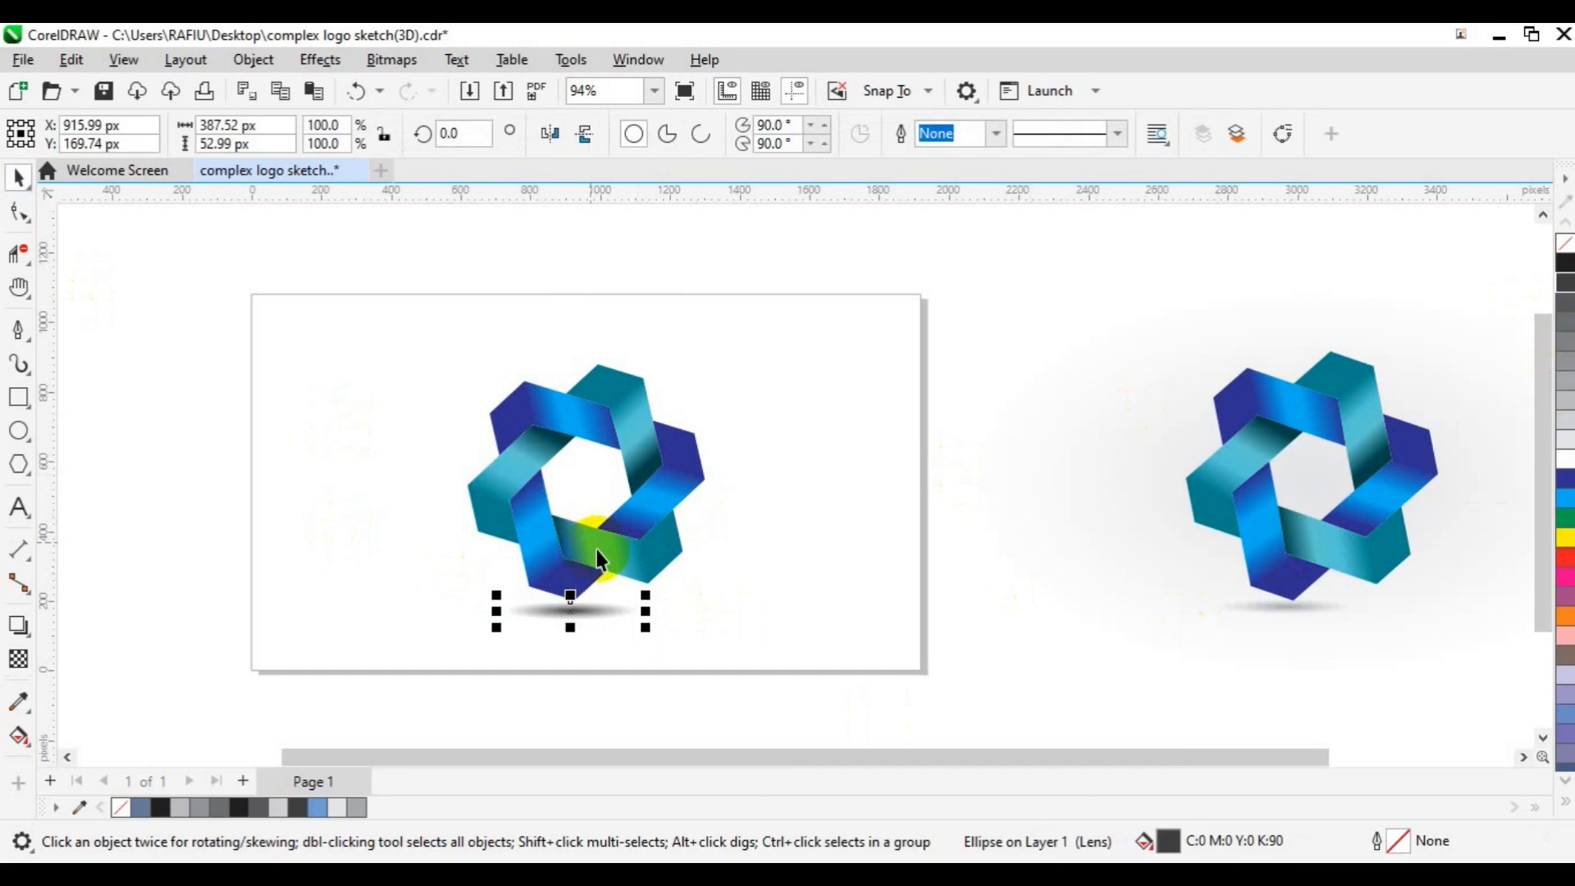
Scale the logo group about its center to 108.2%, about 737 × 734 px, and move it up 20 px.
{"action": "left_click", "coordinate": [601, 559]}
{"action": "left_click_drag", "start_coordinate": [718, 611], "coordinate": [750, 627]}
{"action": "left_click_drag", "start_coordinate": [582, 545], "coordinate": [581, 538]}
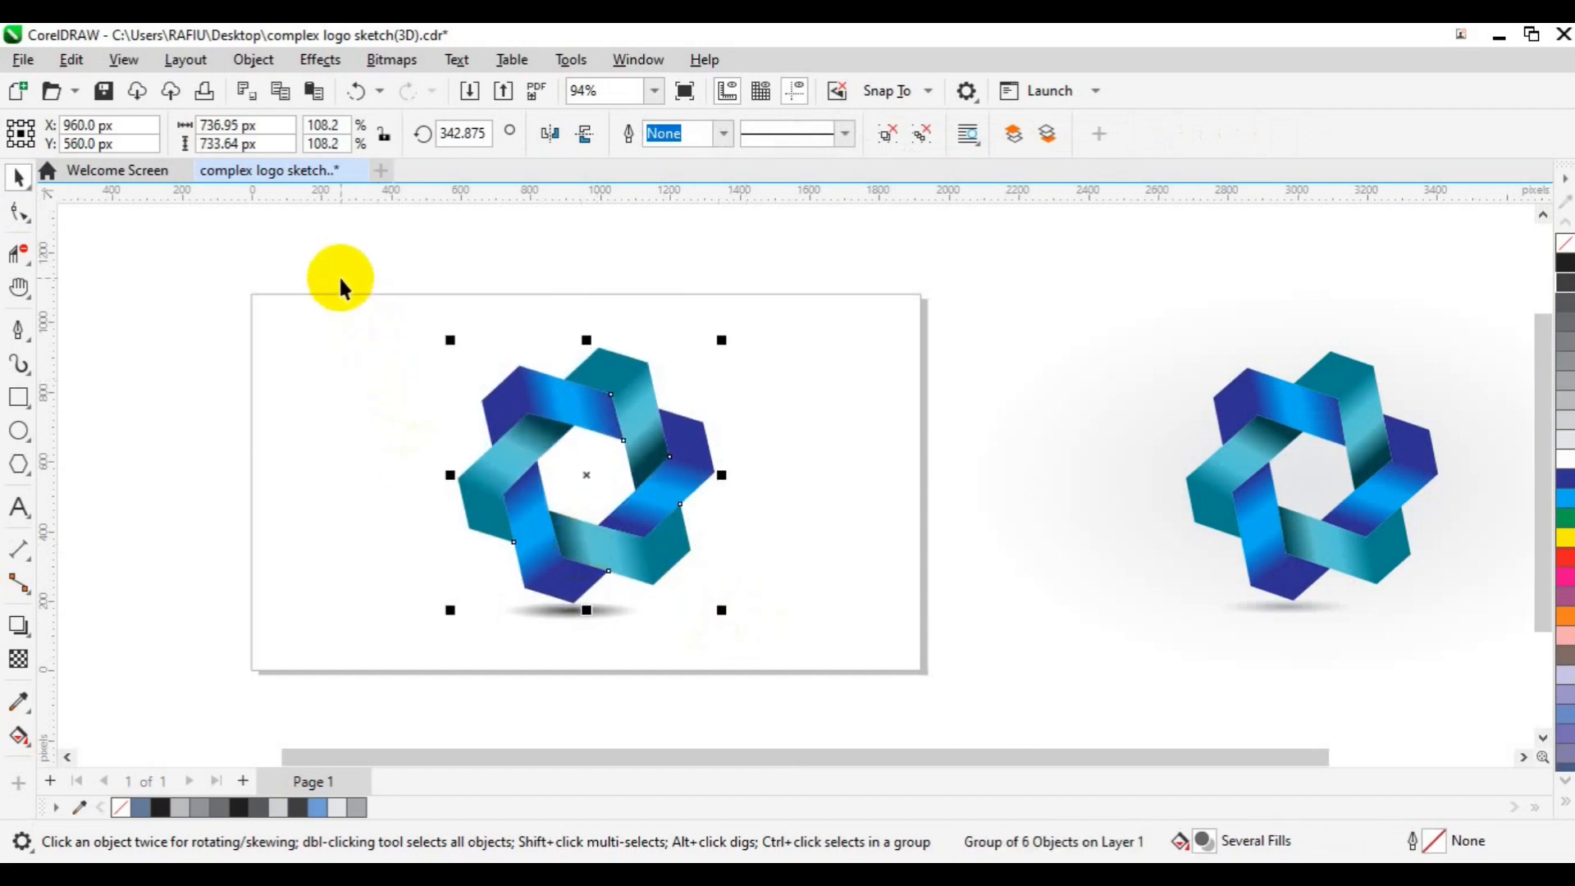
Group the logo with its shadow ellipse and center the group on the page.
{"action": "left_click", "coordinate": [860, 675]}
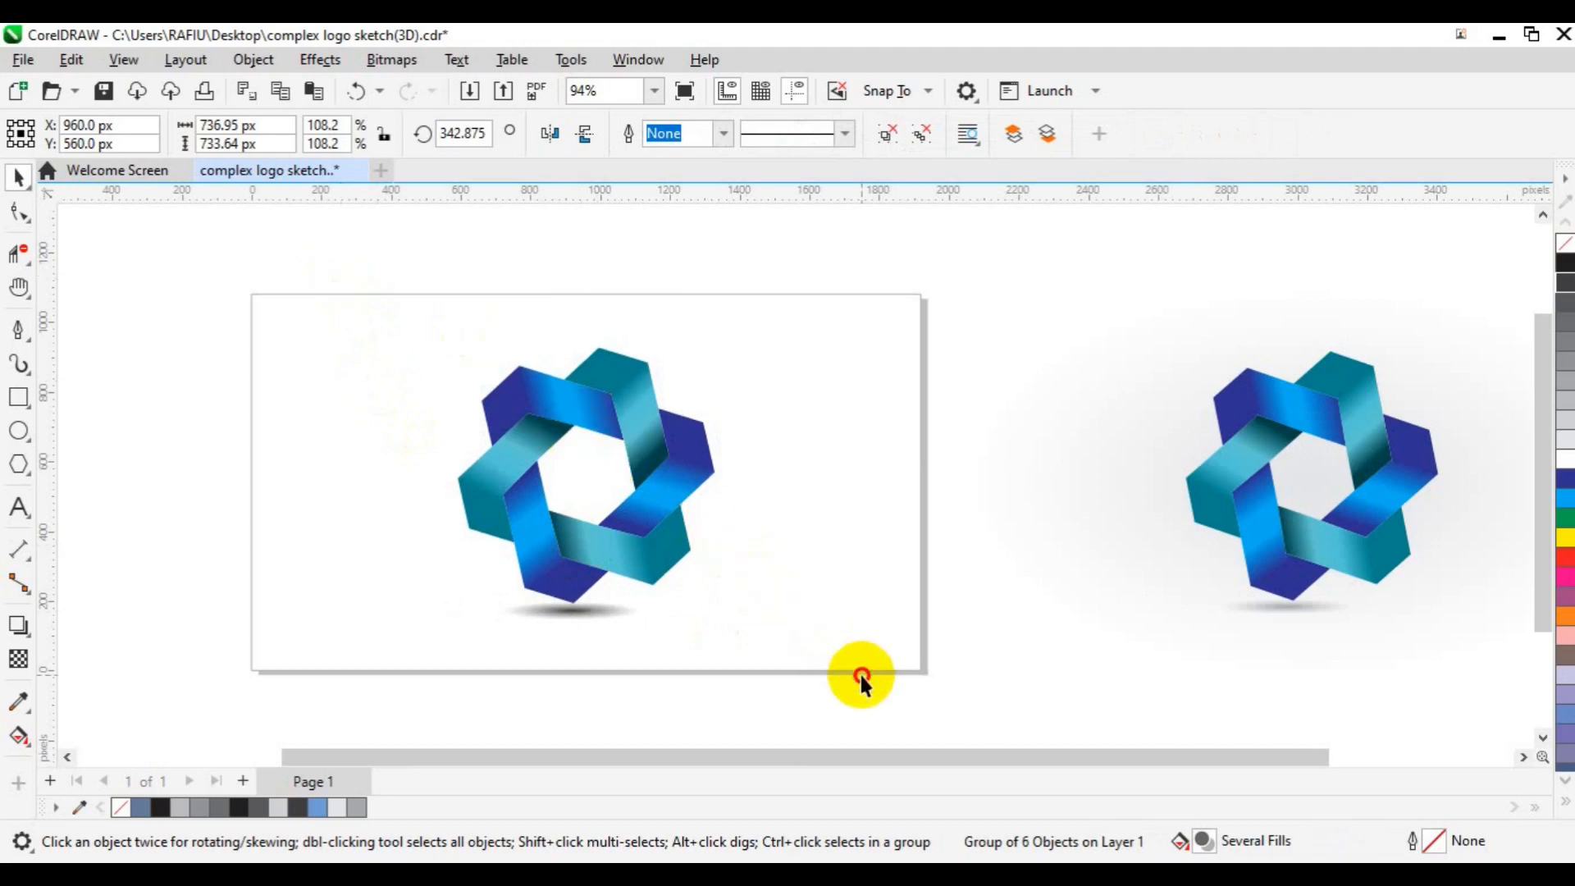
{"action": "left_click_drag", "start_coordinate": [861, 676], "coordinate": [861, 674]}
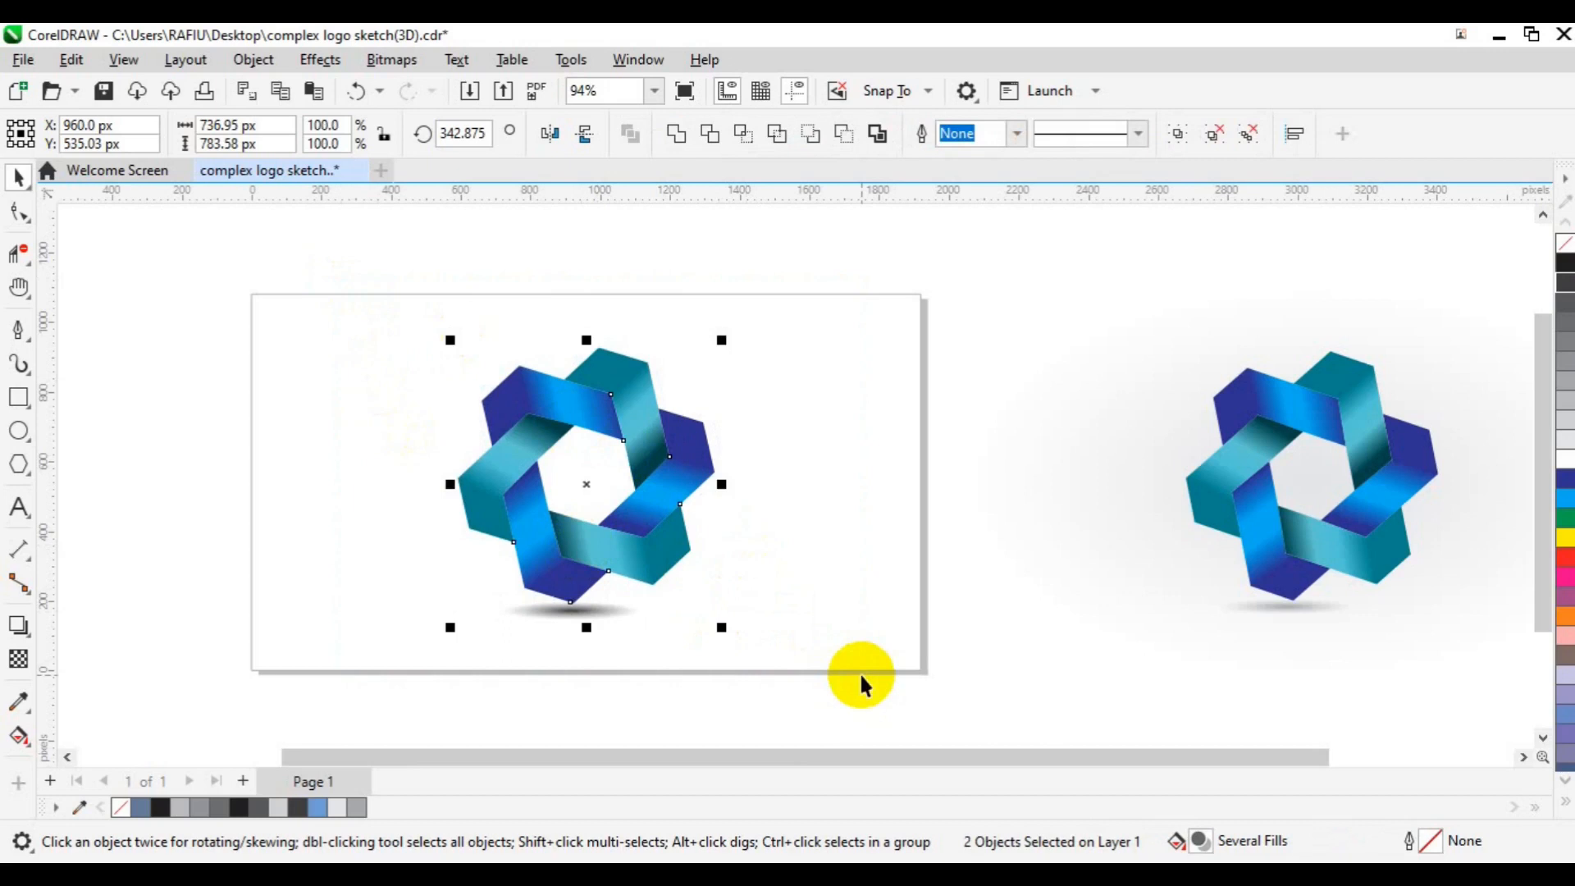
{"action": "key", "text": "ctrl+g"}
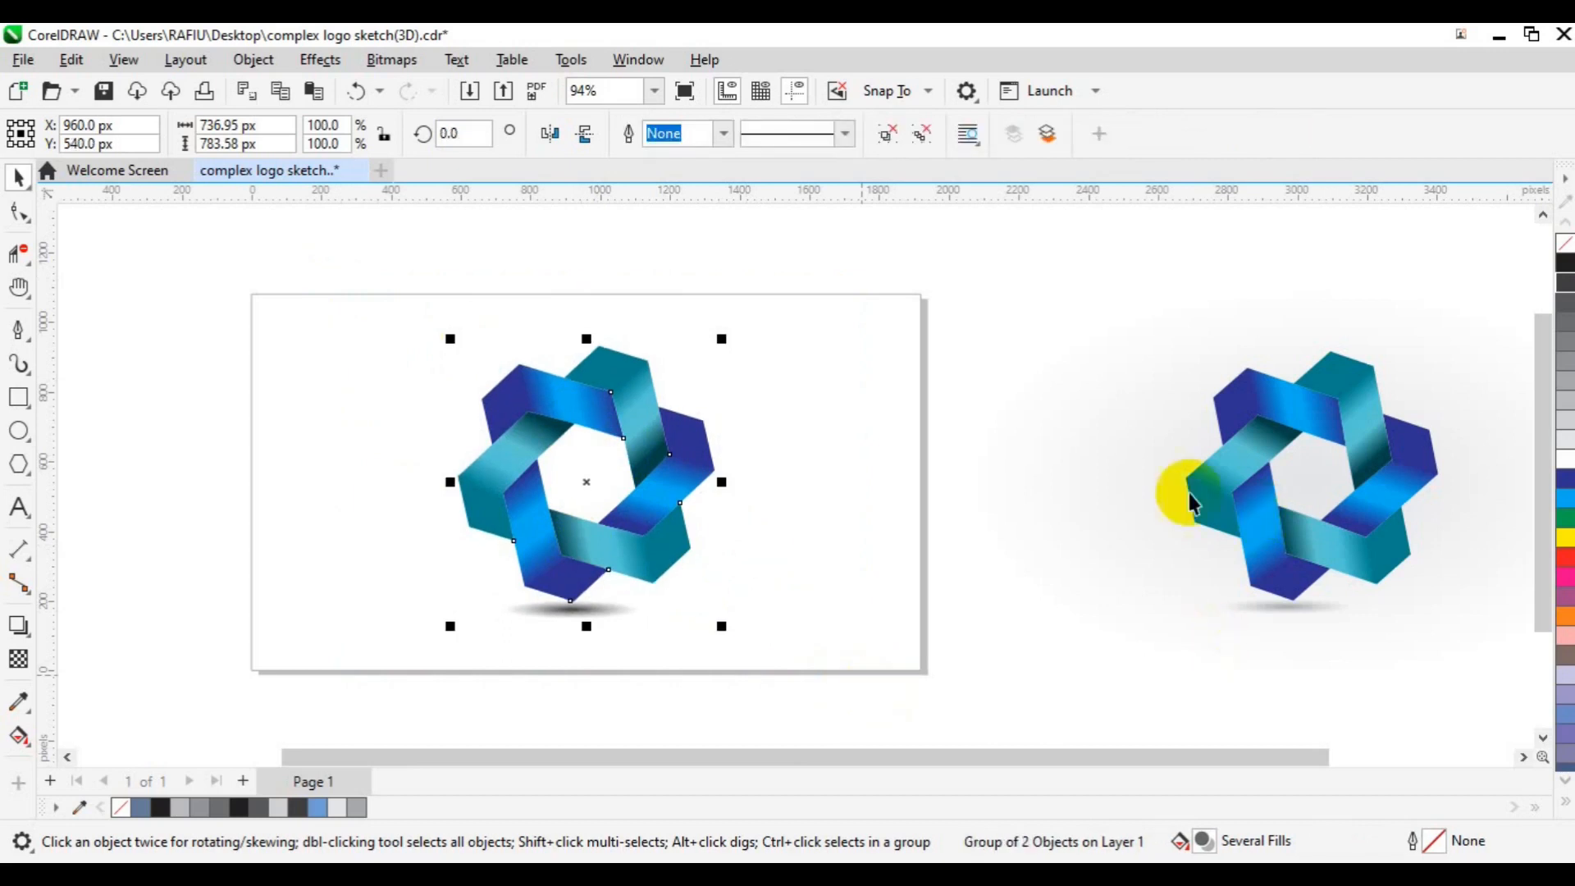